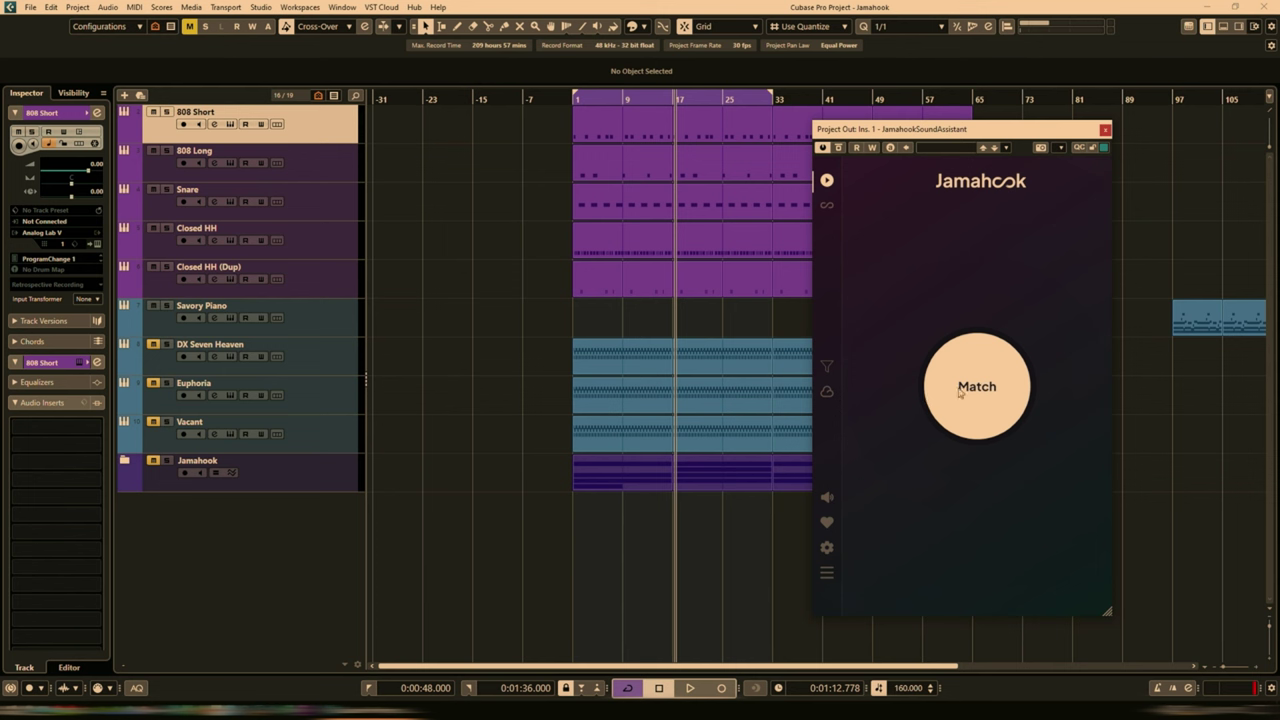
Match the drum beat in Jamahook and audition the suggested PC2_140_Vox_Imagination_Wet loop both alone and over the playing project
left_click(992, 401)
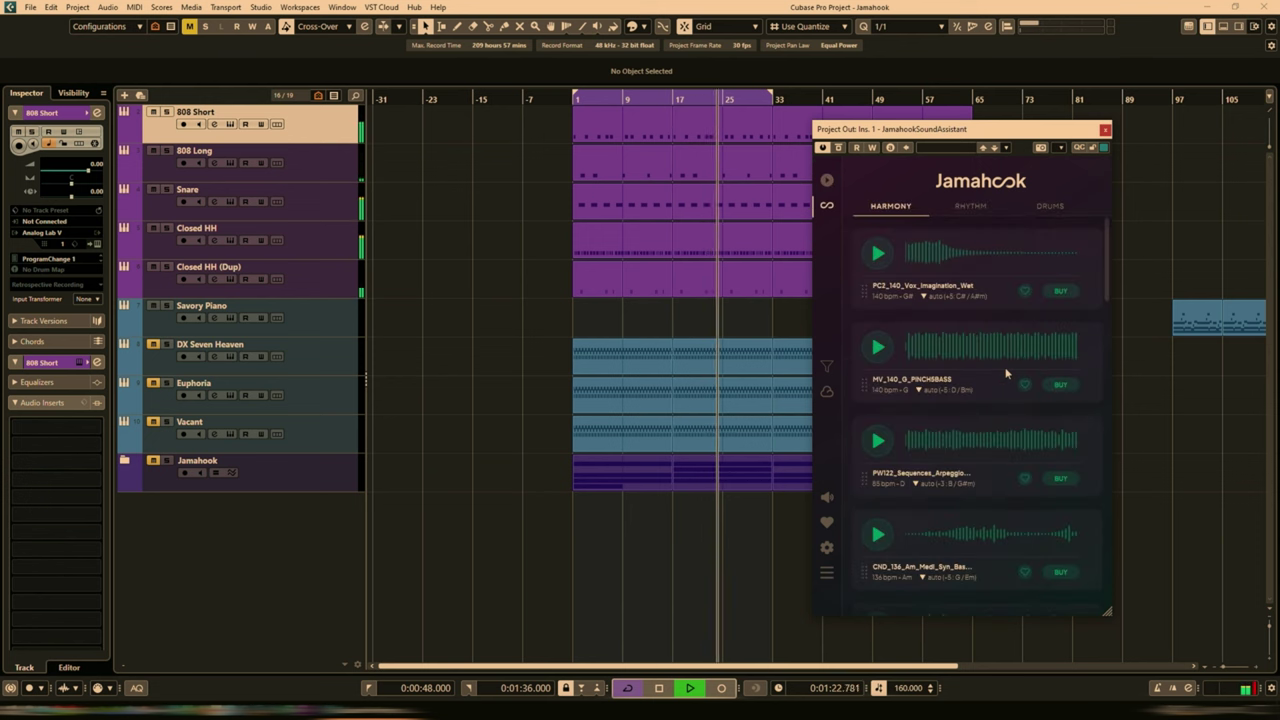
key("space")
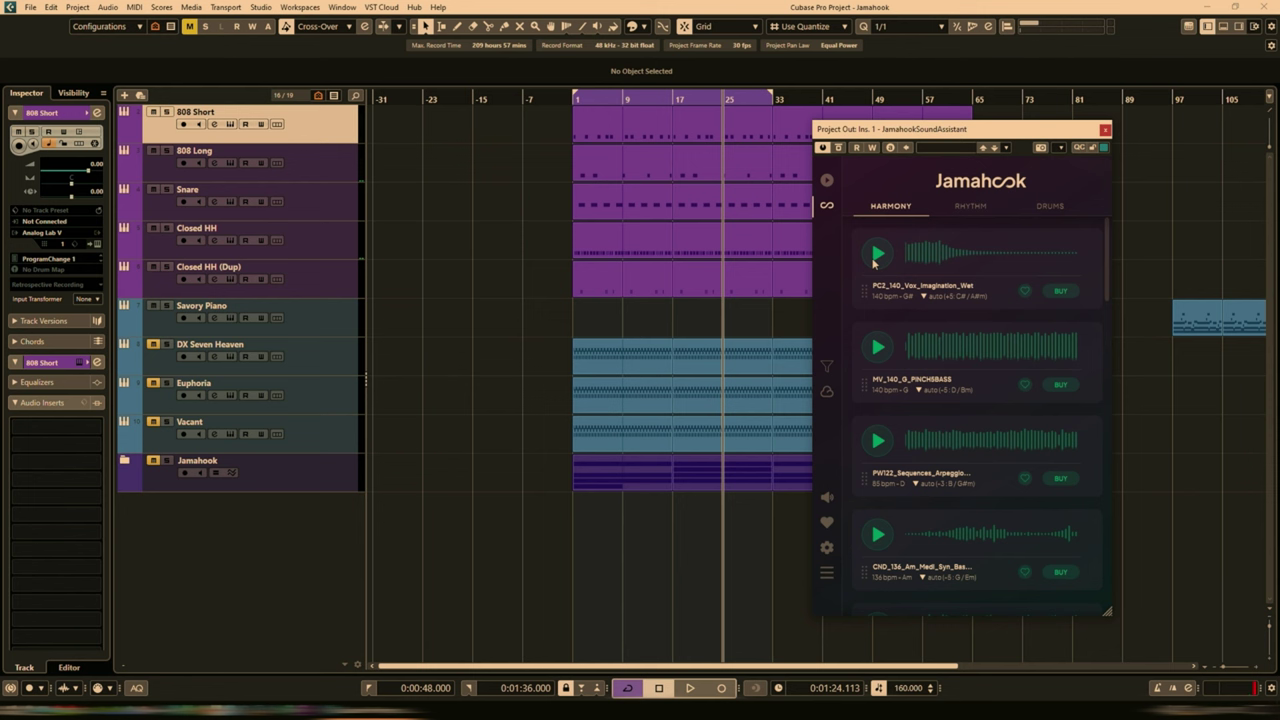
left_click(876, 255)
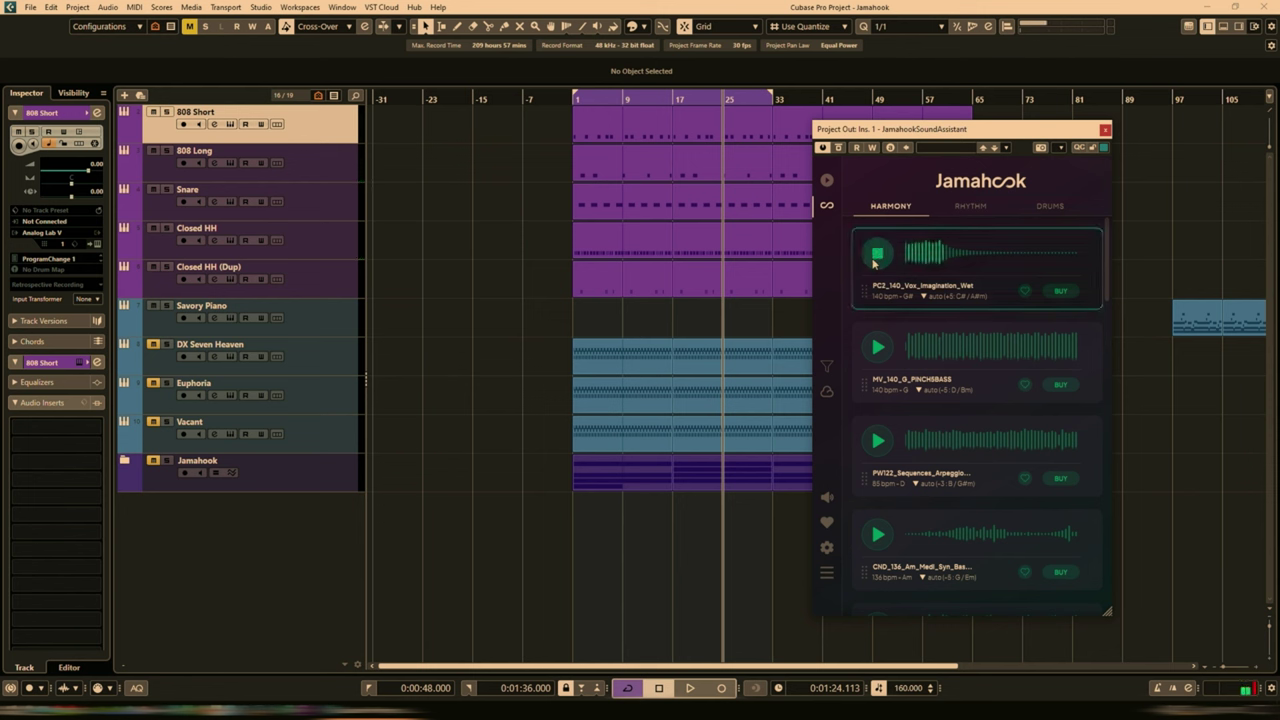
left_click(876, 260)
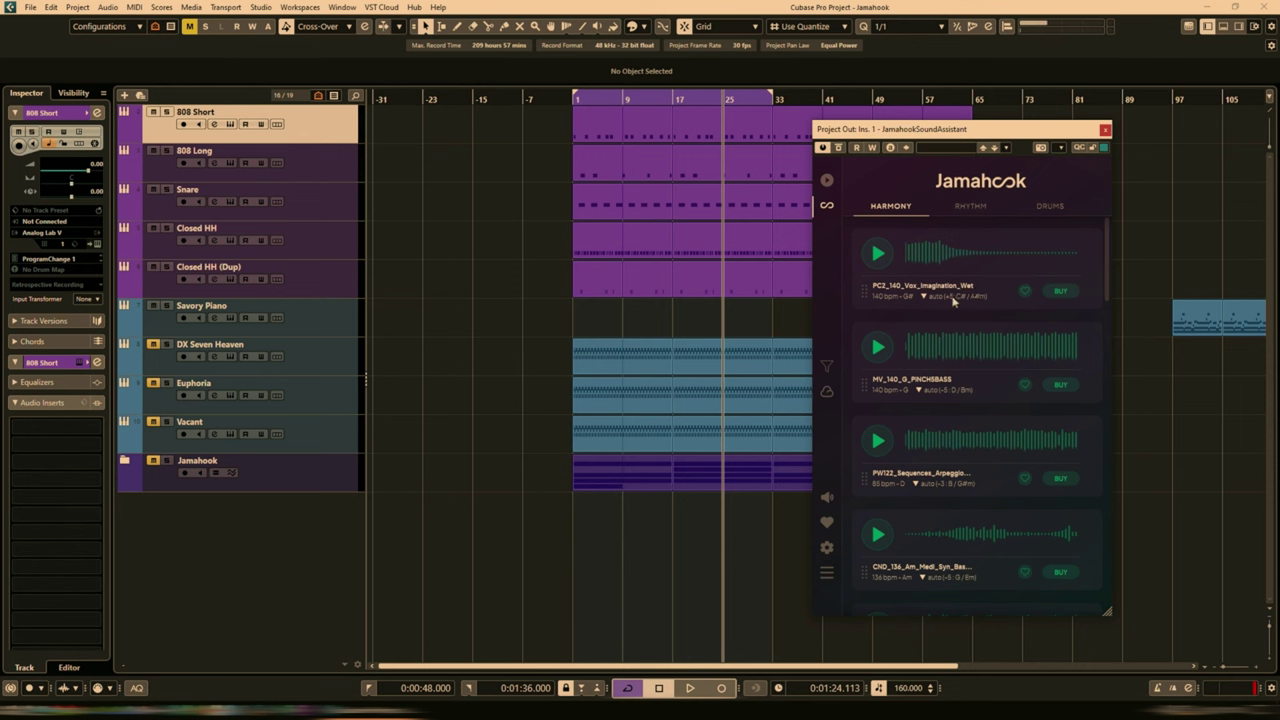
left_click(879, 259)
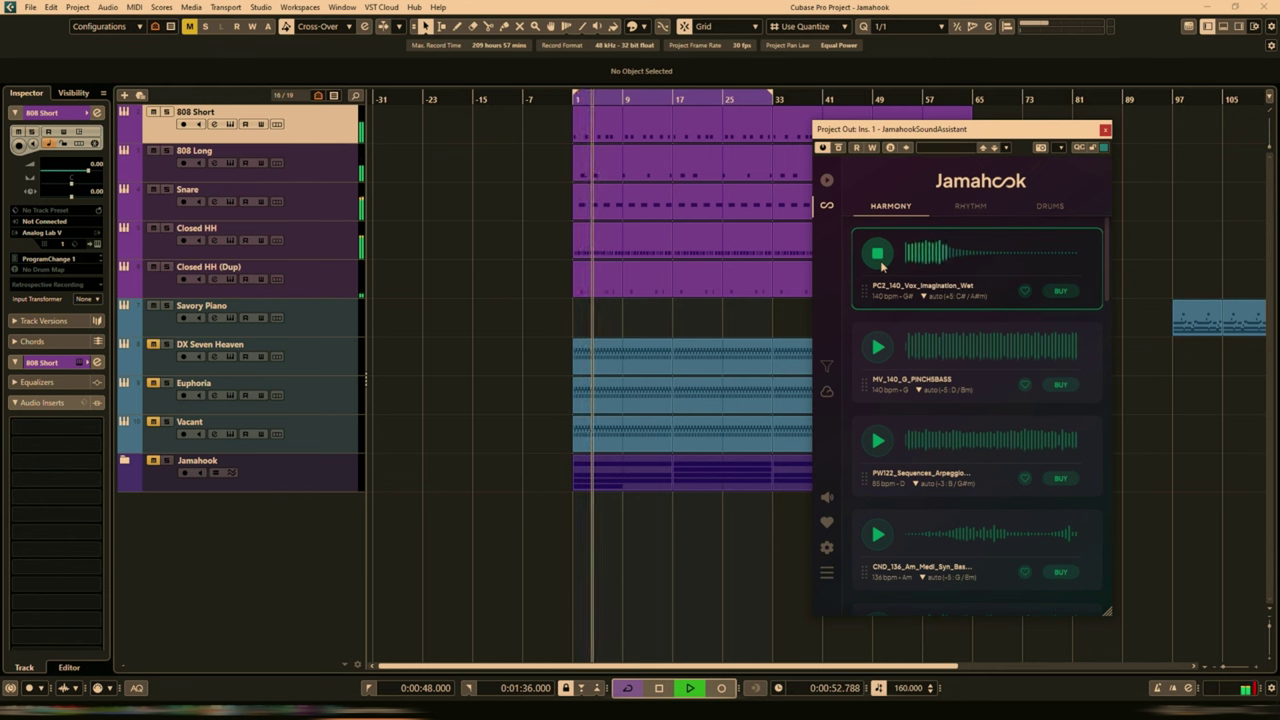
key("space")
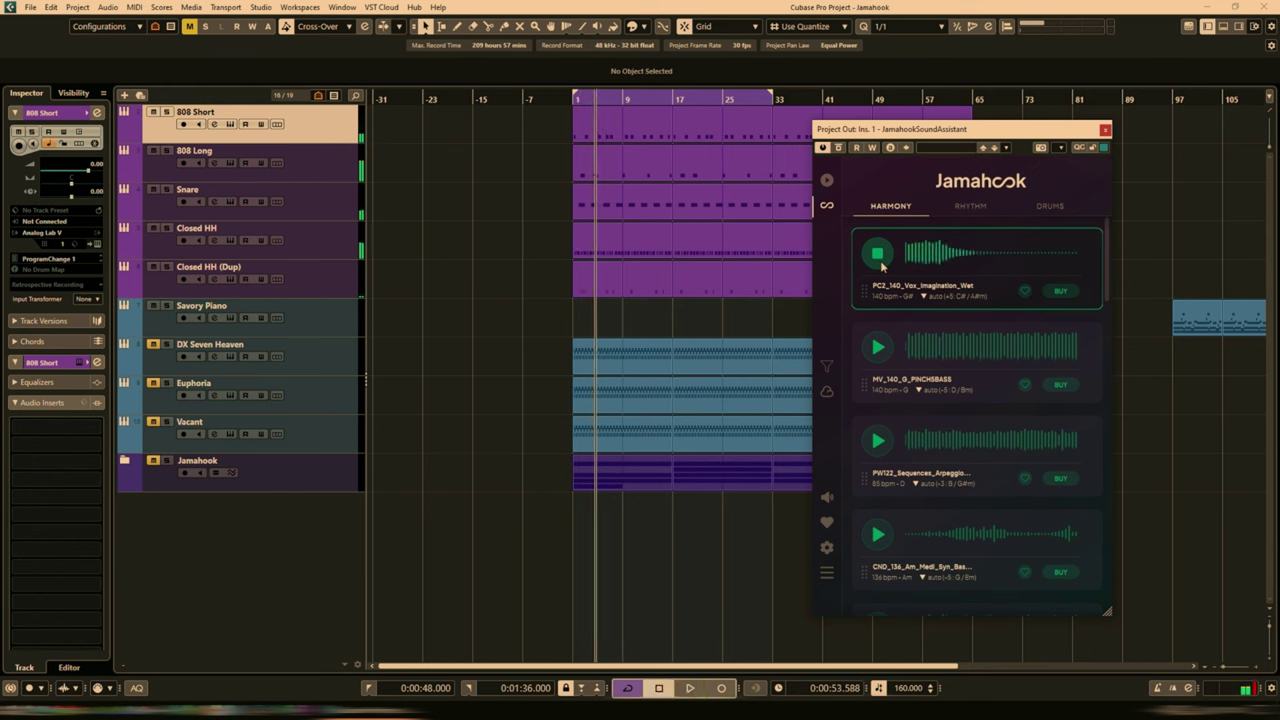
left_click(880, 258)
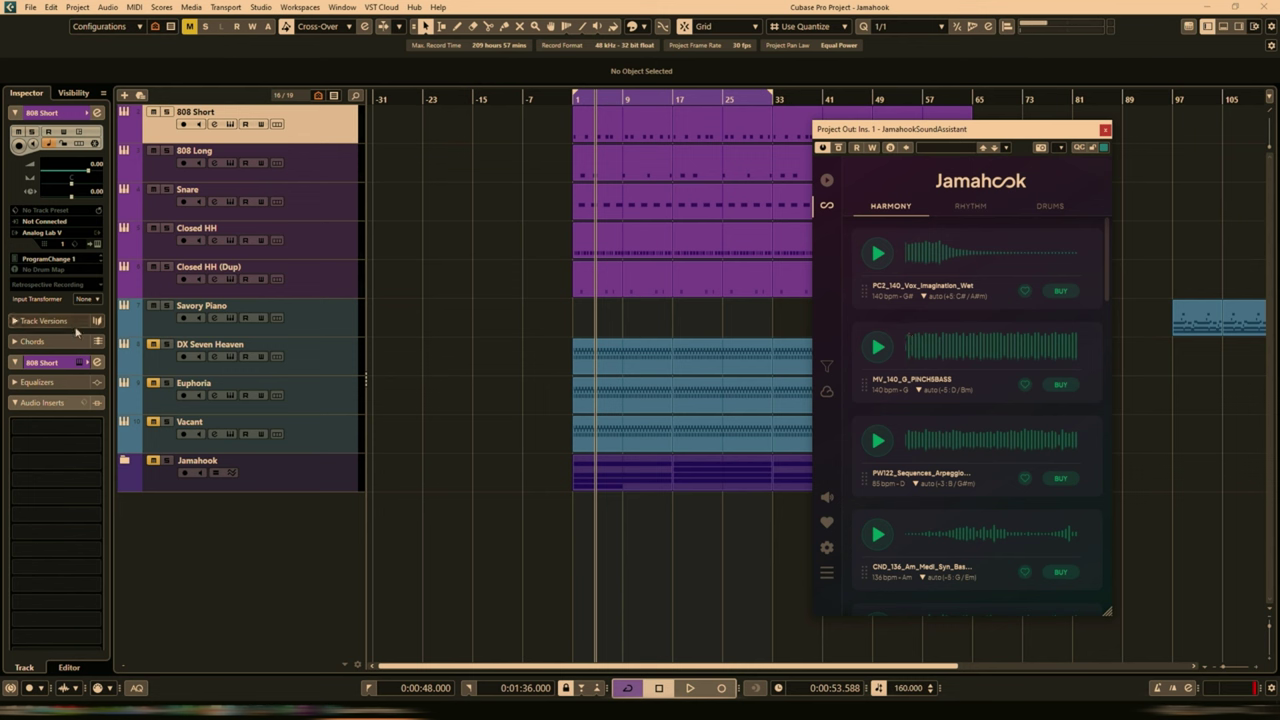
Unmute the DX Seven Heaven track and filter the Jamahook suggestions to the Trap genre
left_click(153, 344)
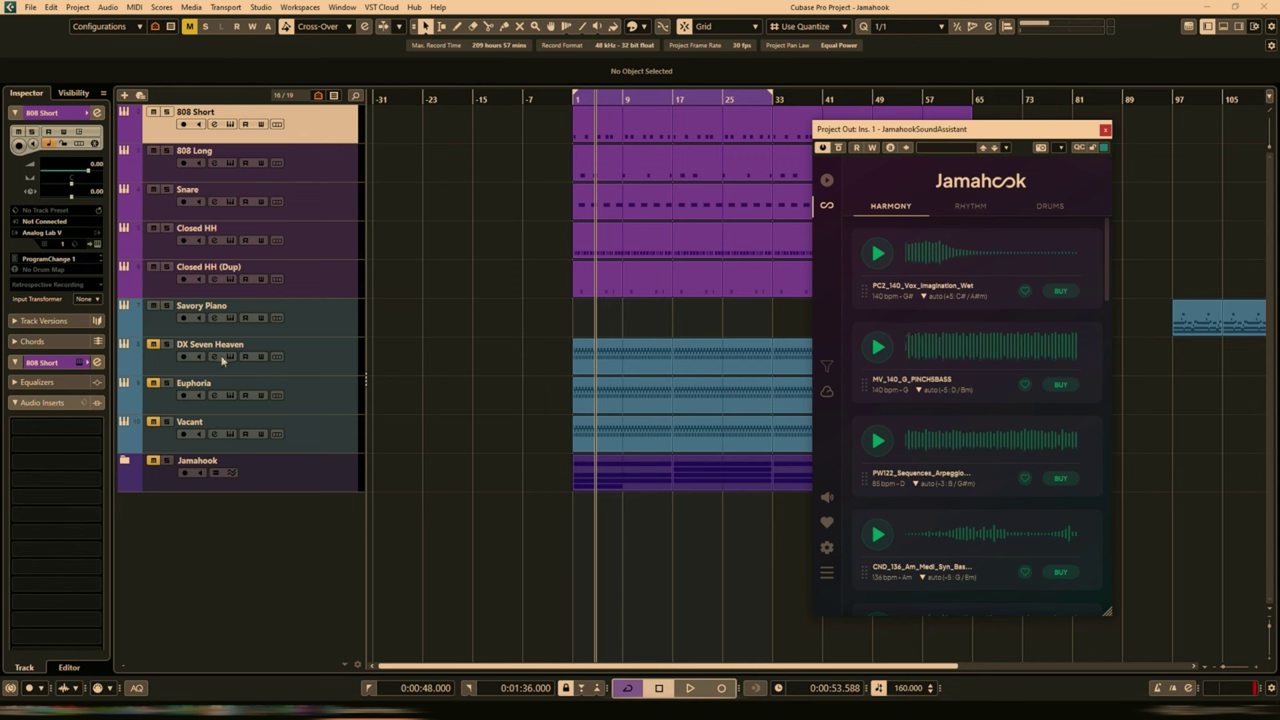
left_click(154, 345)
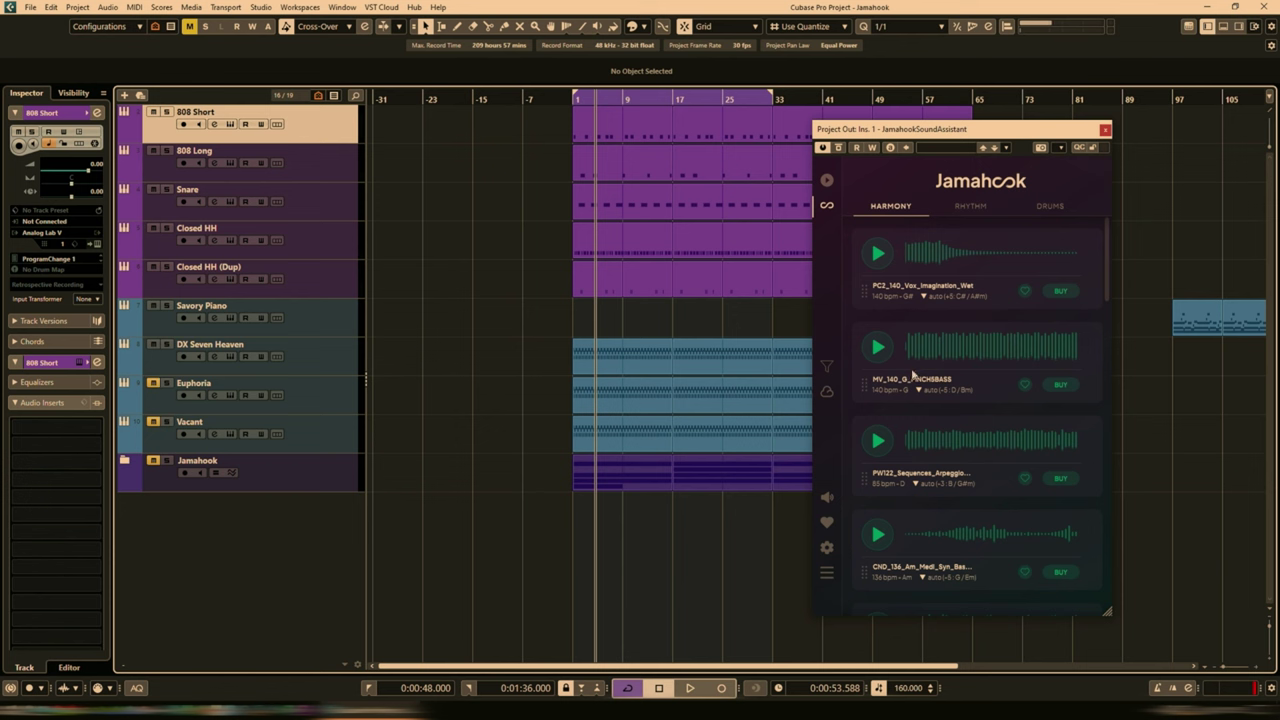
left_click(827, 368)
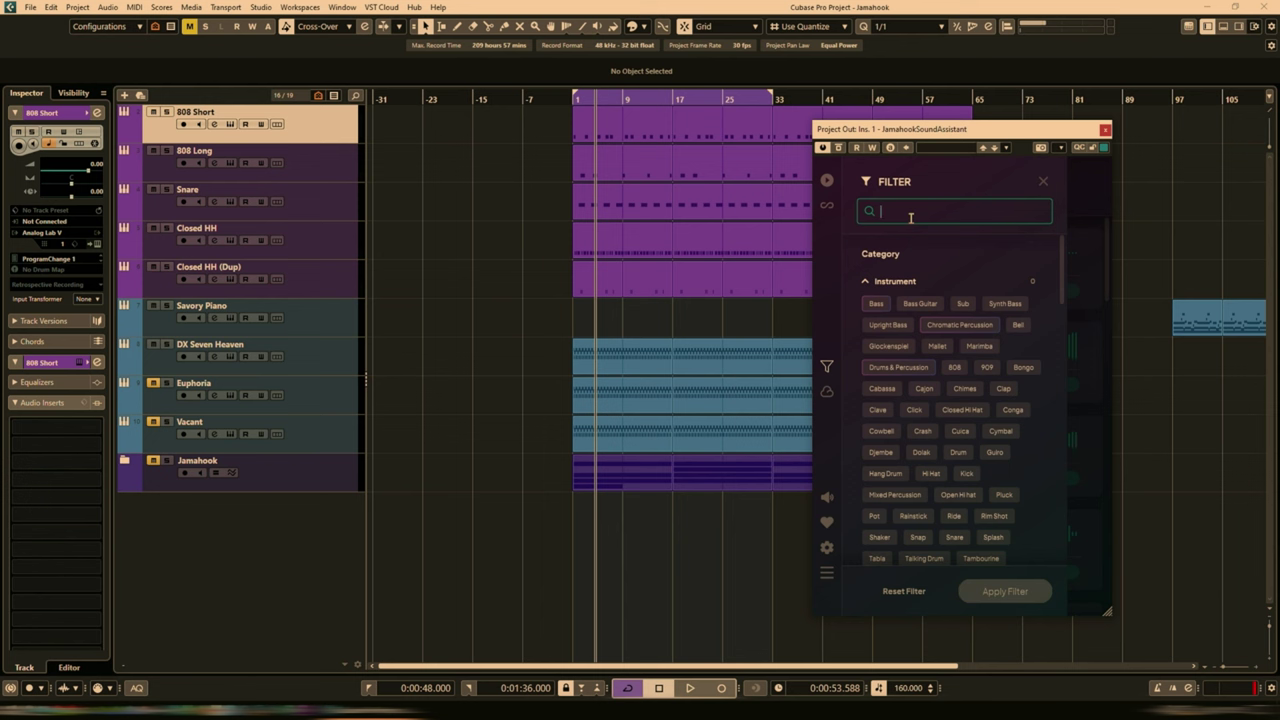
type("trap")
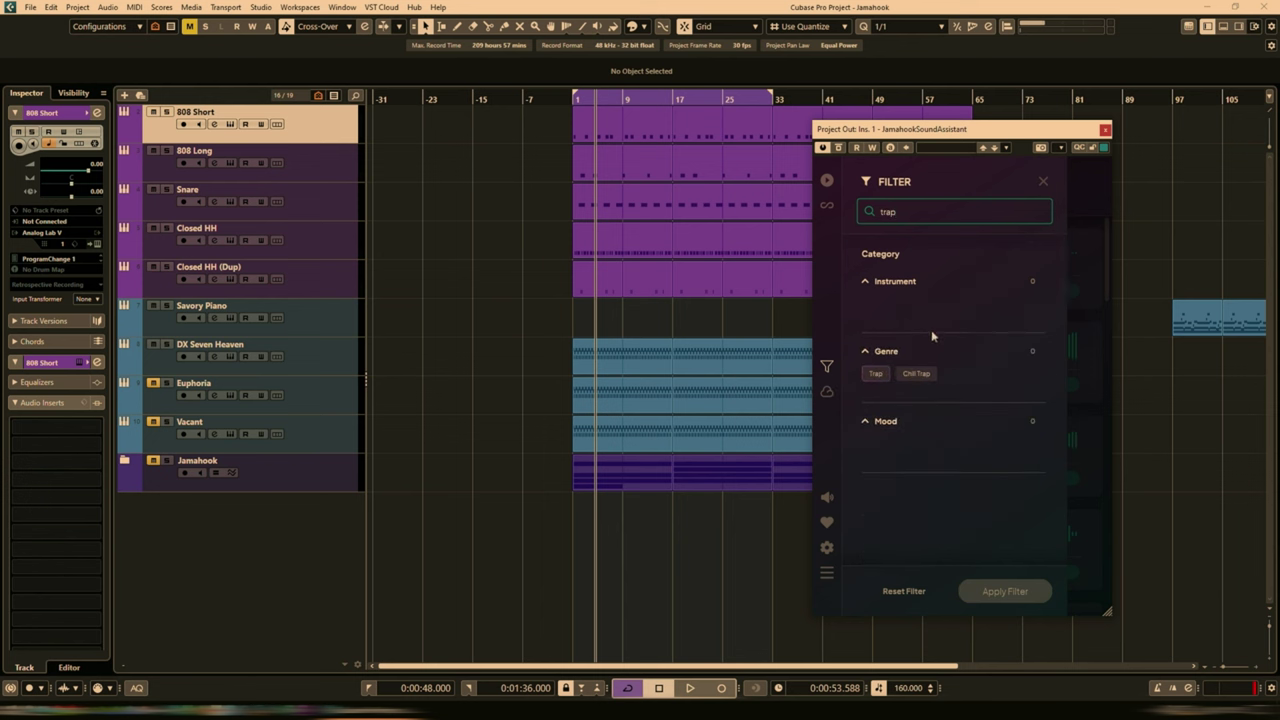
left_click(876, 375)
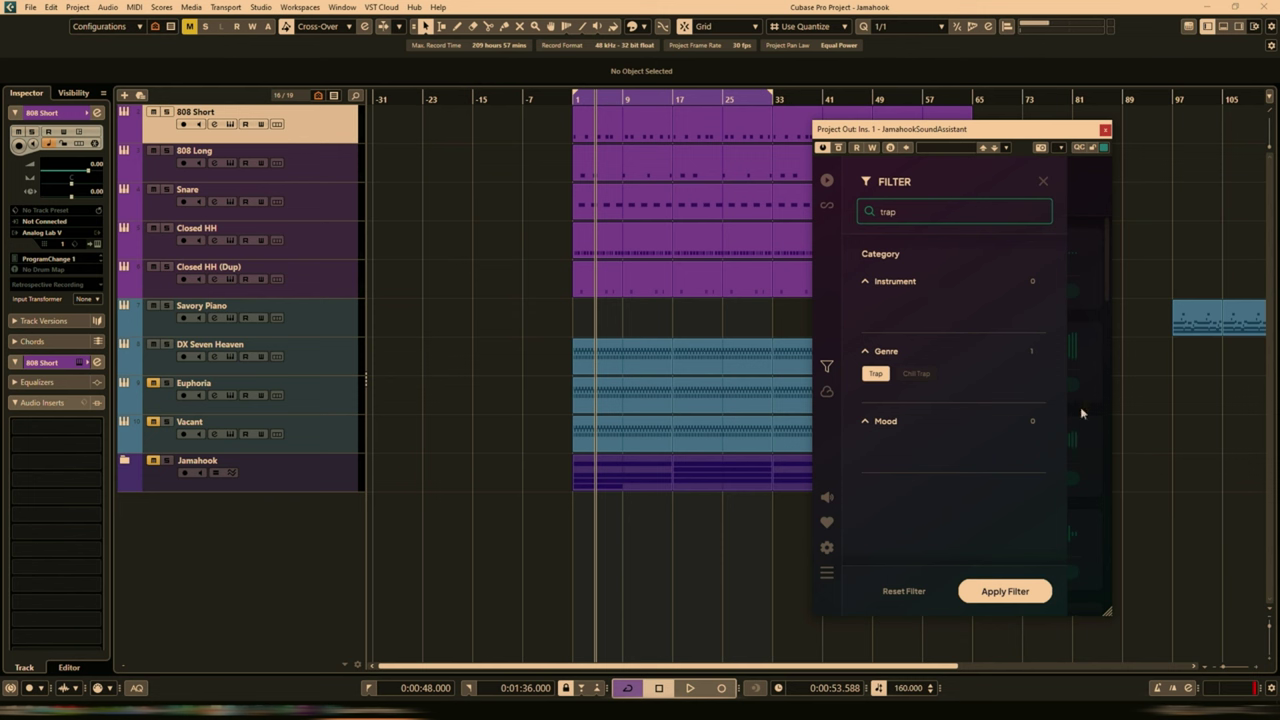
left_click(1045, 183)
Run a new Jamahook match while the project plays, and stop playback once the match is done
key("space")
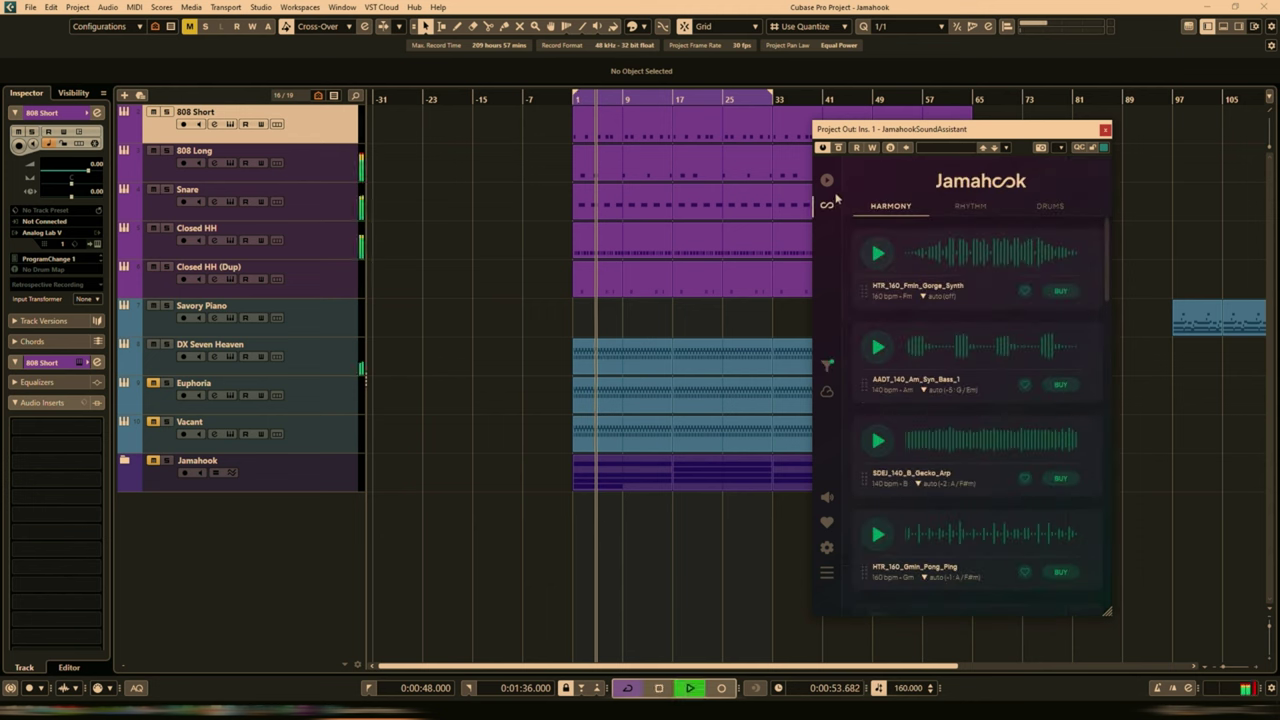
left_click(826, 180)
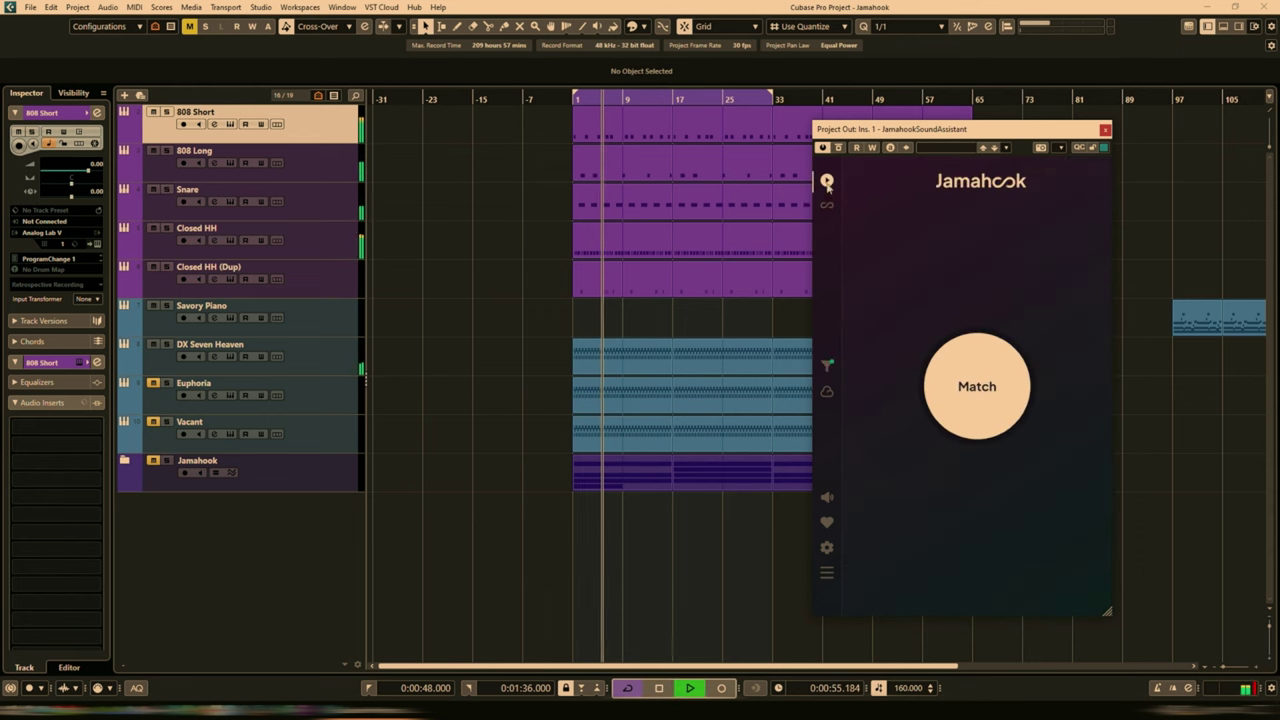
left_click(1008, 415)
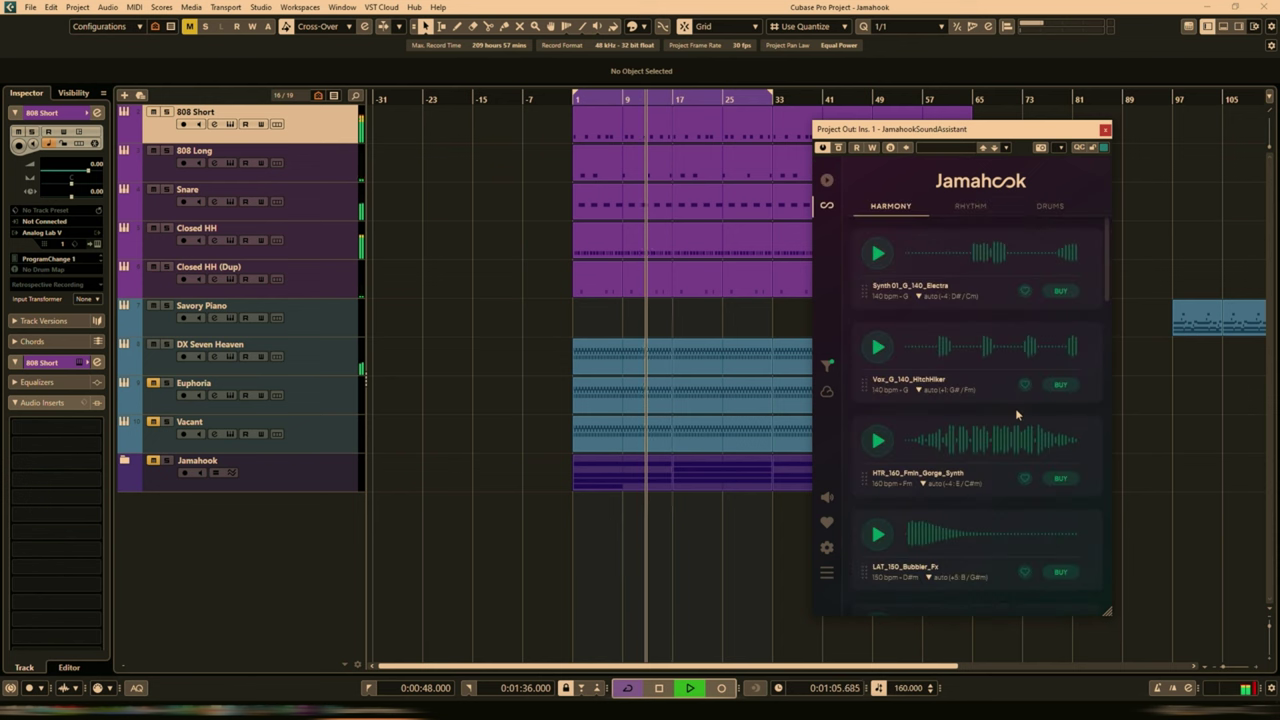
key("space")
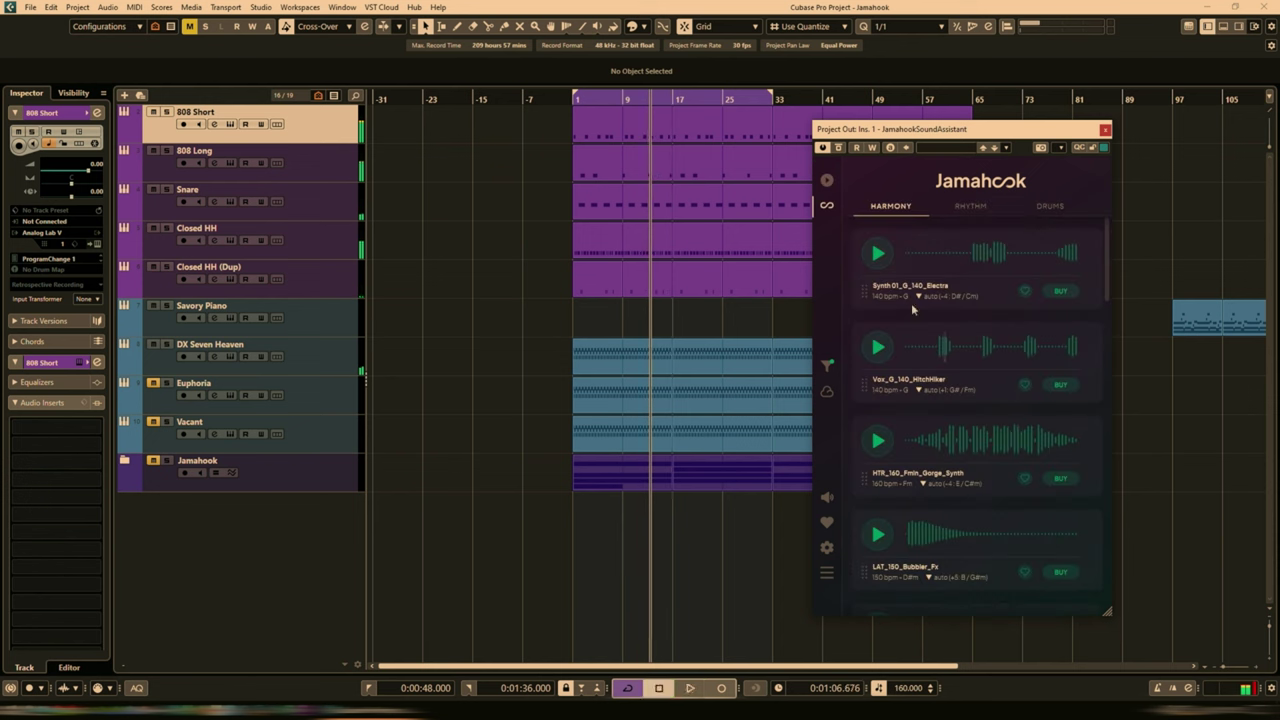
Audition the Synth 01_G_140_Electra, Vox_G_140_HitchHiker and HTR_160_Fmin_Gorge_Synth loops, playing the last one along with the project
left_click(878, 255)
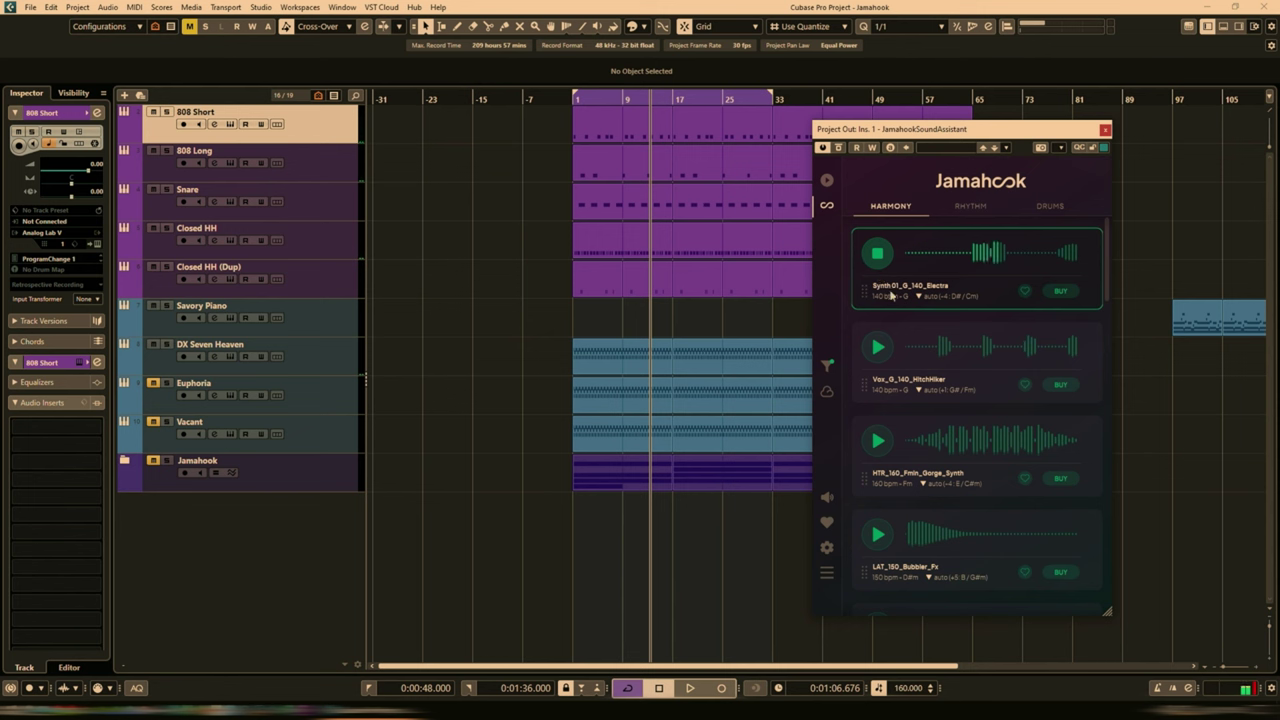
left_click(879, 349)
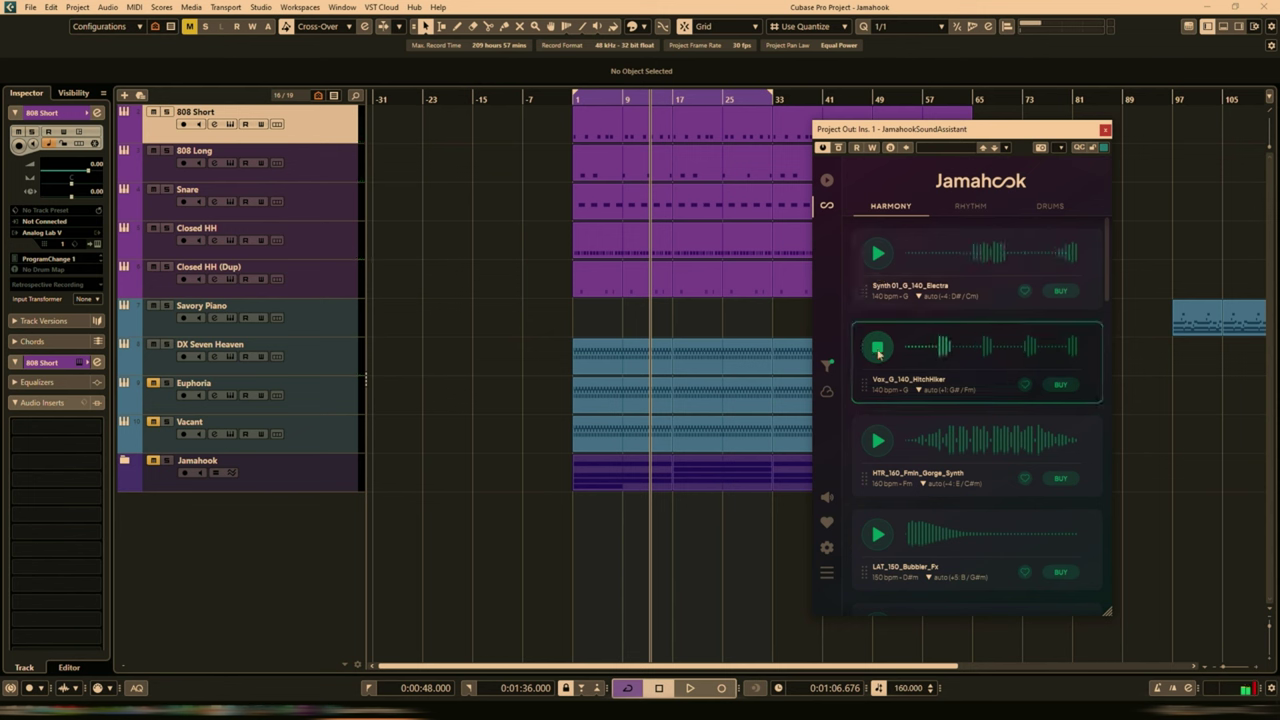
left_click(878, 442)
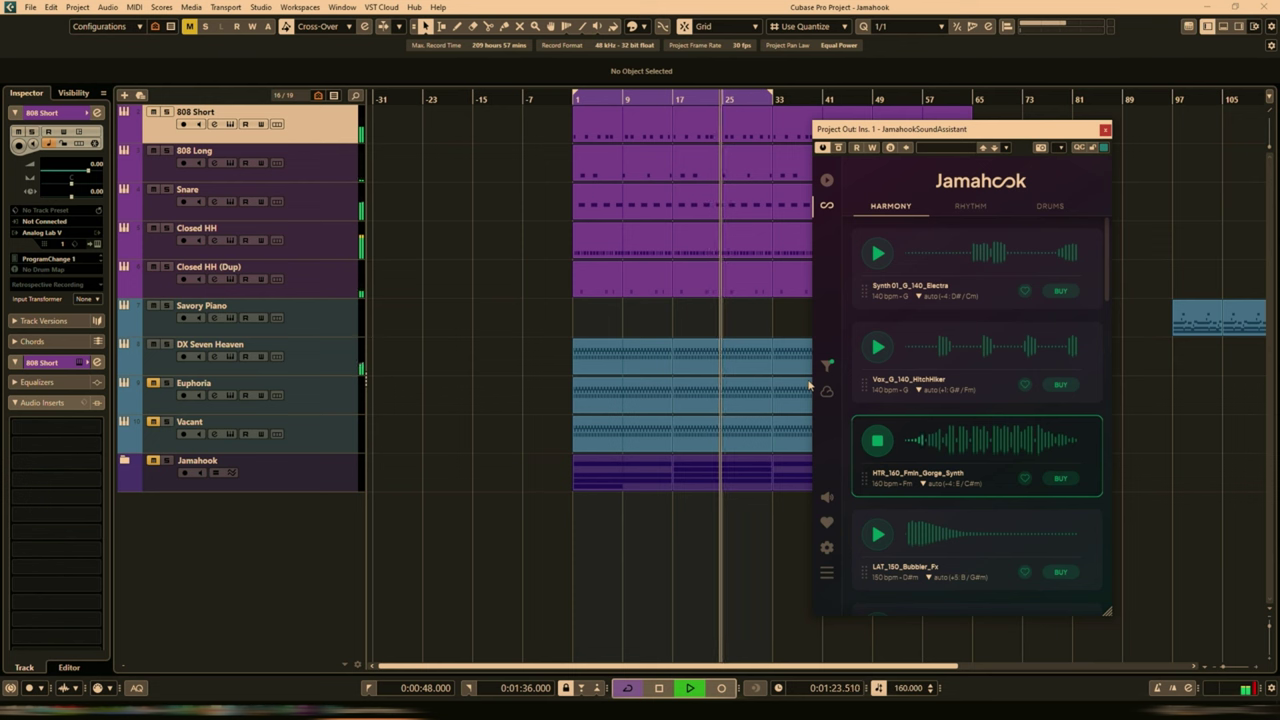
key("space")
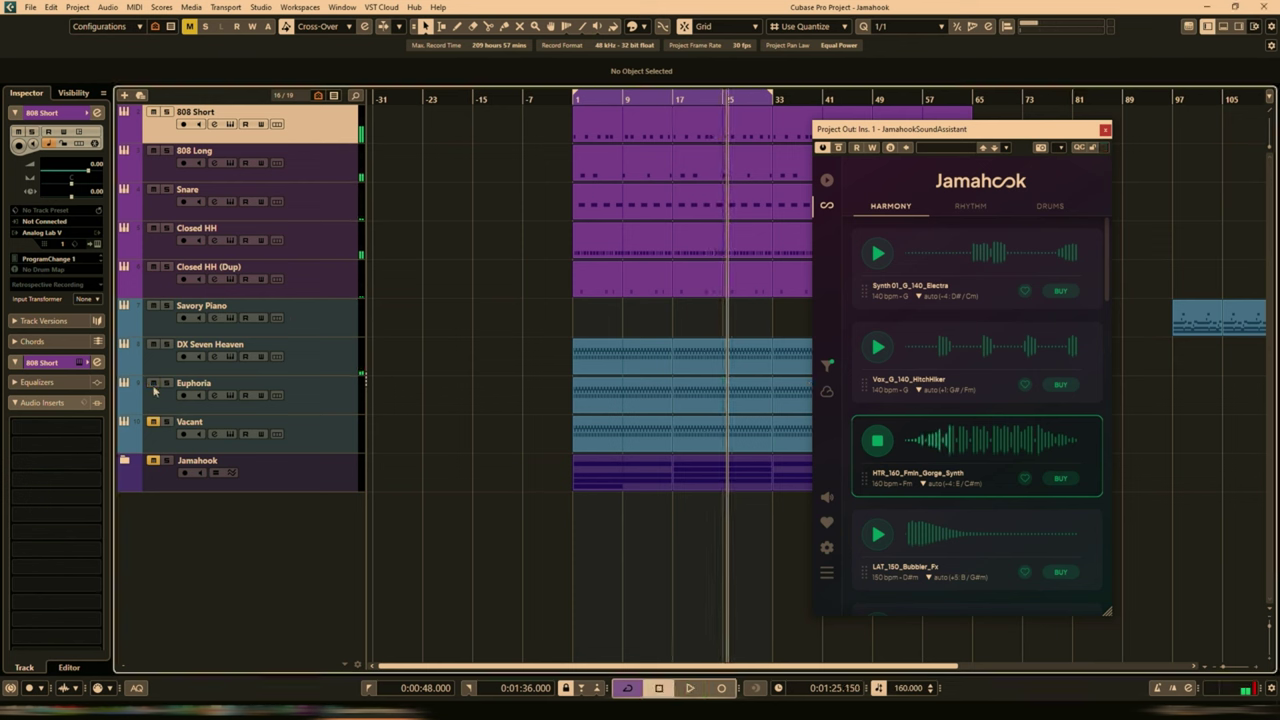
Listen to the Gorge Synth loop with the Euphoria and Vacant tracks unmuted, mute both again and stop playback
left_click(620, 432)
left_click(634, 356)
key("space")
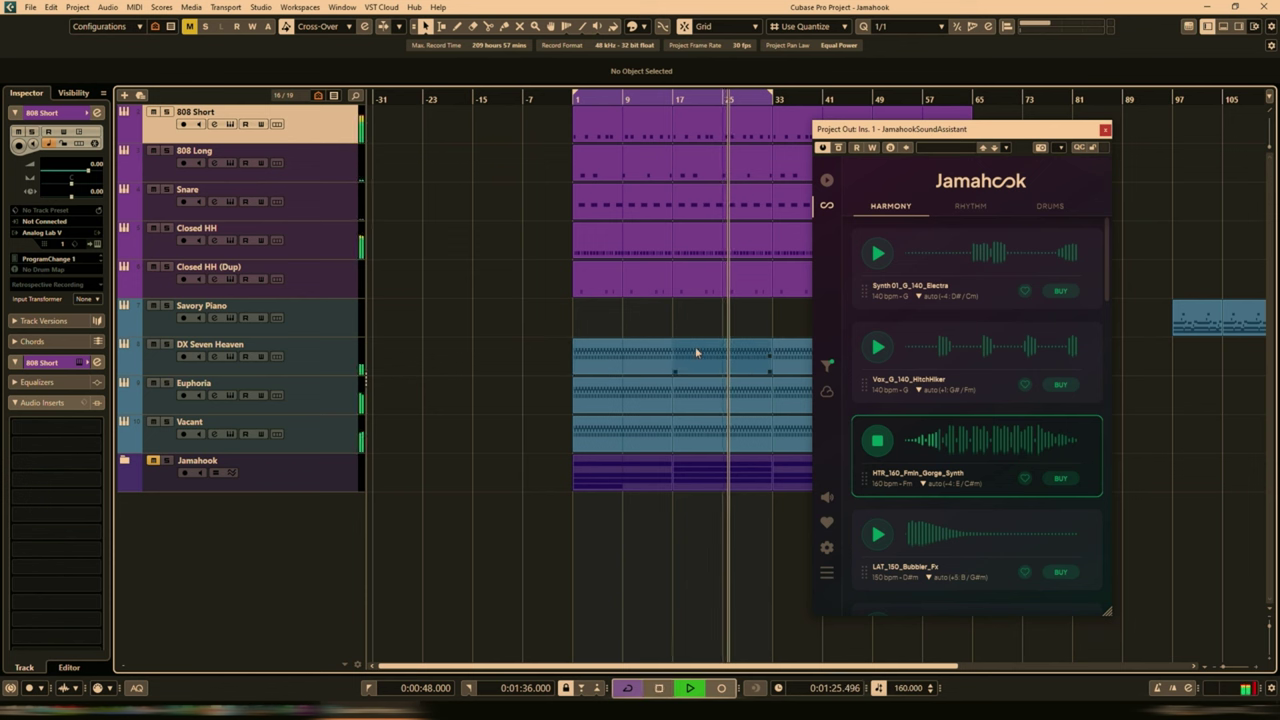
left_click(153, 383)
left_click(153, 420)
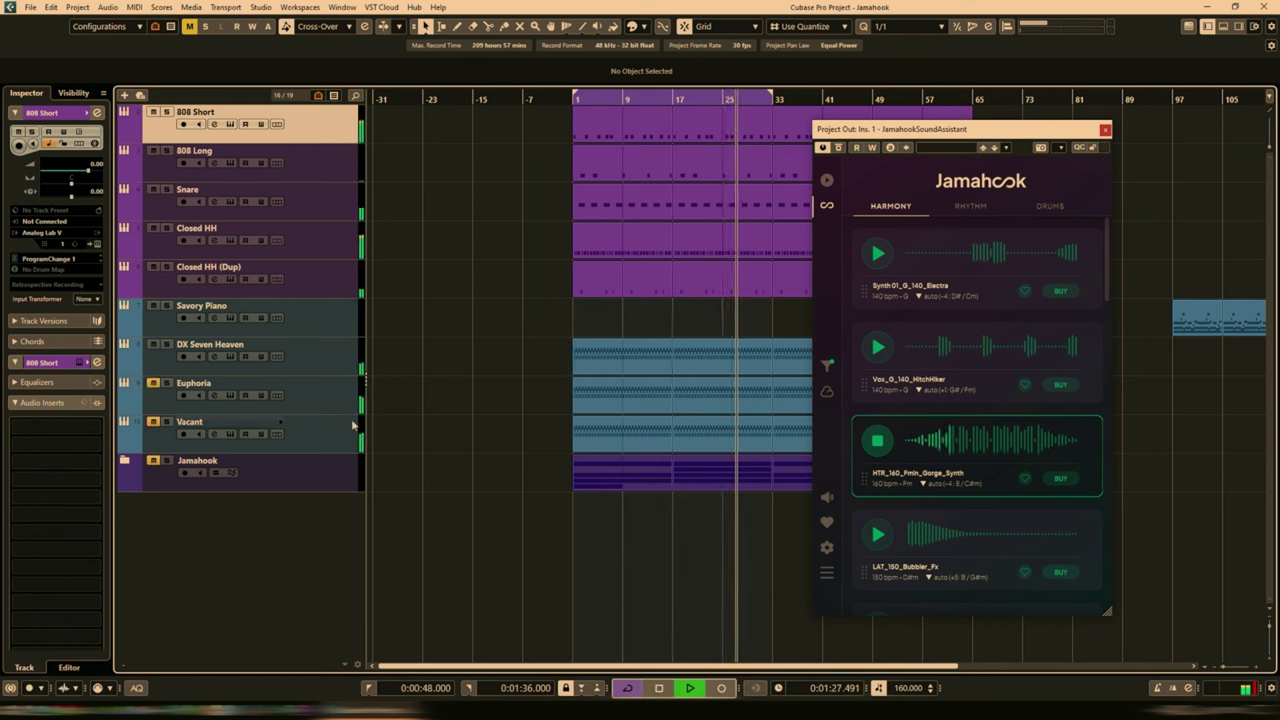
key("space")
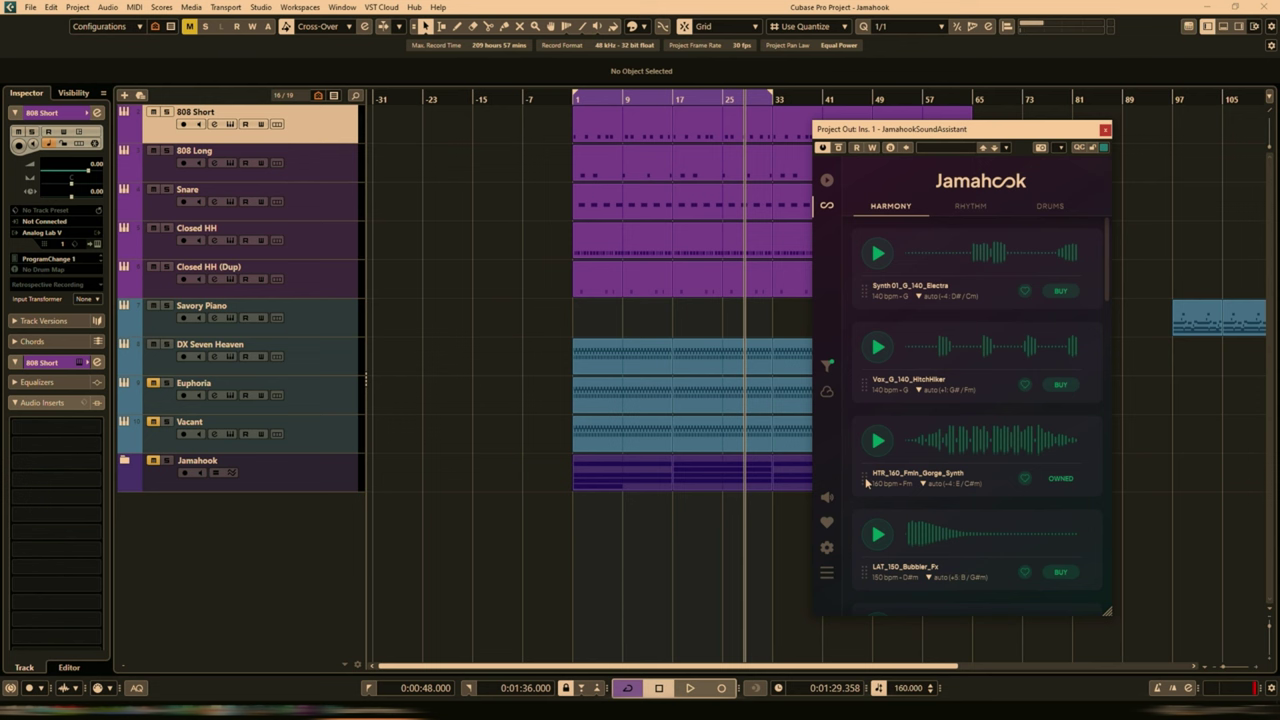
Place the HTR_160_Fmin_Gorge_Synth loop on a new audio track at bar 1 and play the project from the start
left_click_drag(866, 482, 643, 535)
left_click_drag(866, 480, 598, 515)
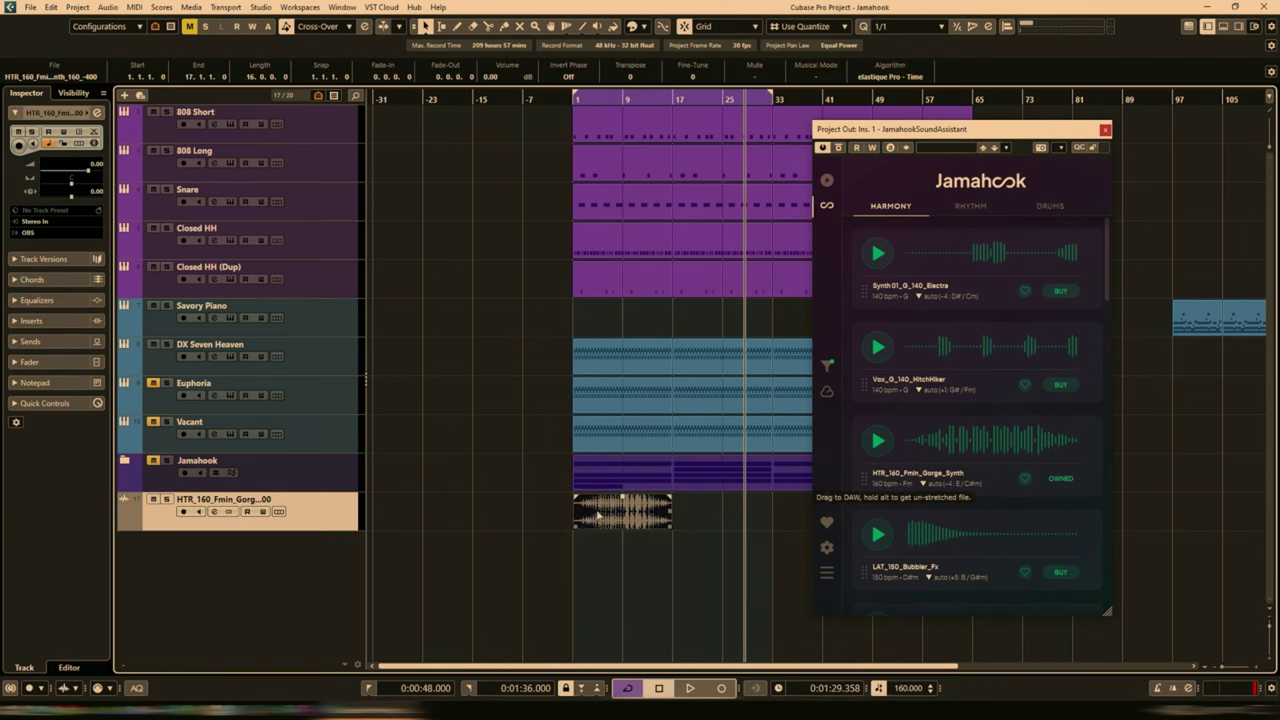
left_click(576, 100)
left_click(576, 100)
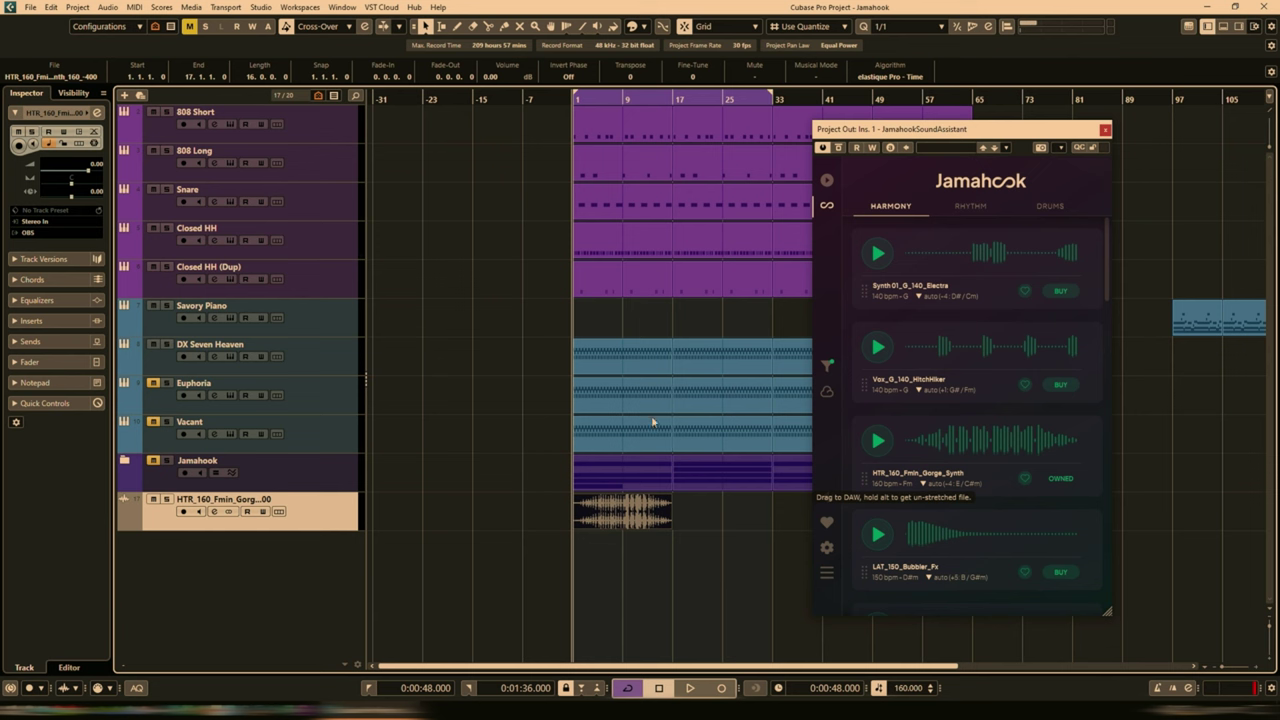
key("space")
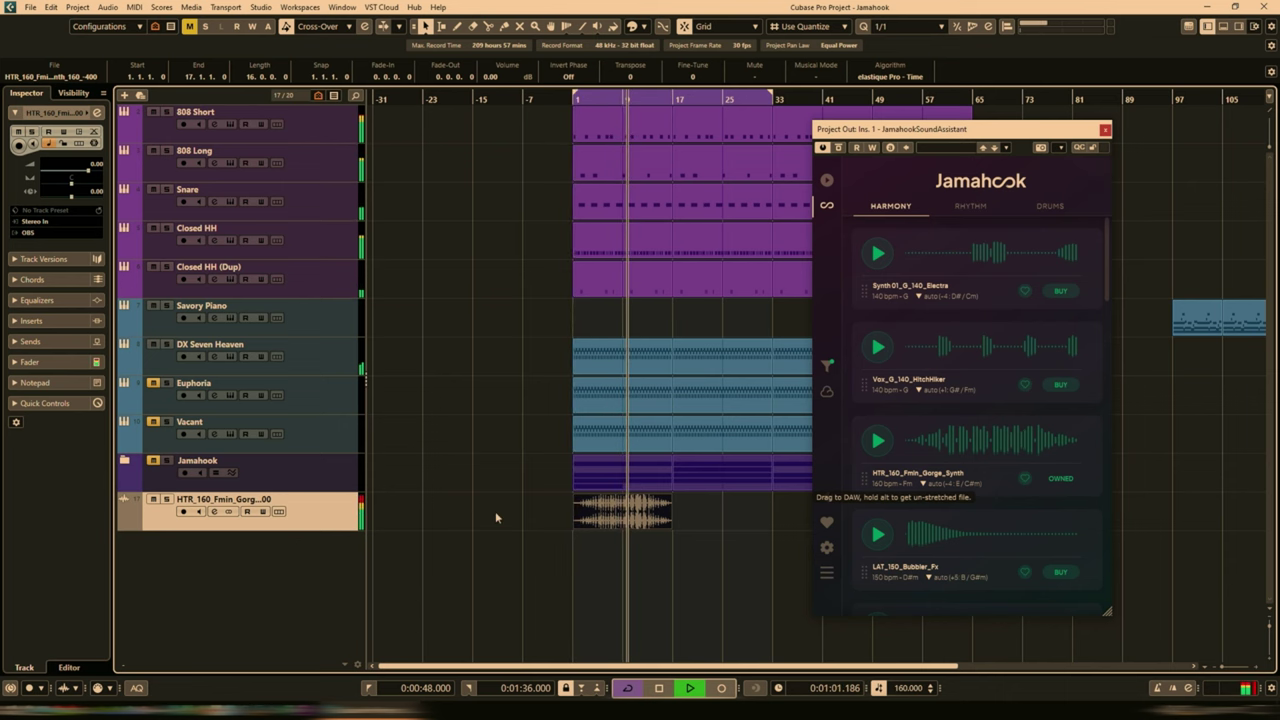
Lower the HTR_160_Fmin_Gorge_Synth channel's volume to about -13.5 dB in its channel settings
left_click(213, 511)
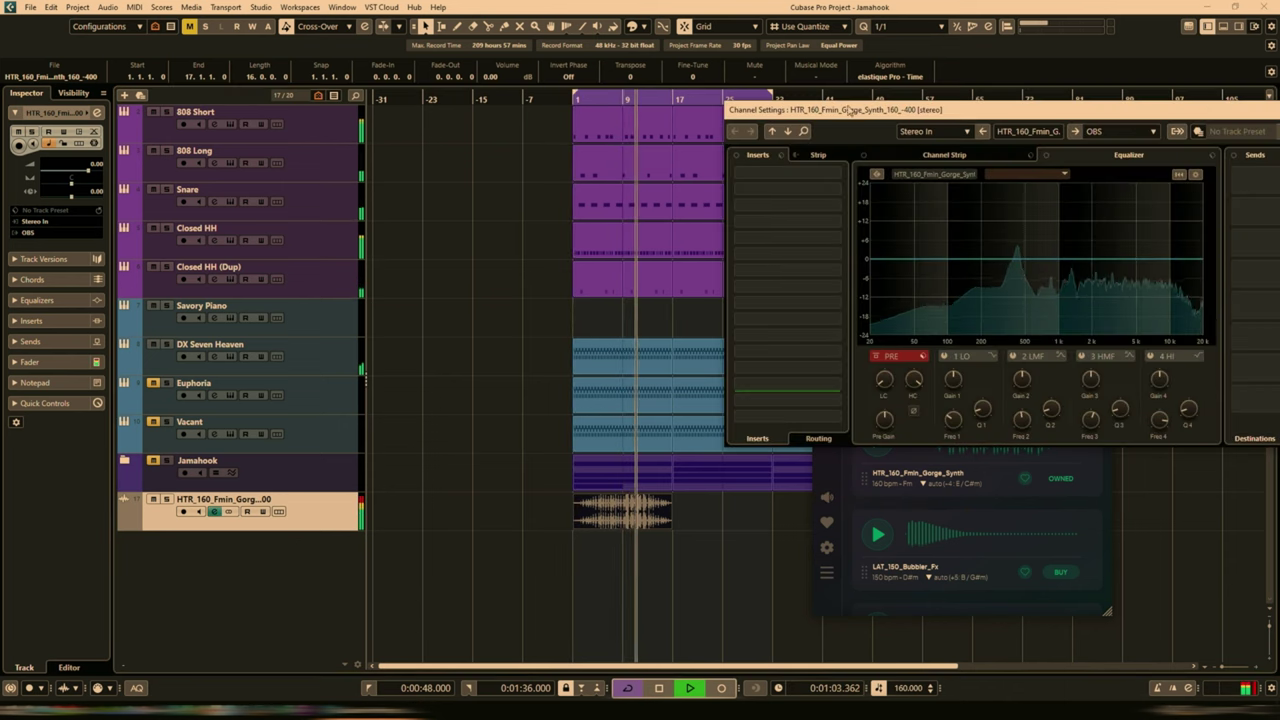
left_click_drag(900, 109, 504, 105)
left_click_drag(966, 255, 975, 303)
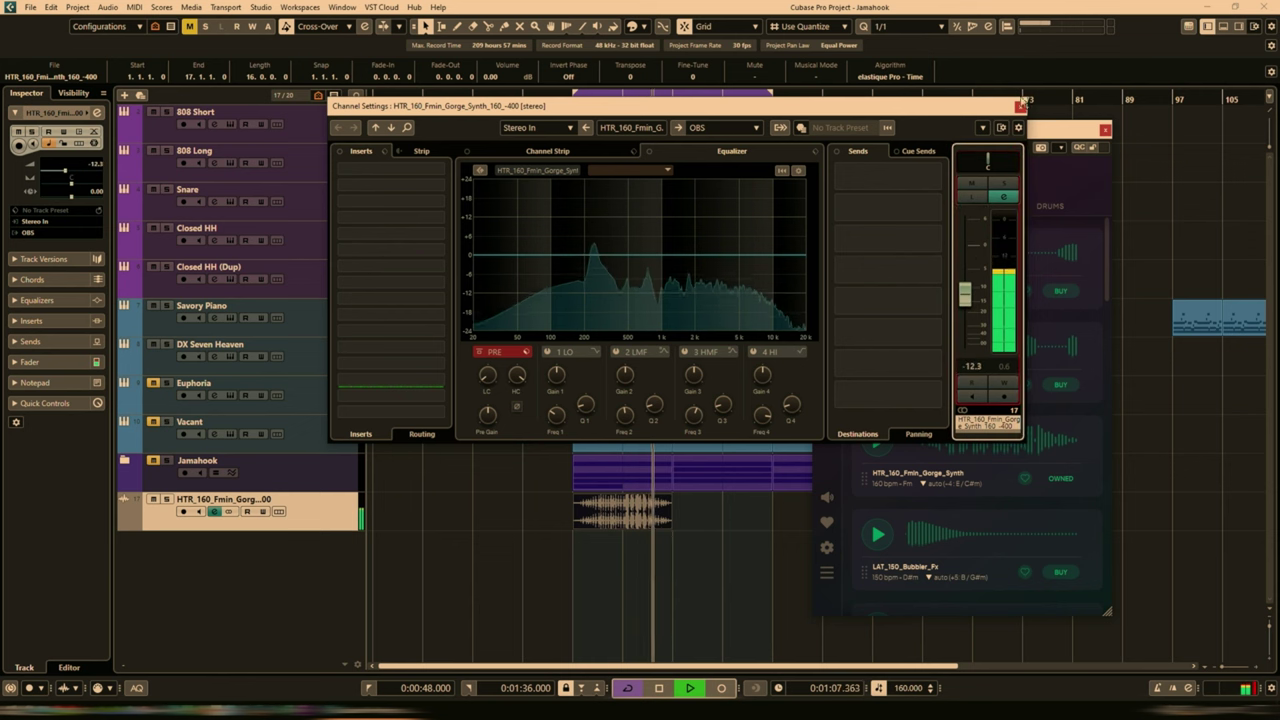
left_click(1019, 106)
left_click(836, 480)
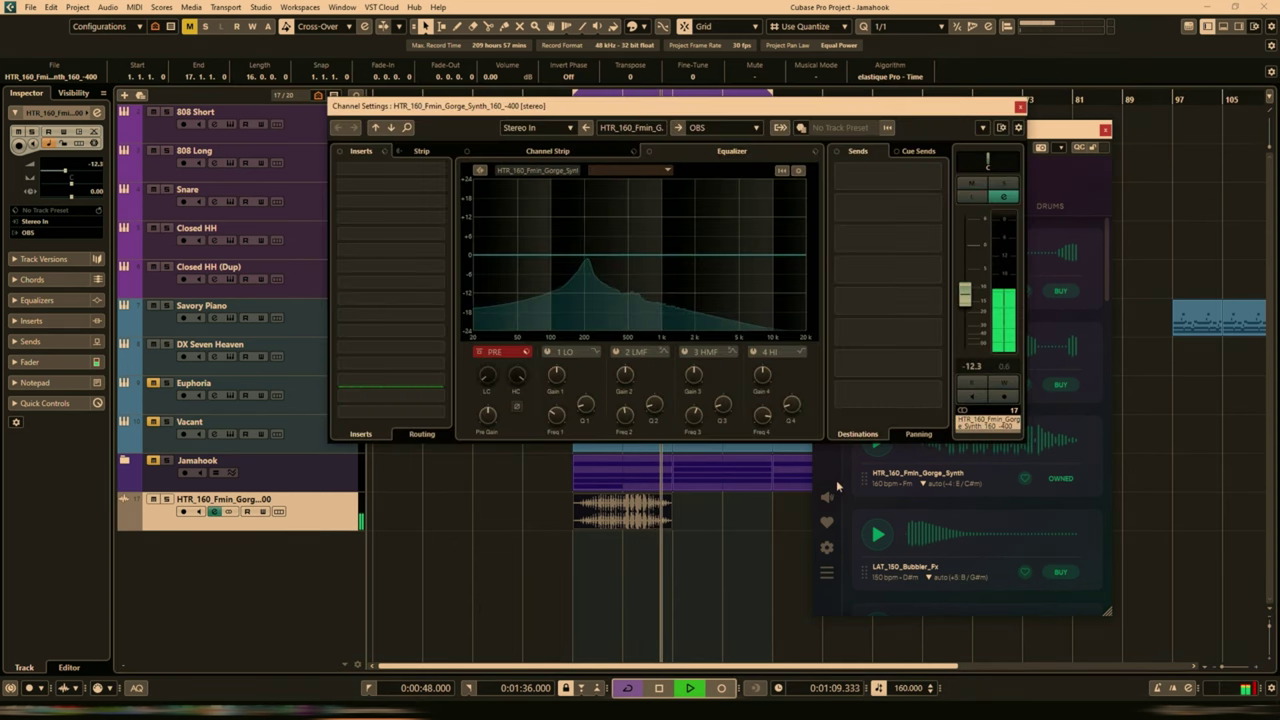
left_click_drag(965, 293, 968, 307)
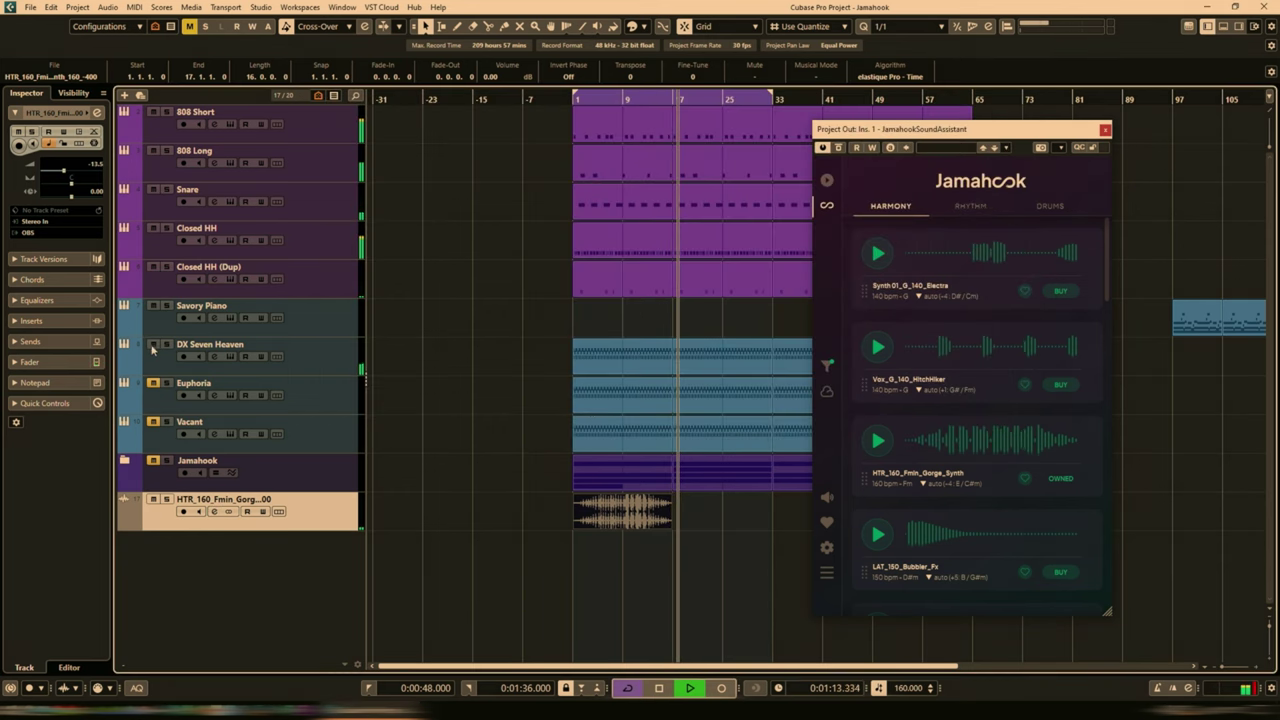
Duplicate the Gorge Synth audio event three times so the loop repeats up to bar 65
key("ctrl+d")
key("ctrl+d")
key("ctrl+d")
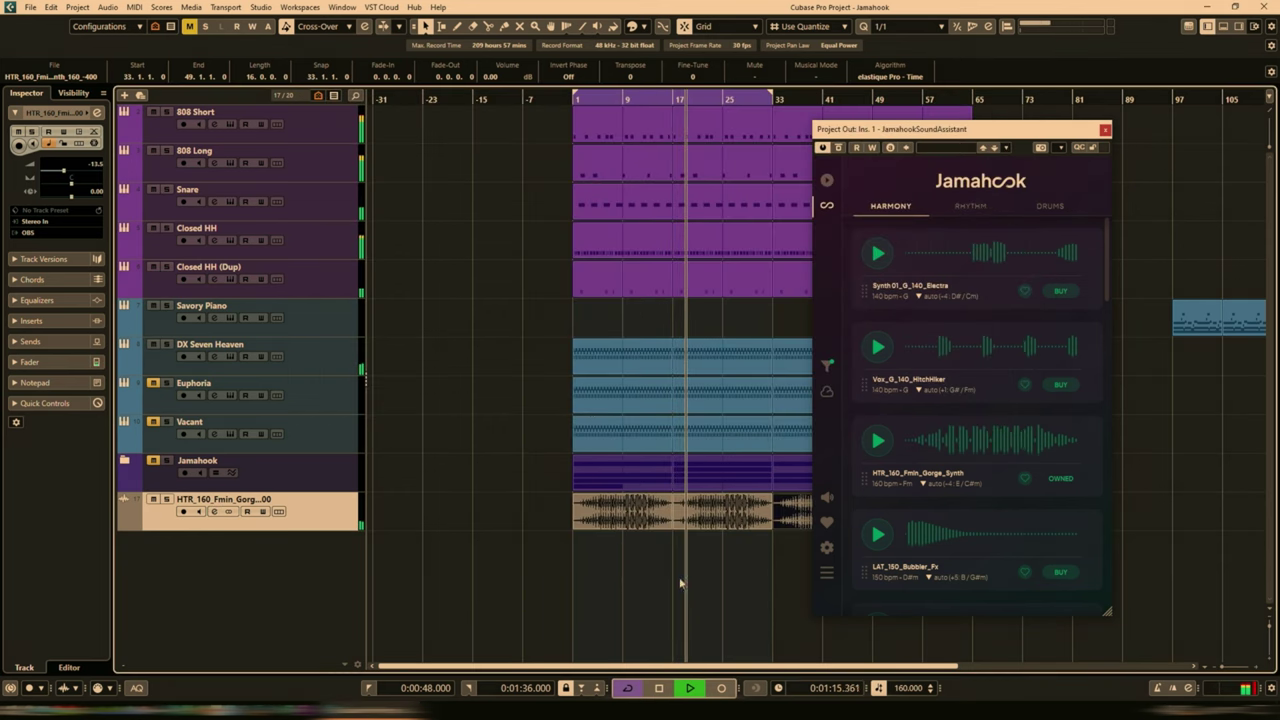
Mute DX Seven Heaven, unmute Euphoria and Vacant to hear them with the loop, and stop playback
left_click(153, 421)
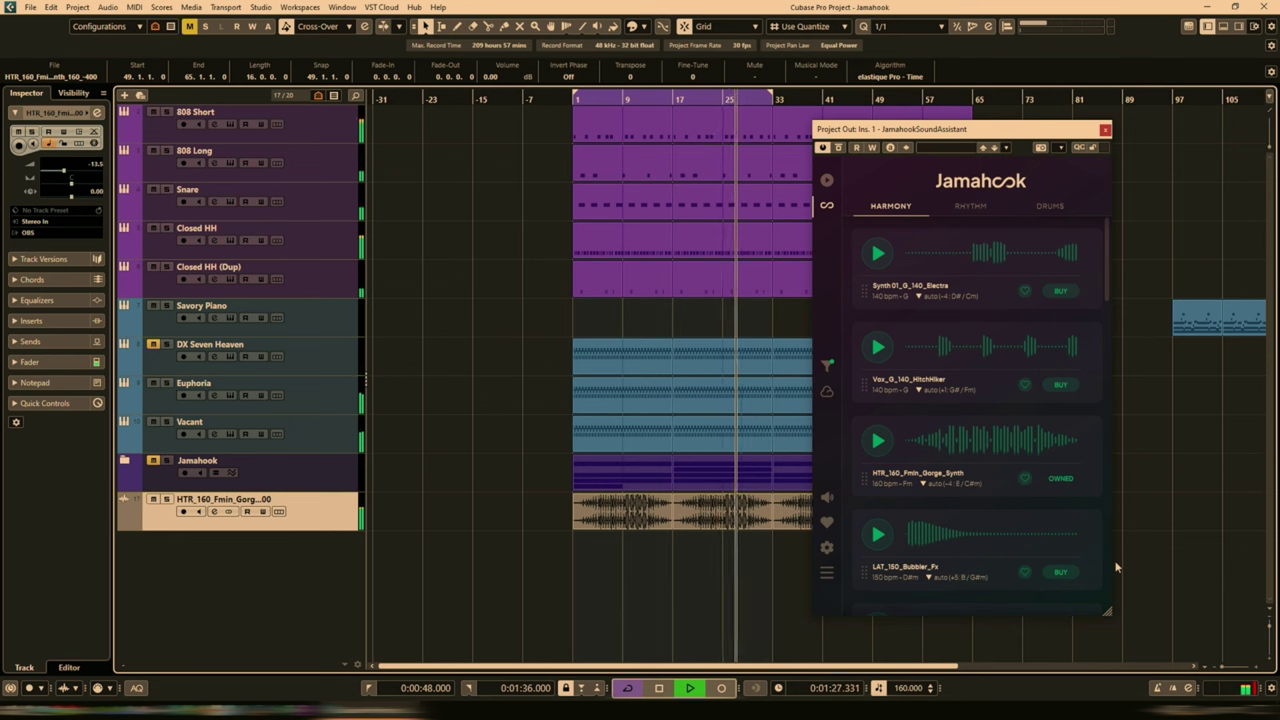
key("space")
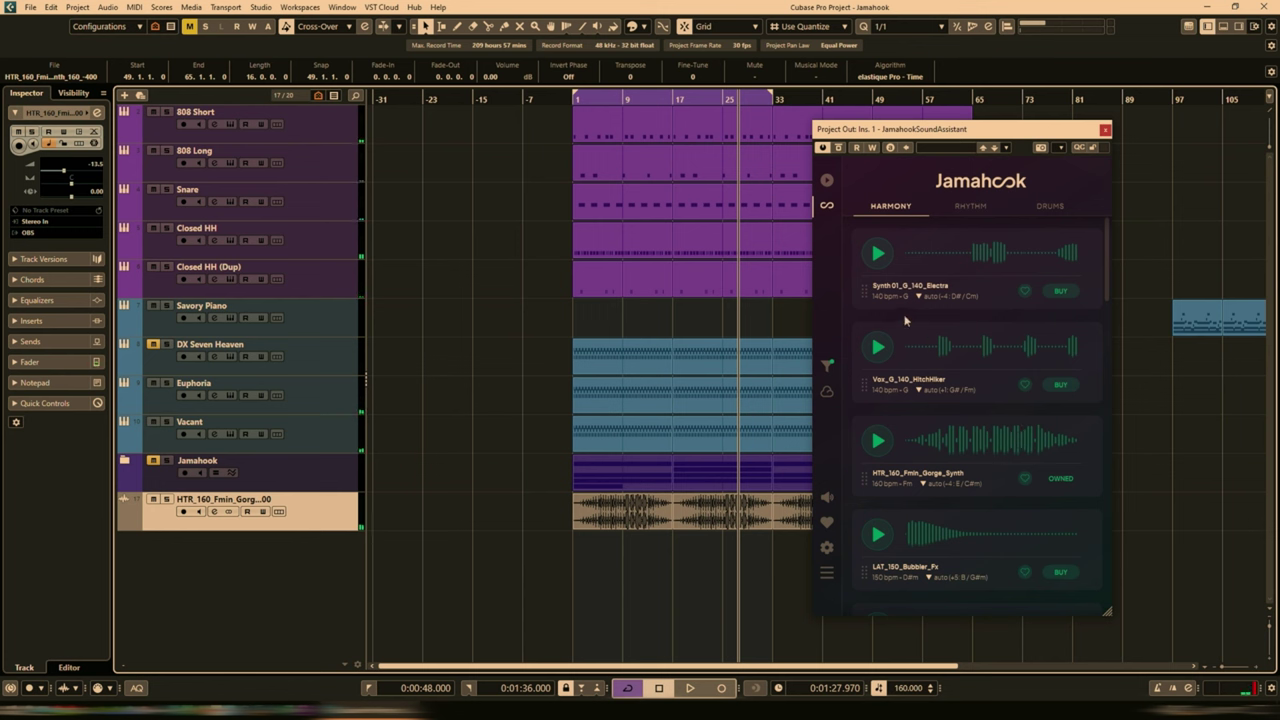
Mute the Euphoria, Vacant and HTR_160_Fmin_Gorge_Synth tracks and audition the Vox_G_140_HitchHiker loop over the drum beat
left_click(151, 398)
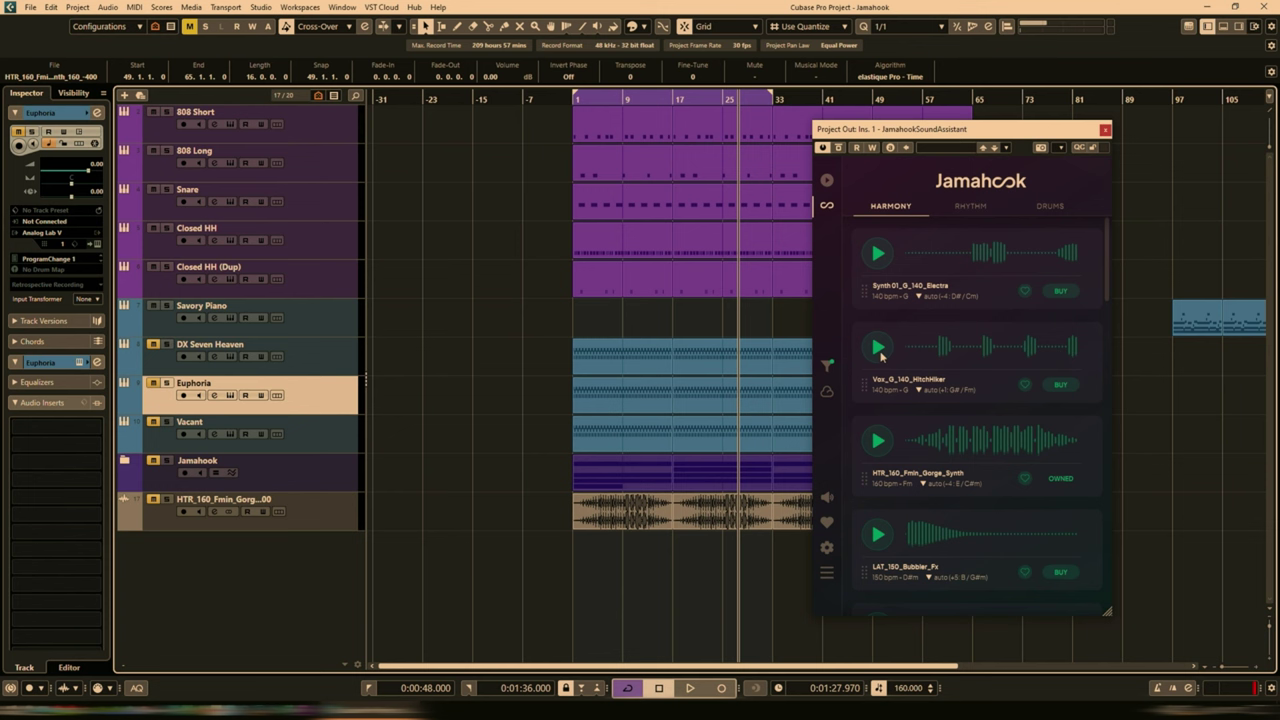
left_click(878, 348)
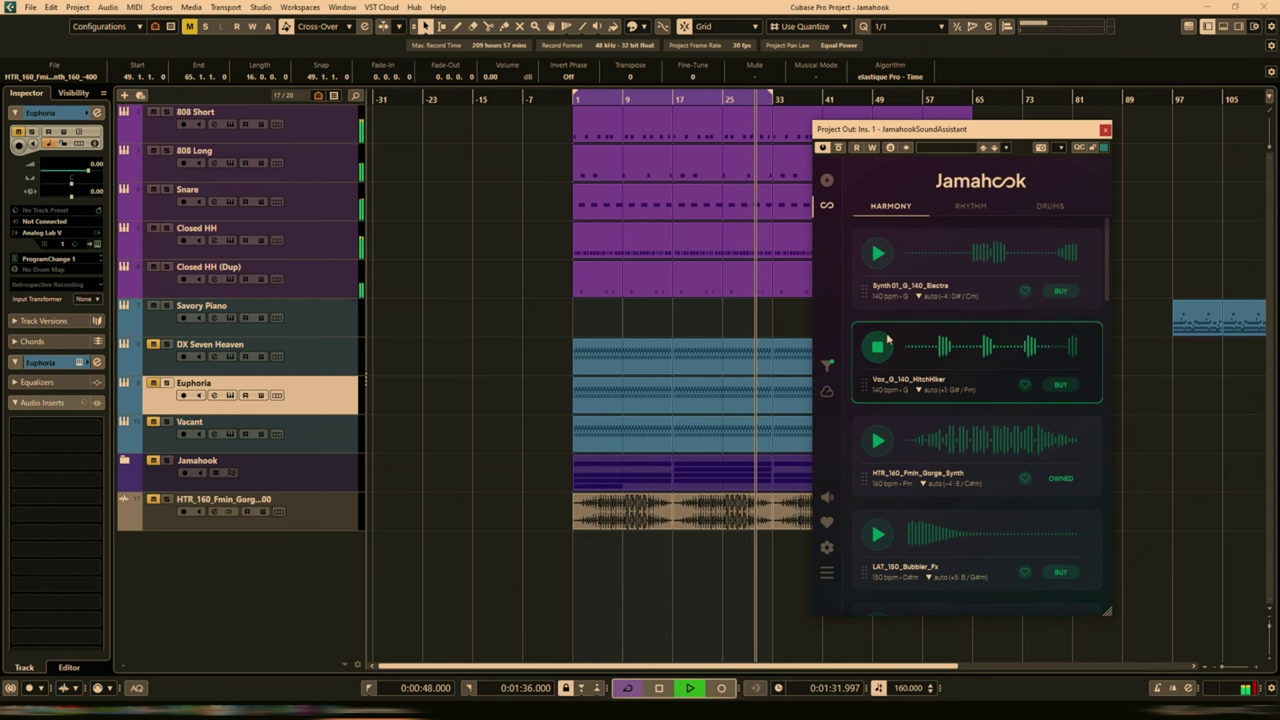
Audition the CHT_140_E_Smooth_Synth harmony loop on its own, play it together with the beat, and stop playback
scroll(910, 342, "down", 1)
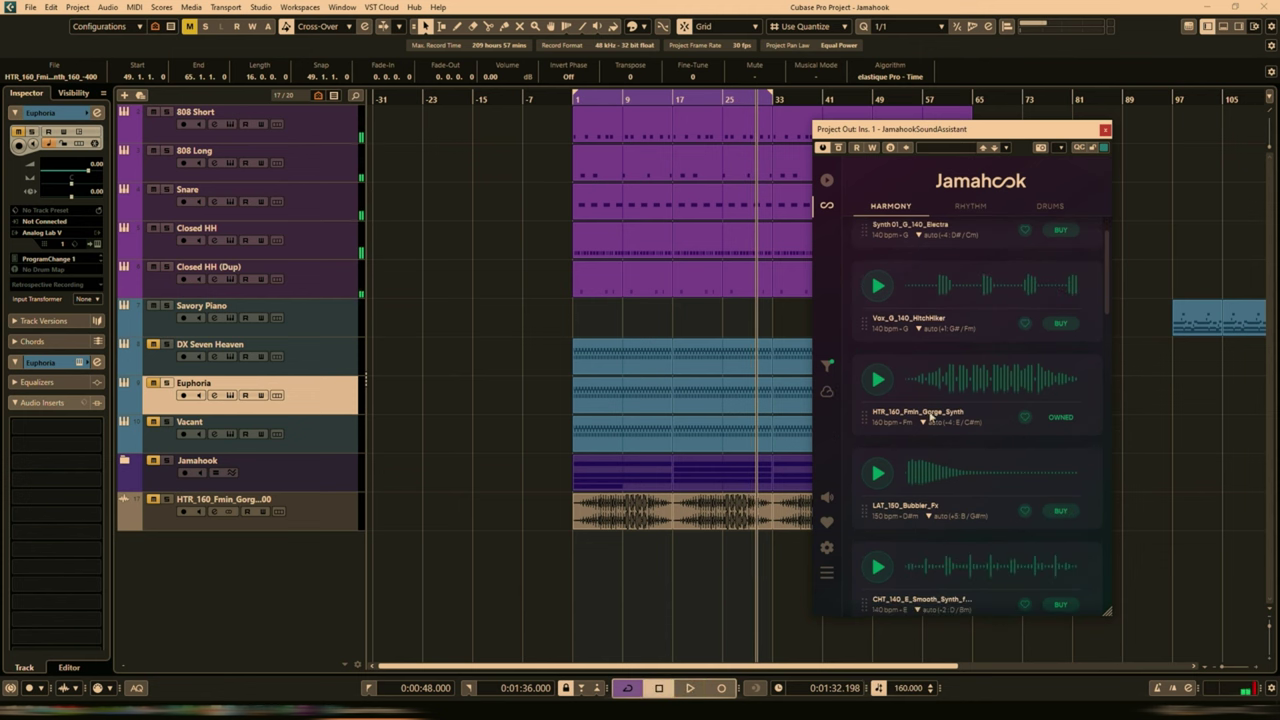
scroll(932, 419, "down", 1)
left_click(878, 538)
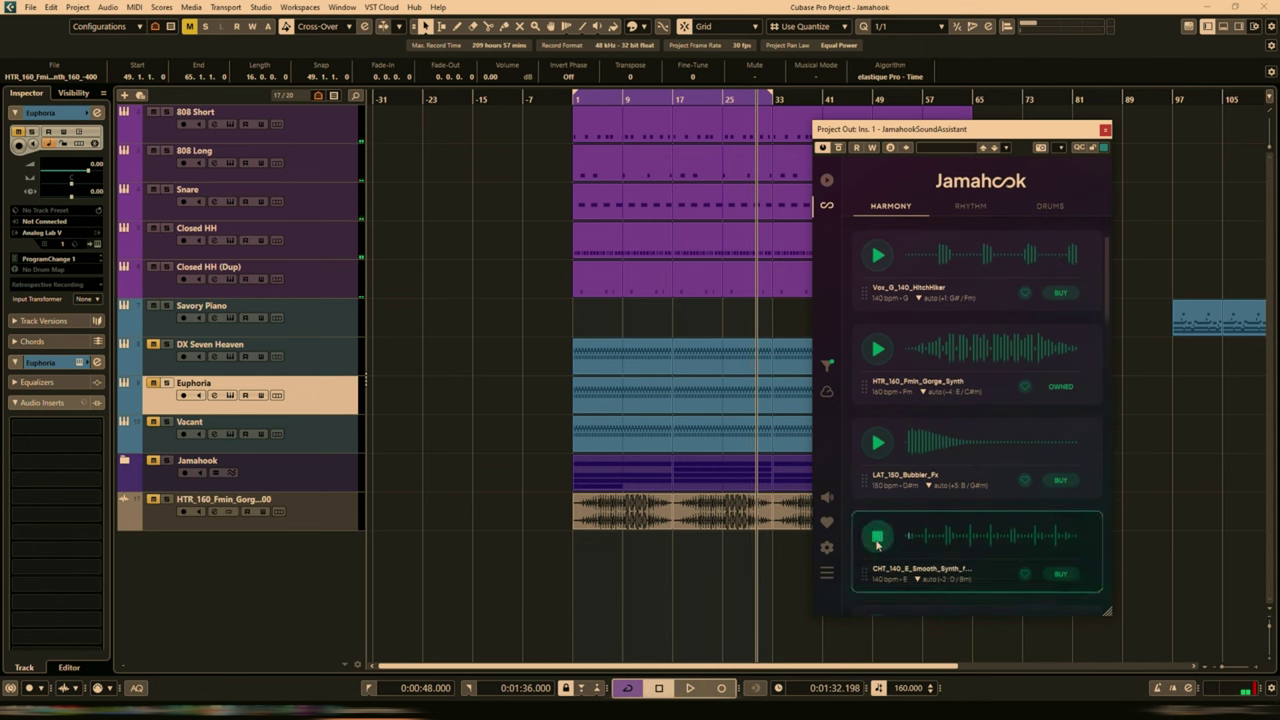
scroll(930, 490, "down", 2)
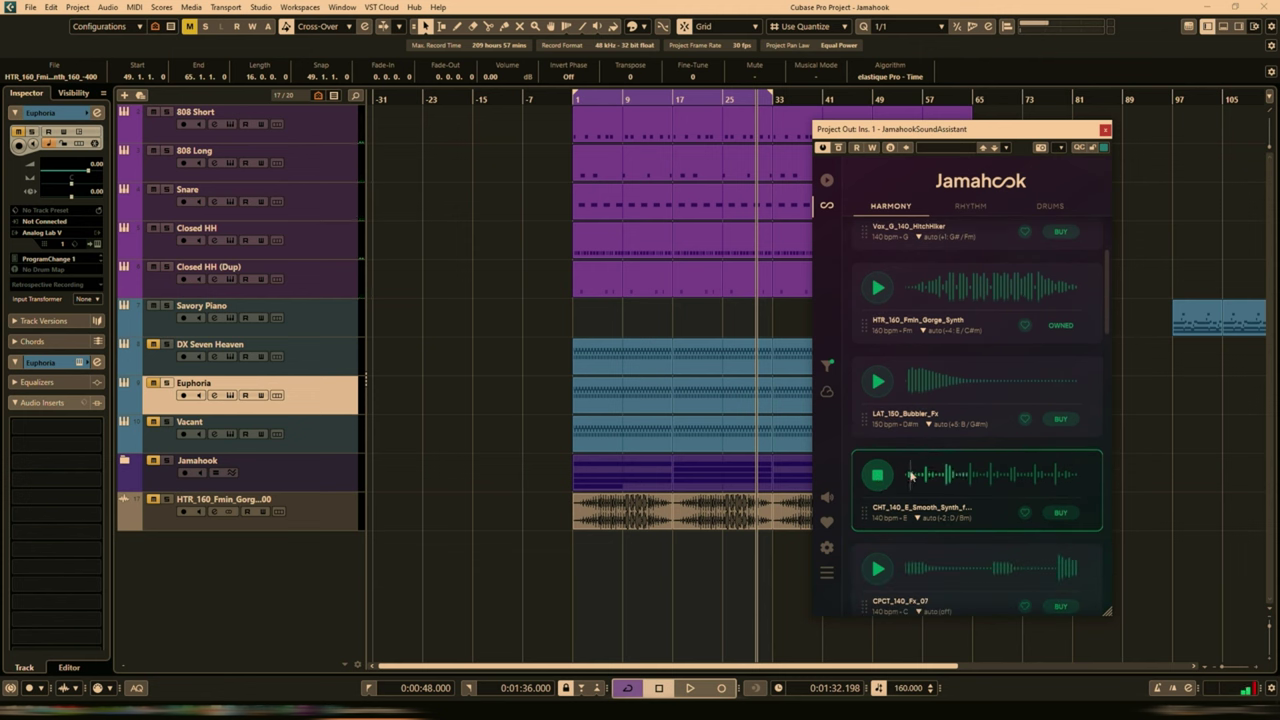
scroll(890, 460, "down", 1)
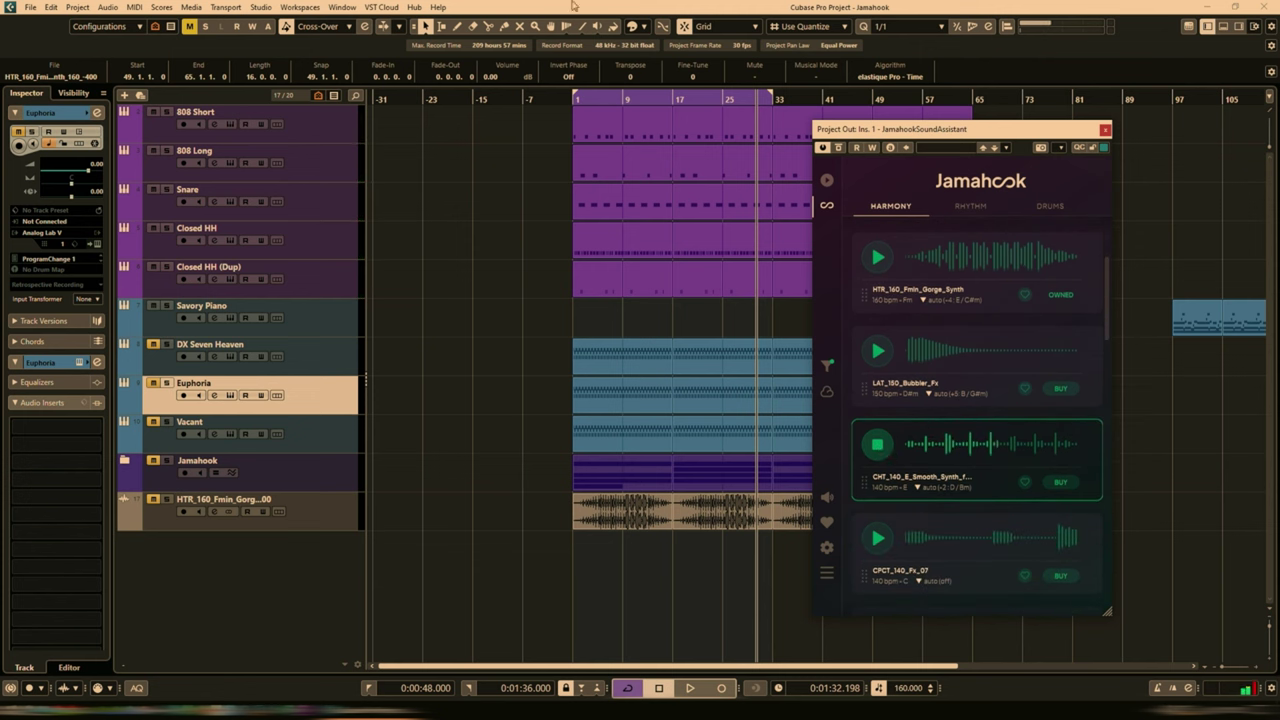
key("space")
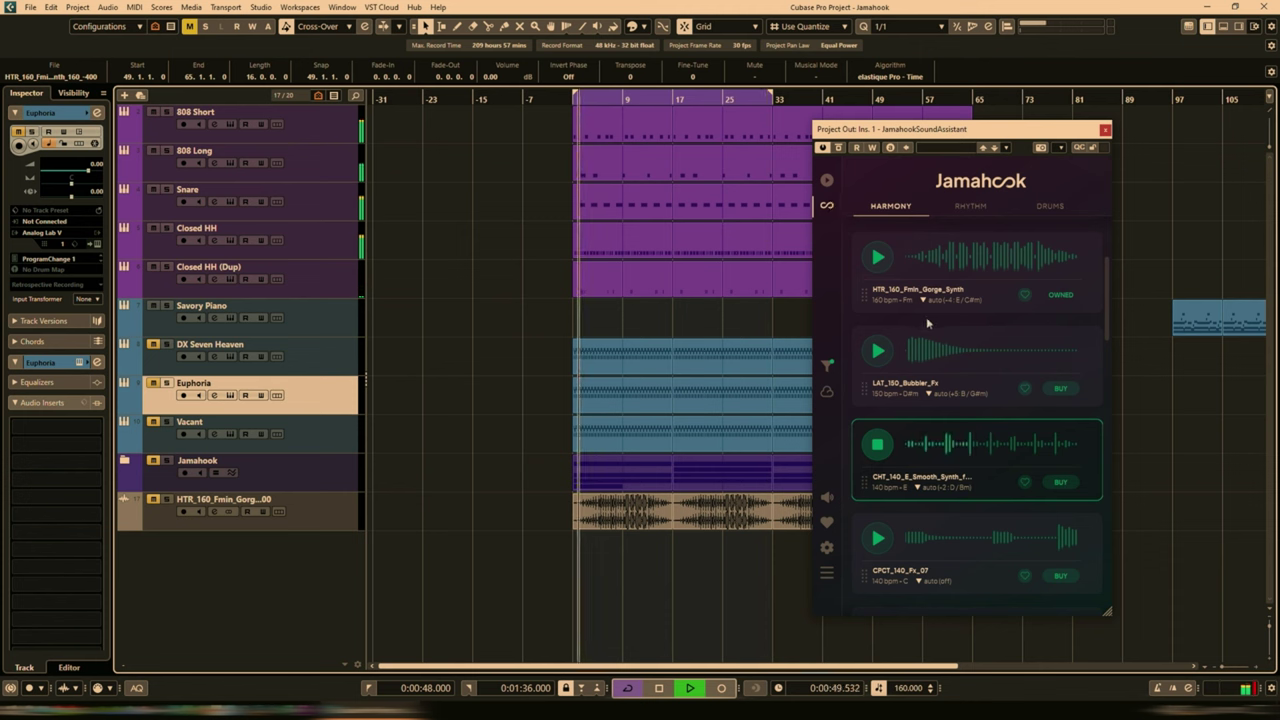
scroll(927, 323, "down", 1)
scroll(958, 336, "down", 1)
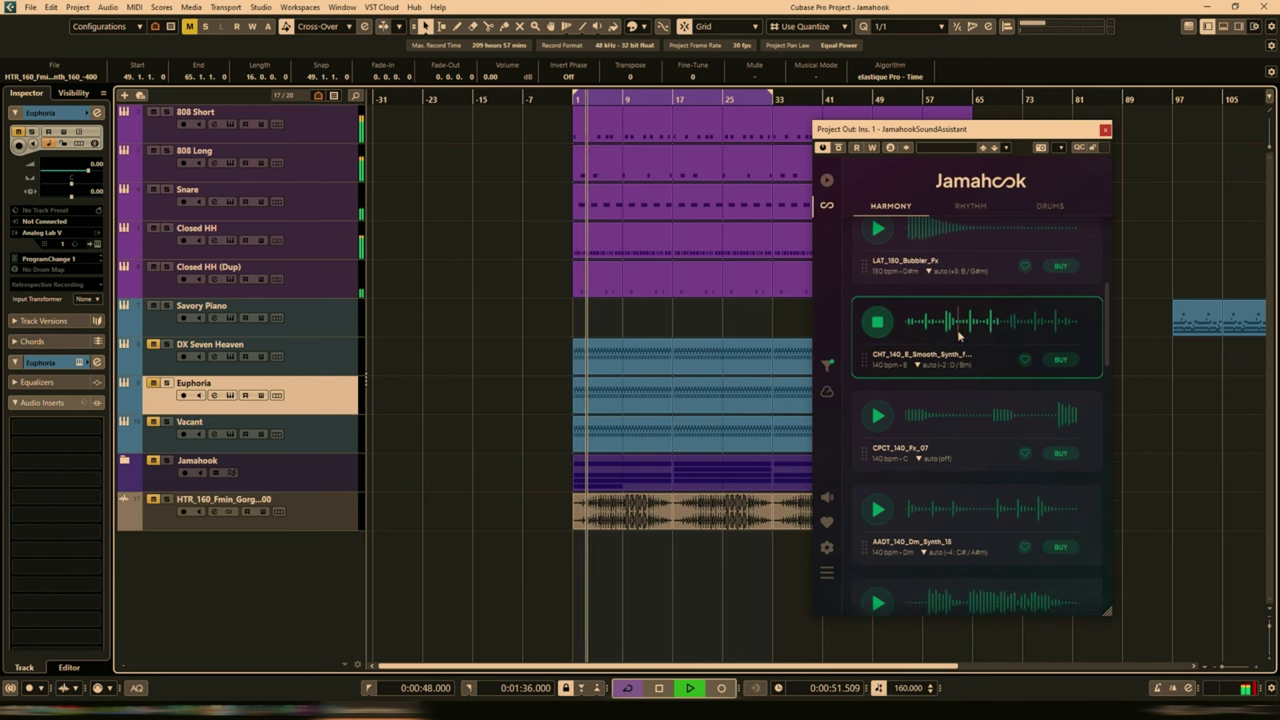
key("space")
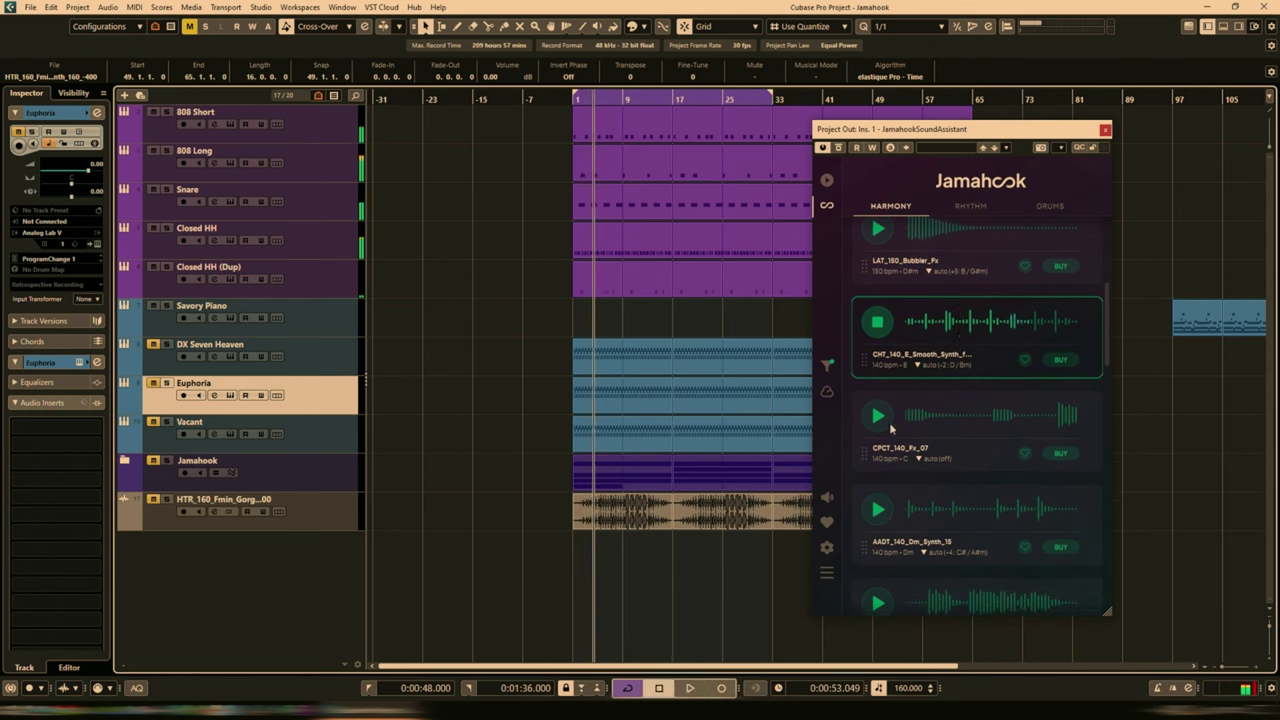
Audition the CPCT_140_Fx_07 and AADT_140_Dm_Synth_15 harmony loops, playing the latter with the beat
left_click(878, 418)
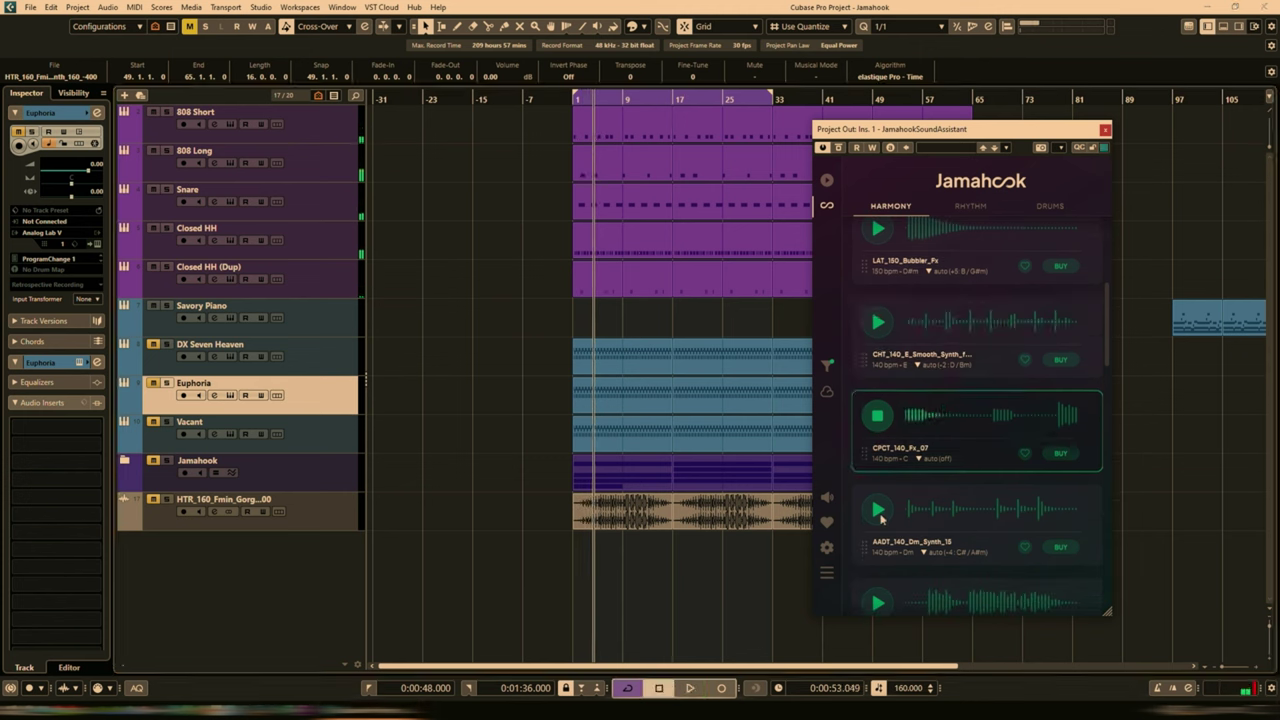
left_click(878, 511)
scroll(940, 425, "down", 2)
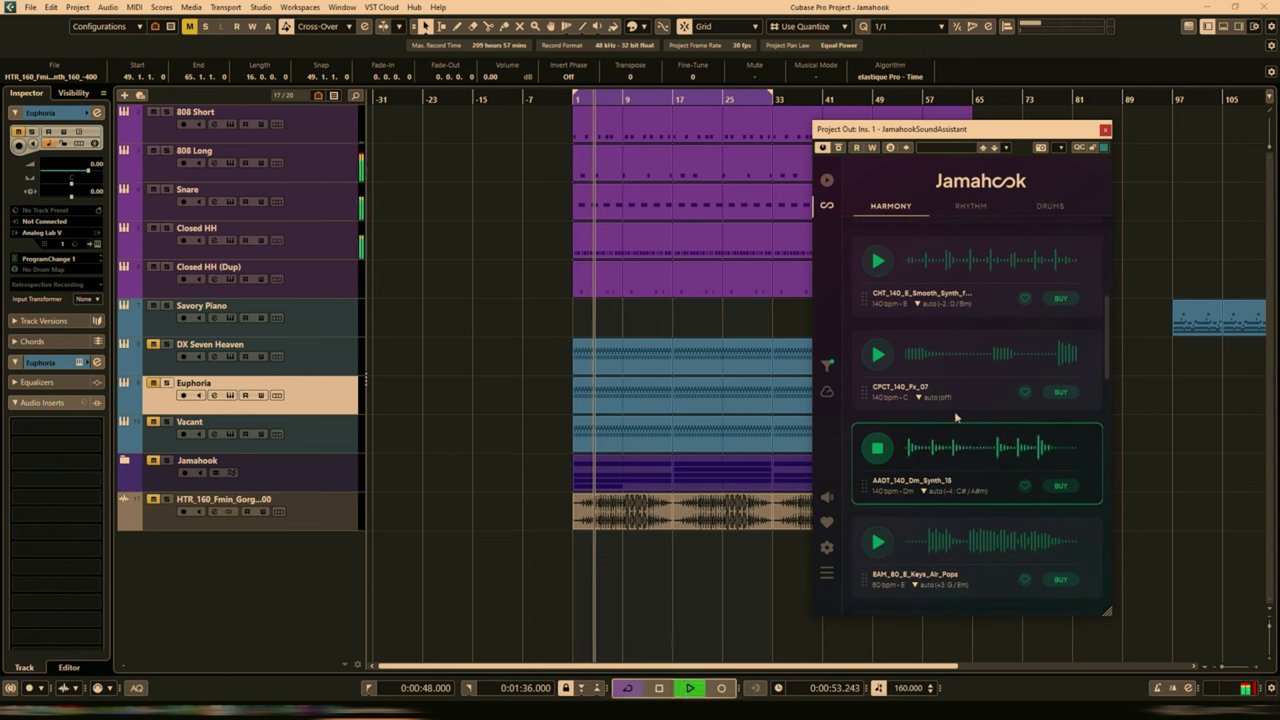
left_click(885, 447)
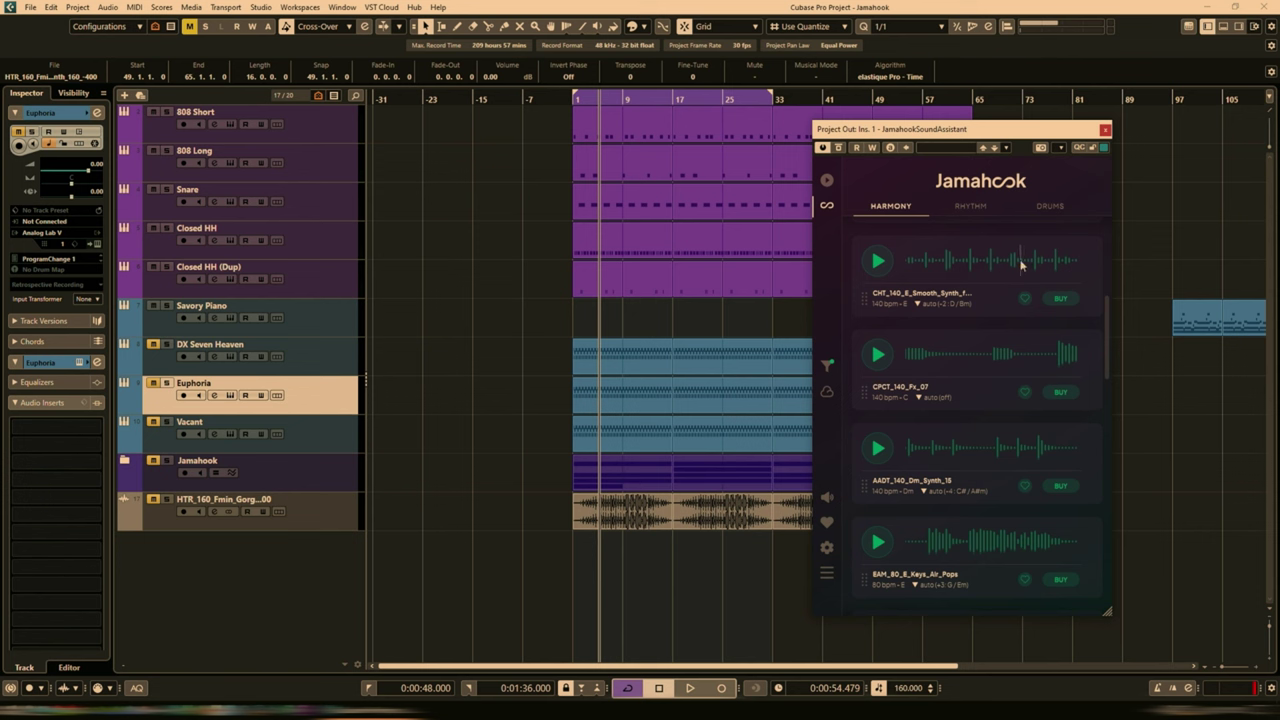
left_click(878, 449)
scroll(896, 446, "down", 1)
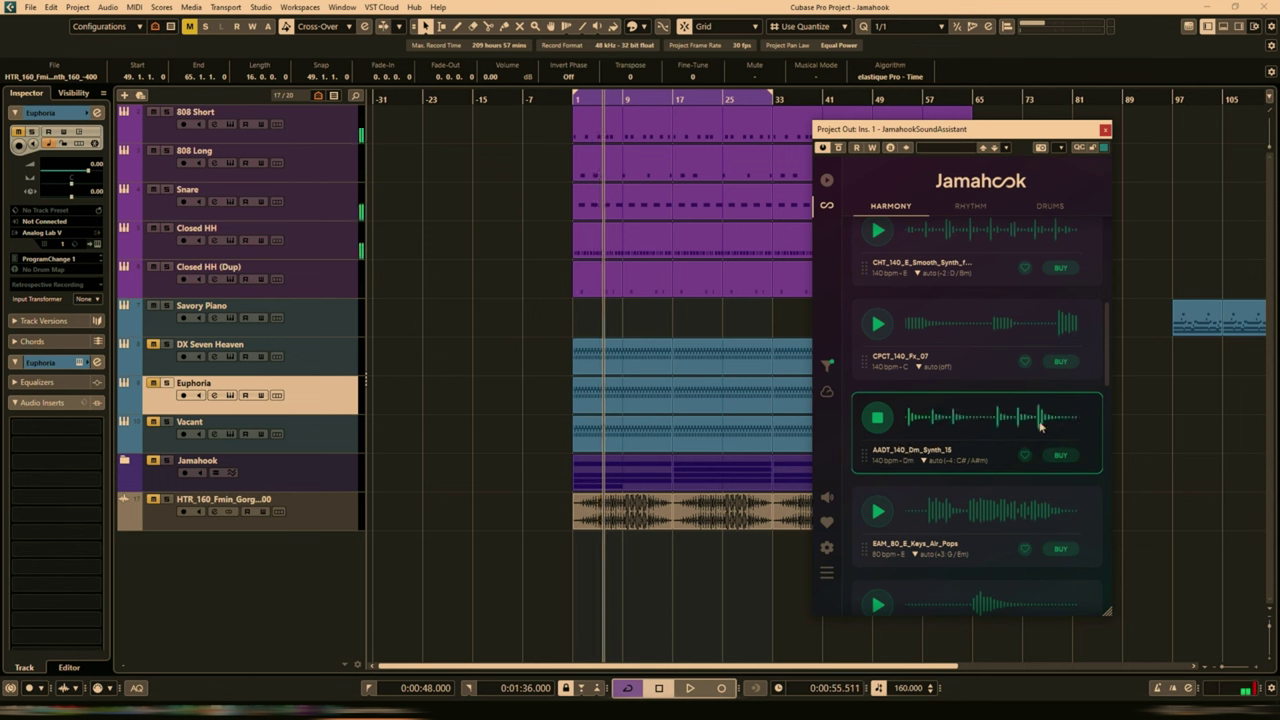
Show the rhythm matches and audition the first four loops, from MHH_70_Gmaj_Mini_Ballad to CPCT_140_F_RnB_Sliced_02, with the beat
left_click(971, 206)
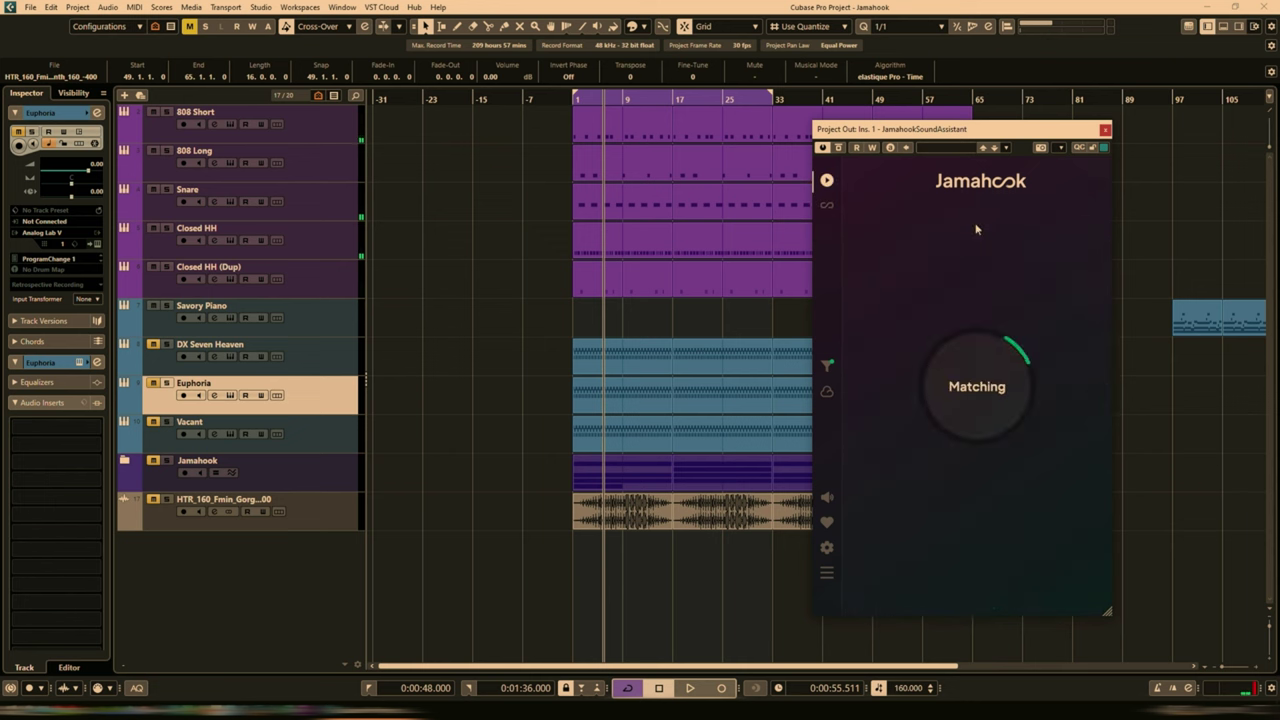
left_click(879, 256)
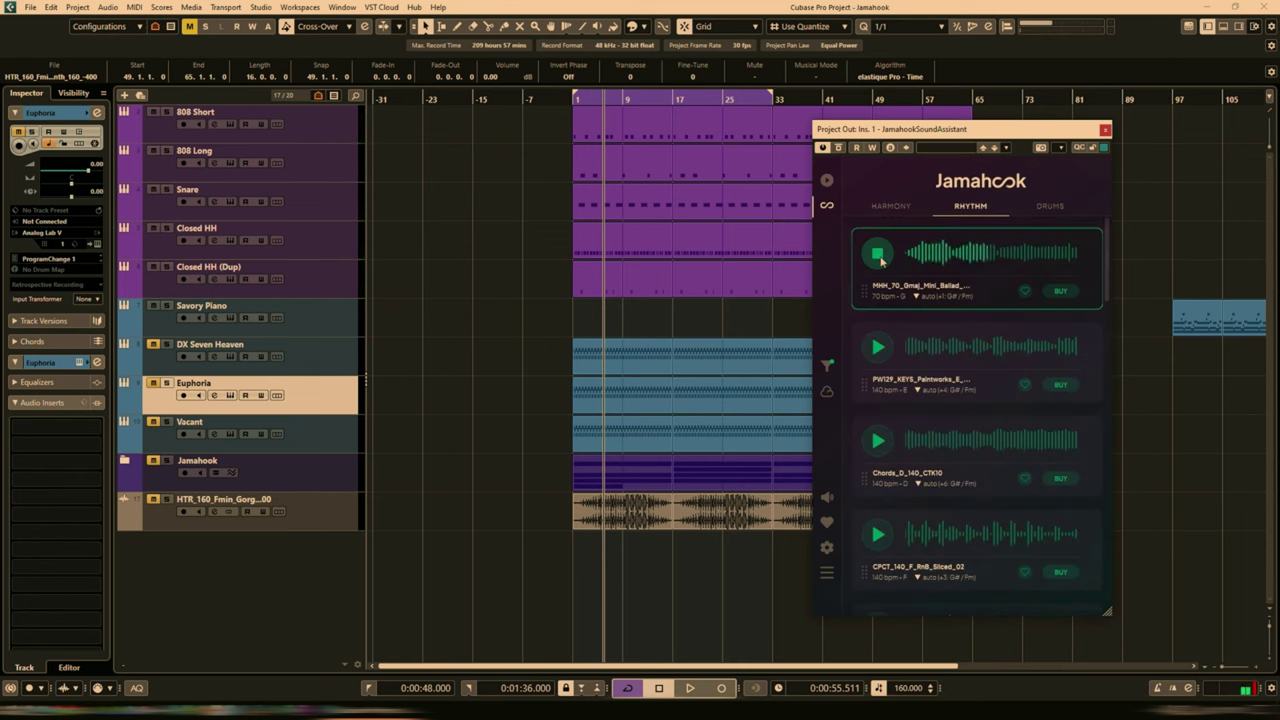
left_click(878, 350)
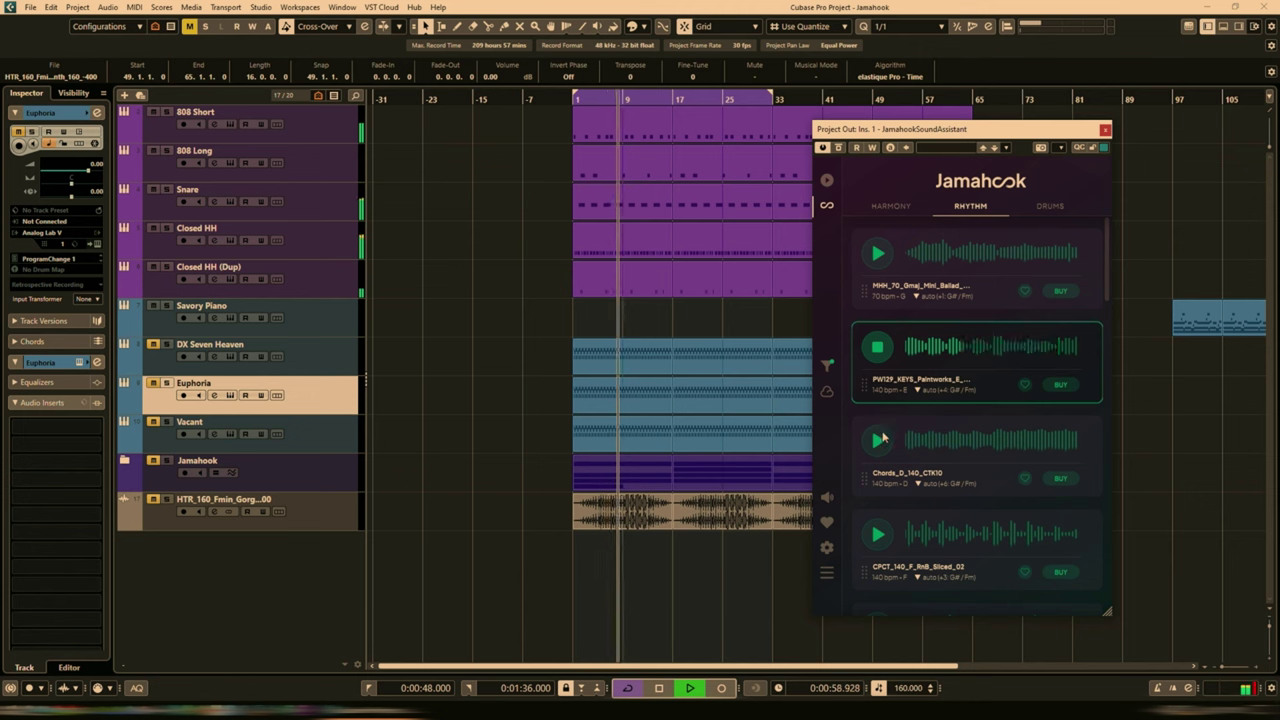
left_click(880, 444)
scroll(881, 460, "down", 1)
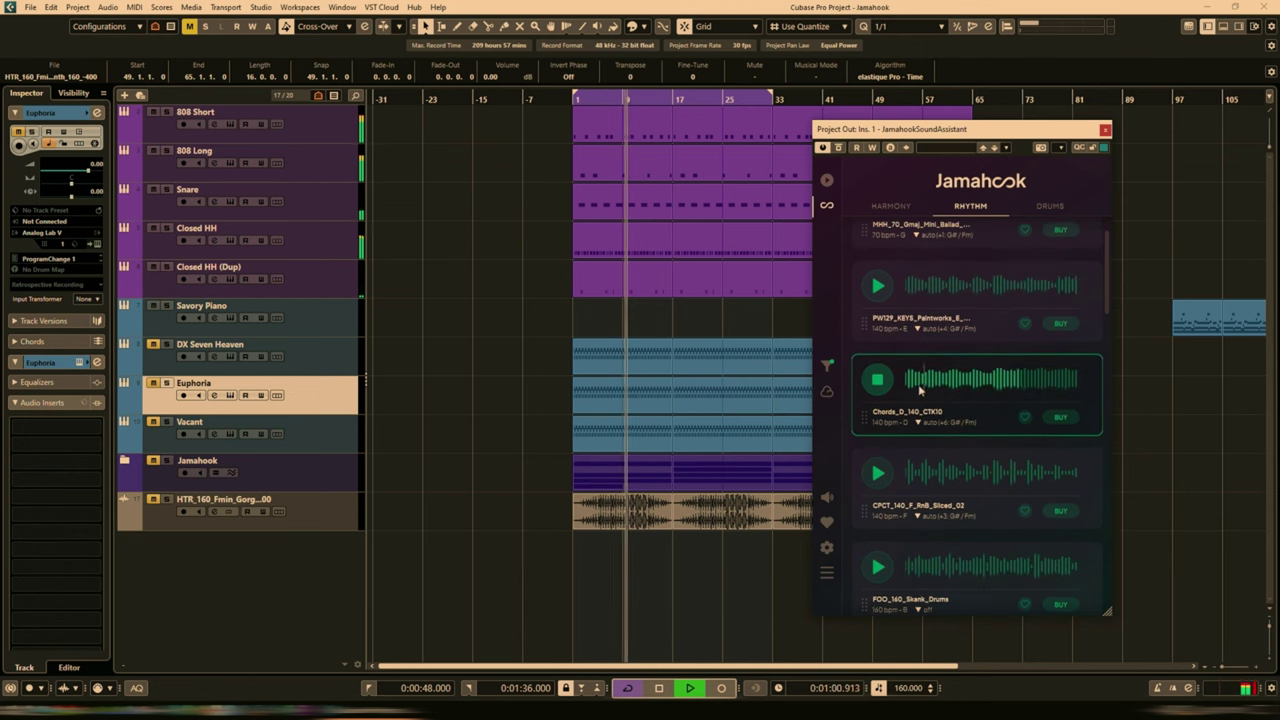
left_click(879, 474)
scroll(900, 445, "down", 1)
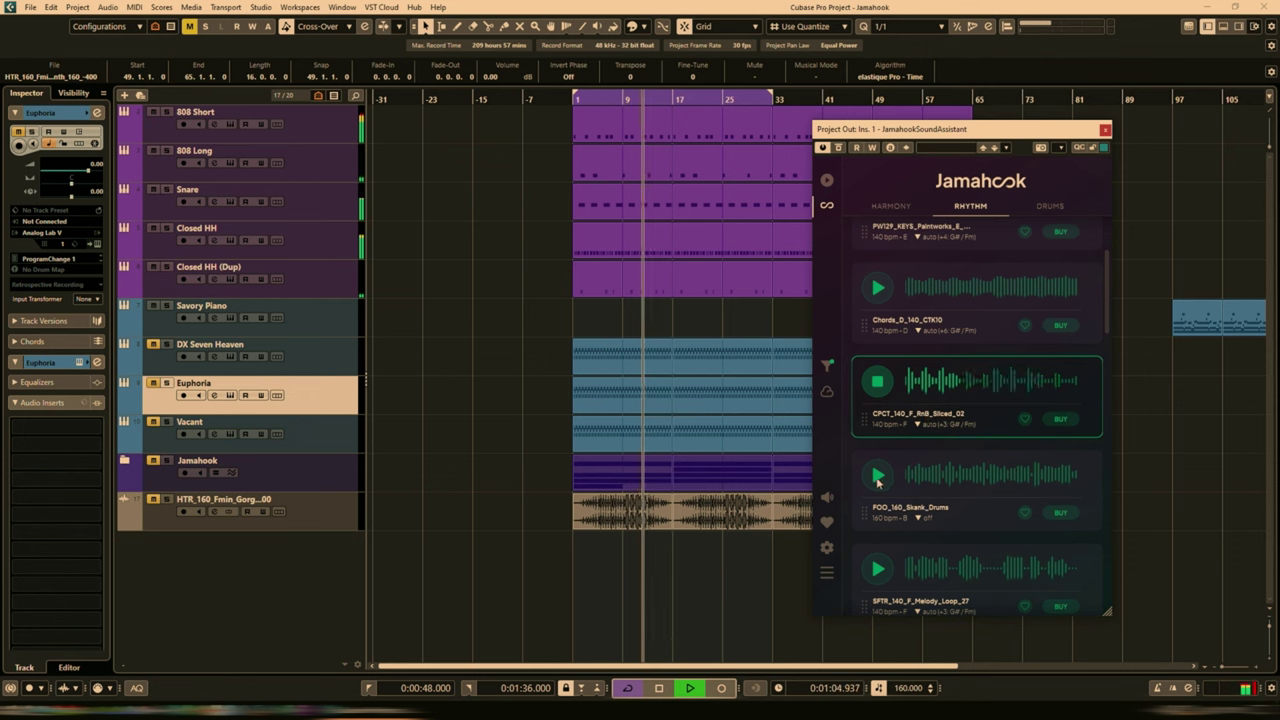
Audition the FOO_160_Skank_Drums loop over the beat and mark it as a favorite
left_click(878, 475)
scroll(932, 320, "down", 1)
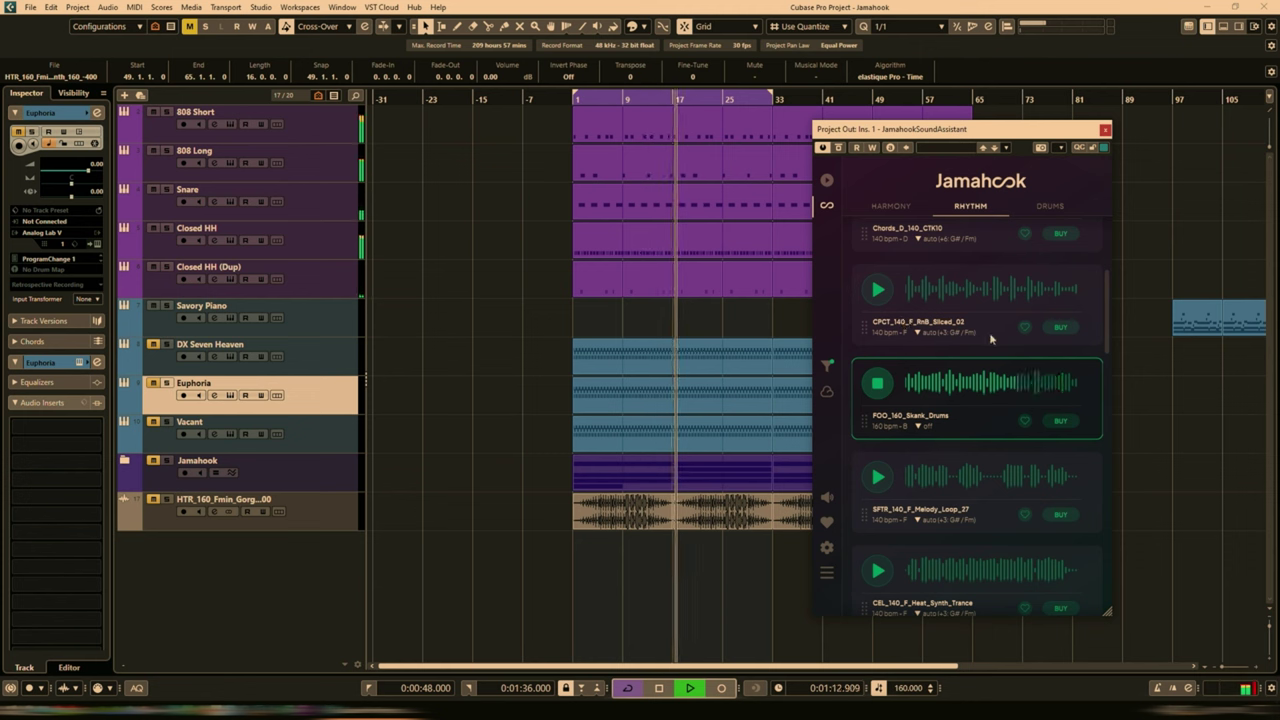
scroll(990, 337, "down", 1)
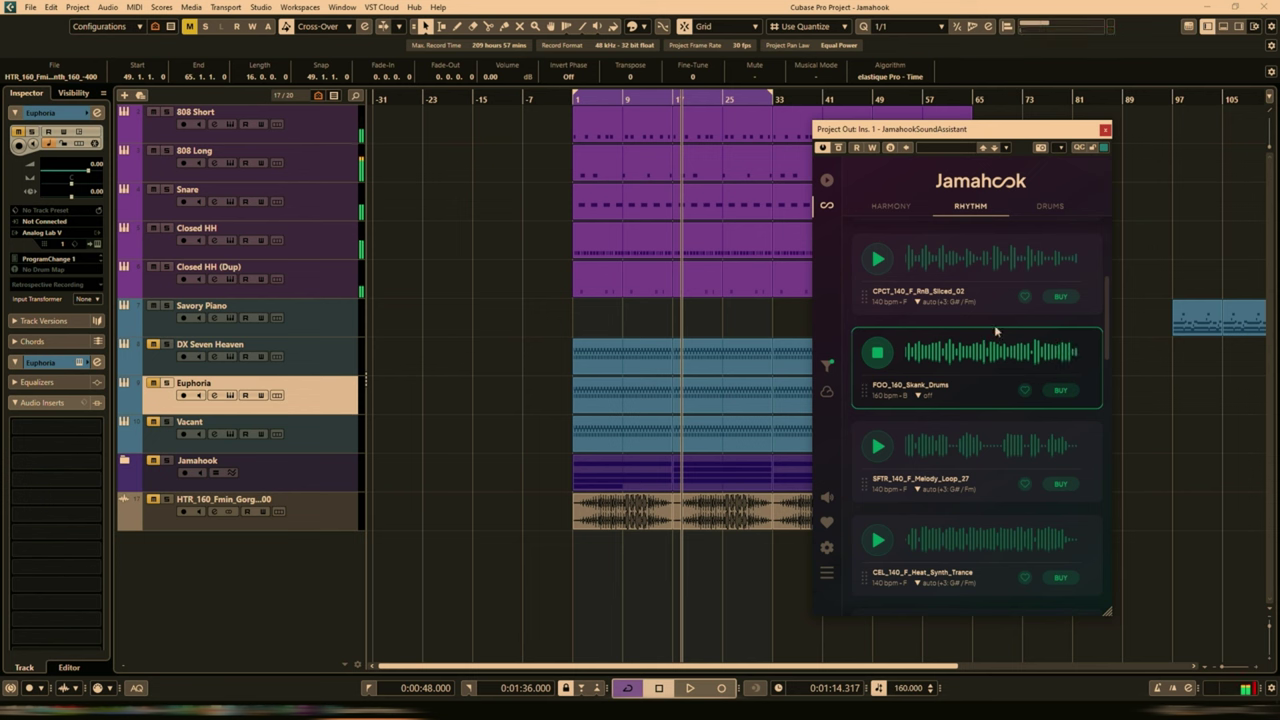
left_click(880, 353)
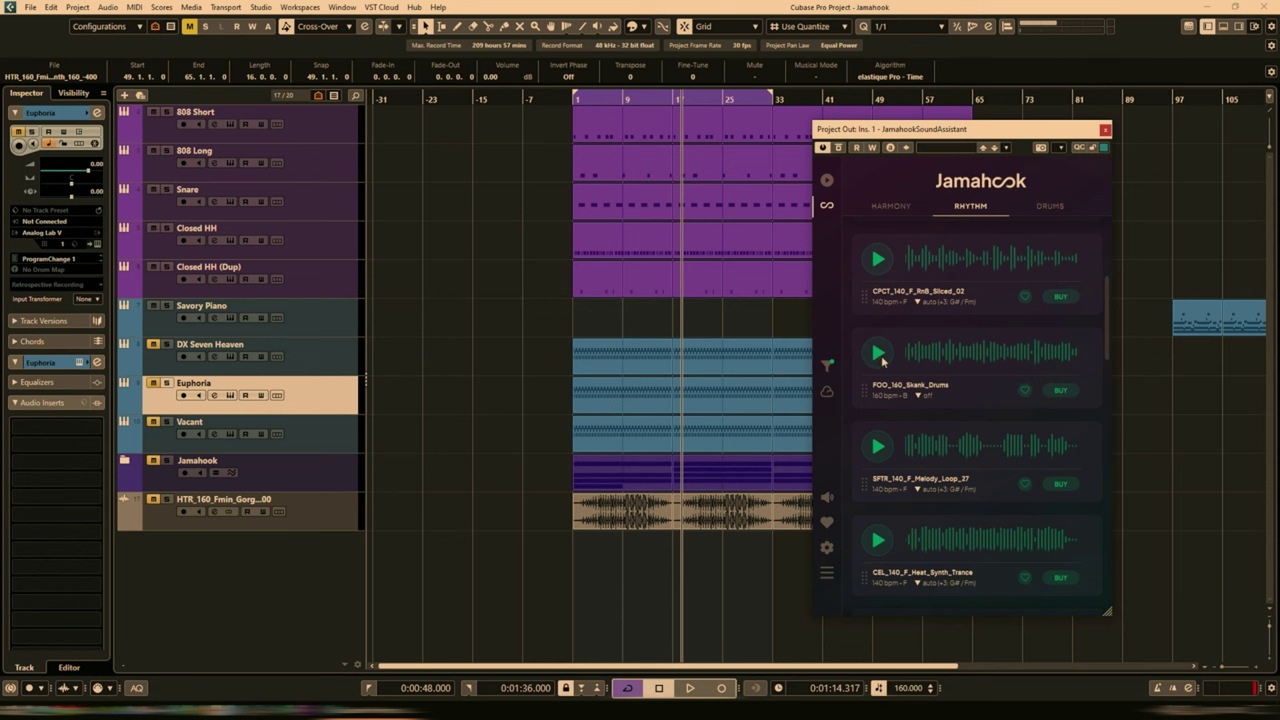
left_click(879, 357)
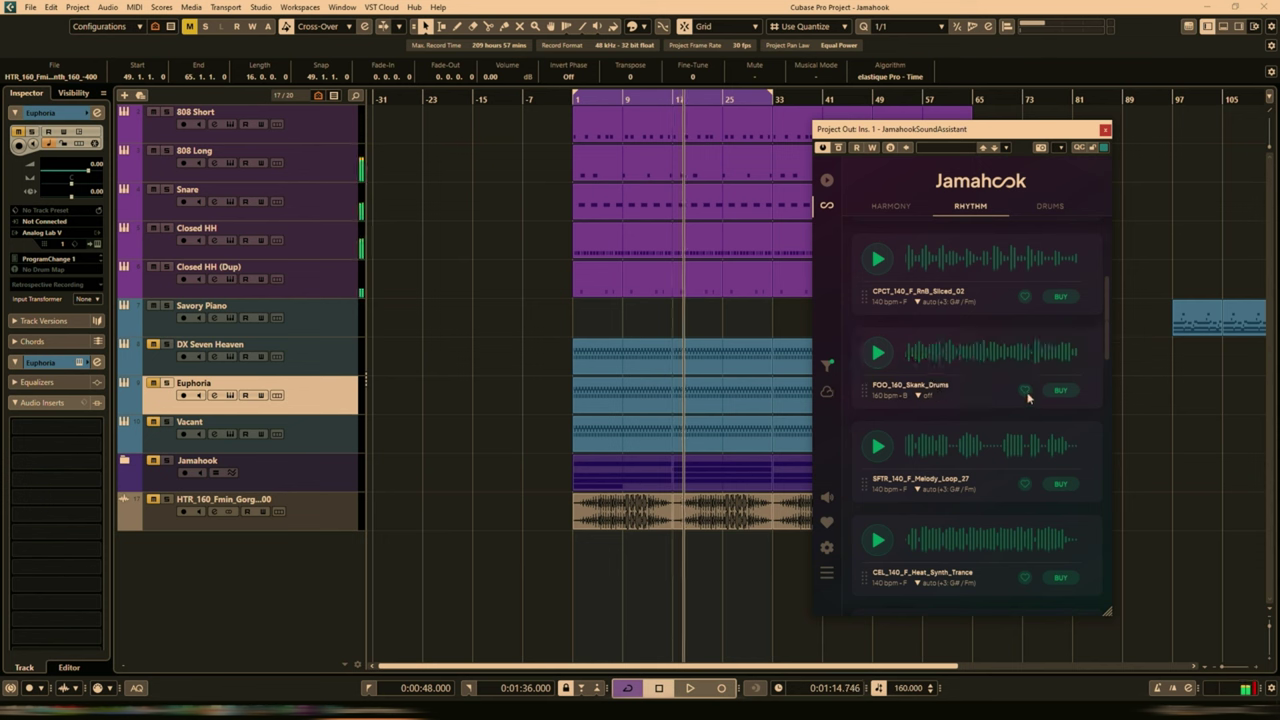
Audition the SFTR_140_F_Melody_Loop_27 and CEL_140_F_Heat_Synth_Trance rhythm loops over the playing beat
left_click(878, 446)
scroll(946, 400, "down", 1)
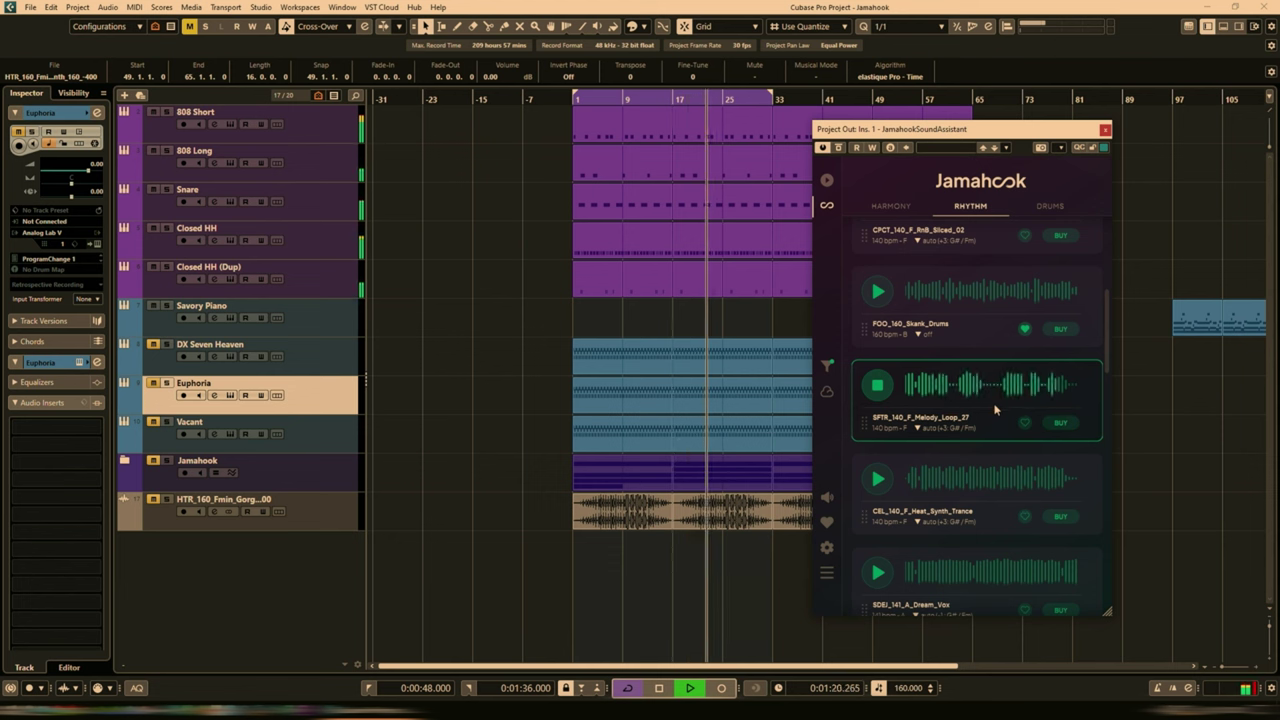
scroll(972, 392, "down", 1)
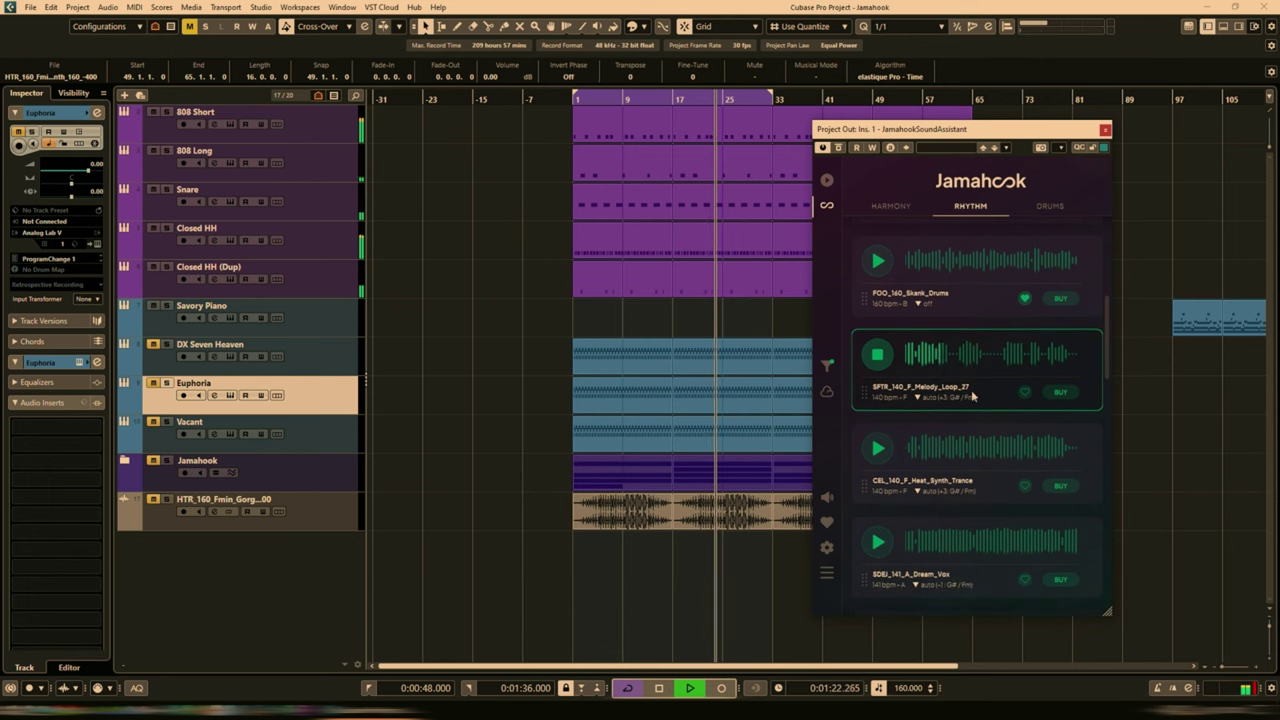
left_click(877, 449)
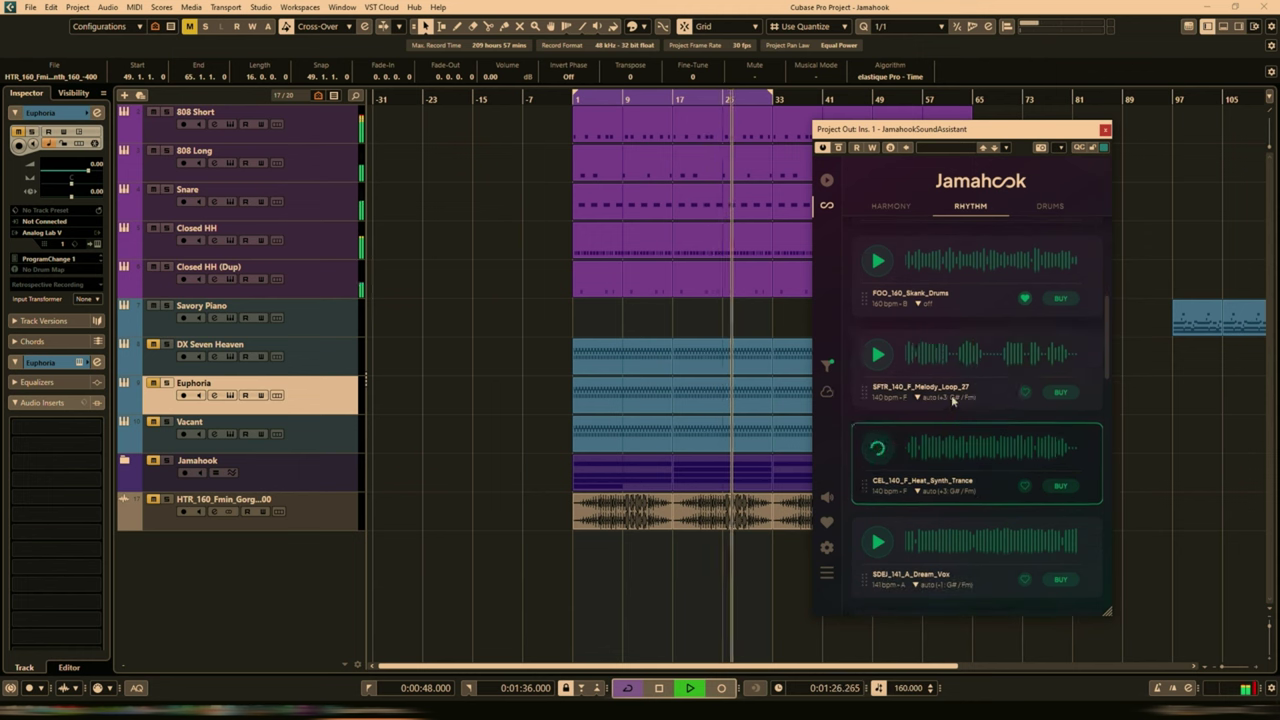
scroll(951, 395, "down", 1)
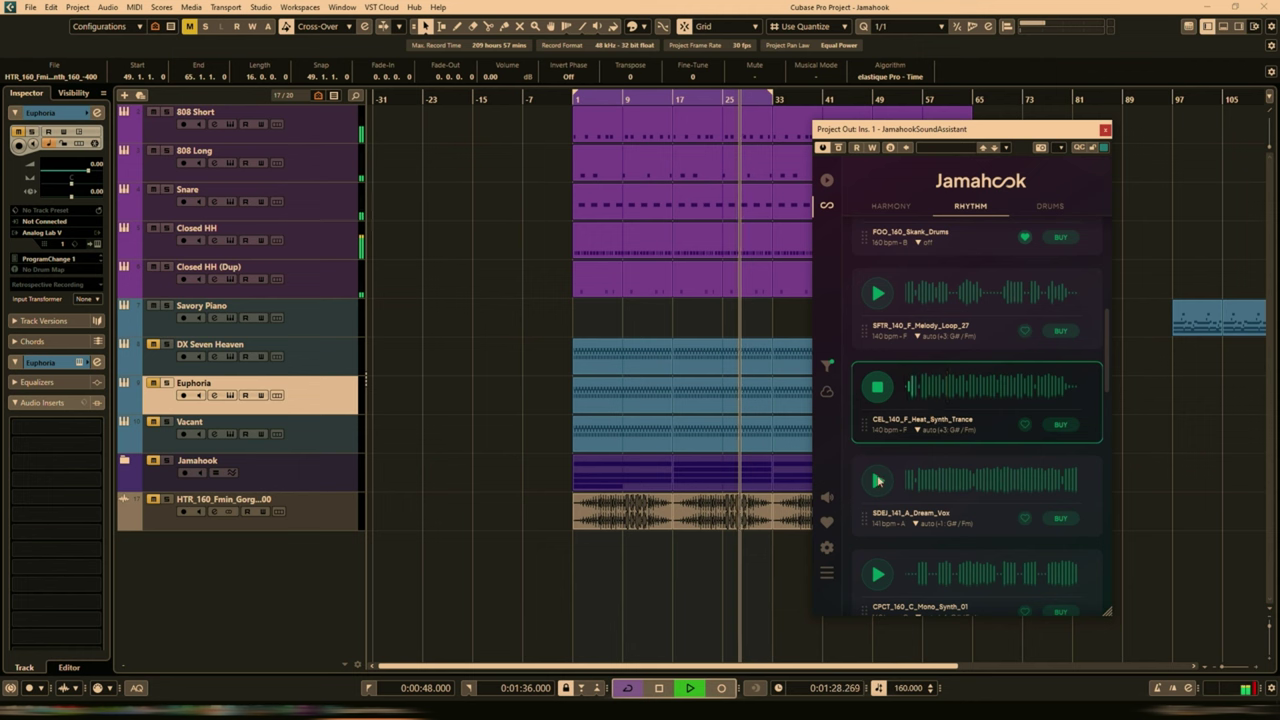
Audition the SDEJ_141_A_Dream_Vox, CPCT_160_C_Mono_Synth_01 and CPTE_140_F_Pad_Tek_Pump rhythm loops over the beat
key("Down")
scroll(975, 400, "down", 1)
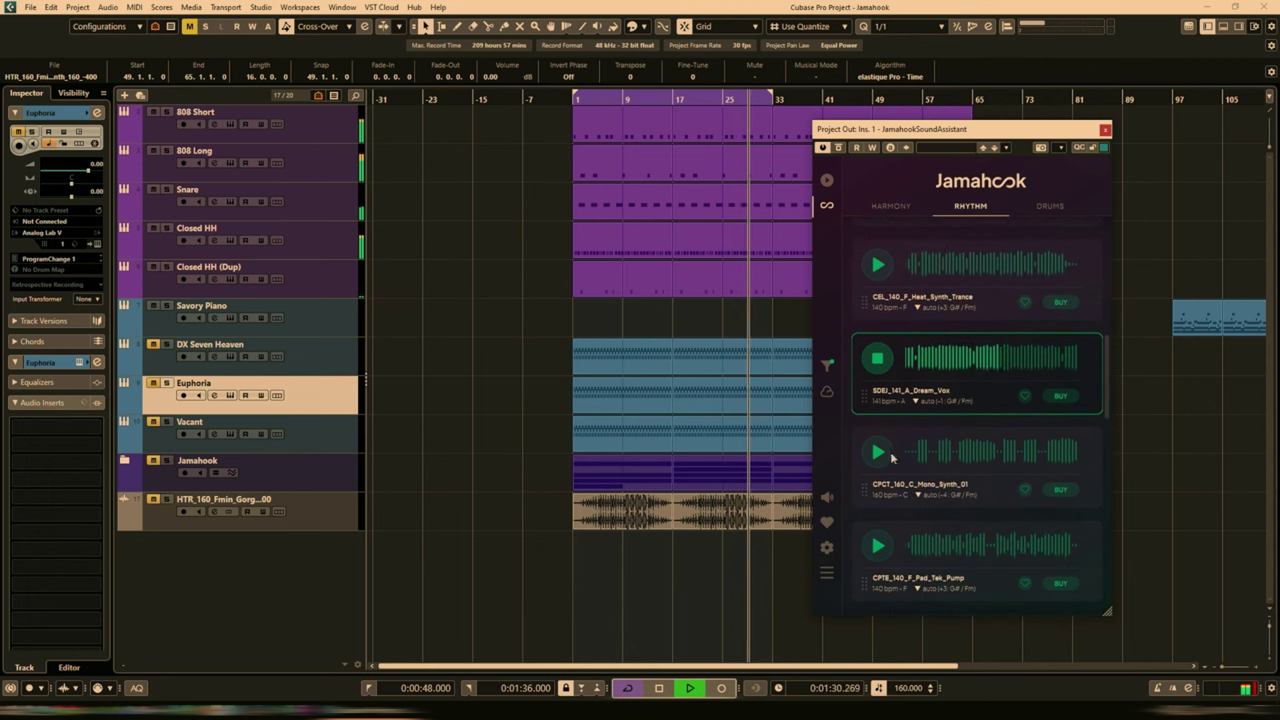
left_click(880, 454)
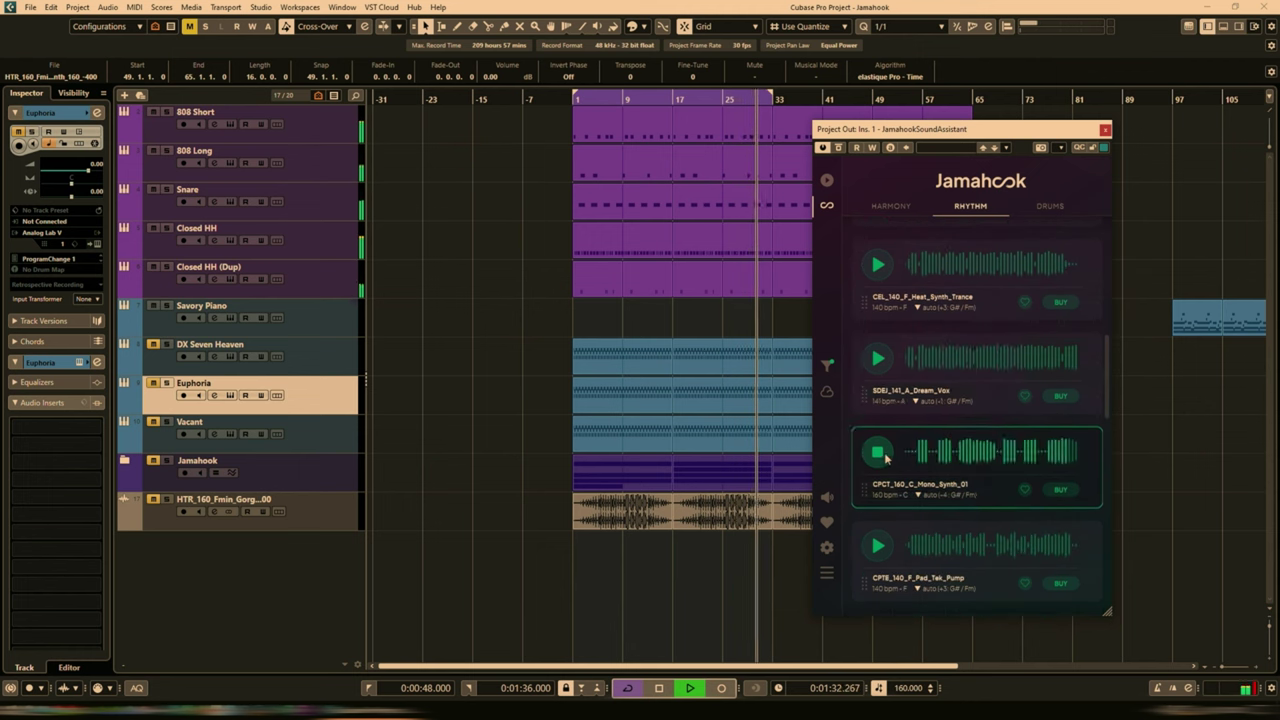
key("Down")
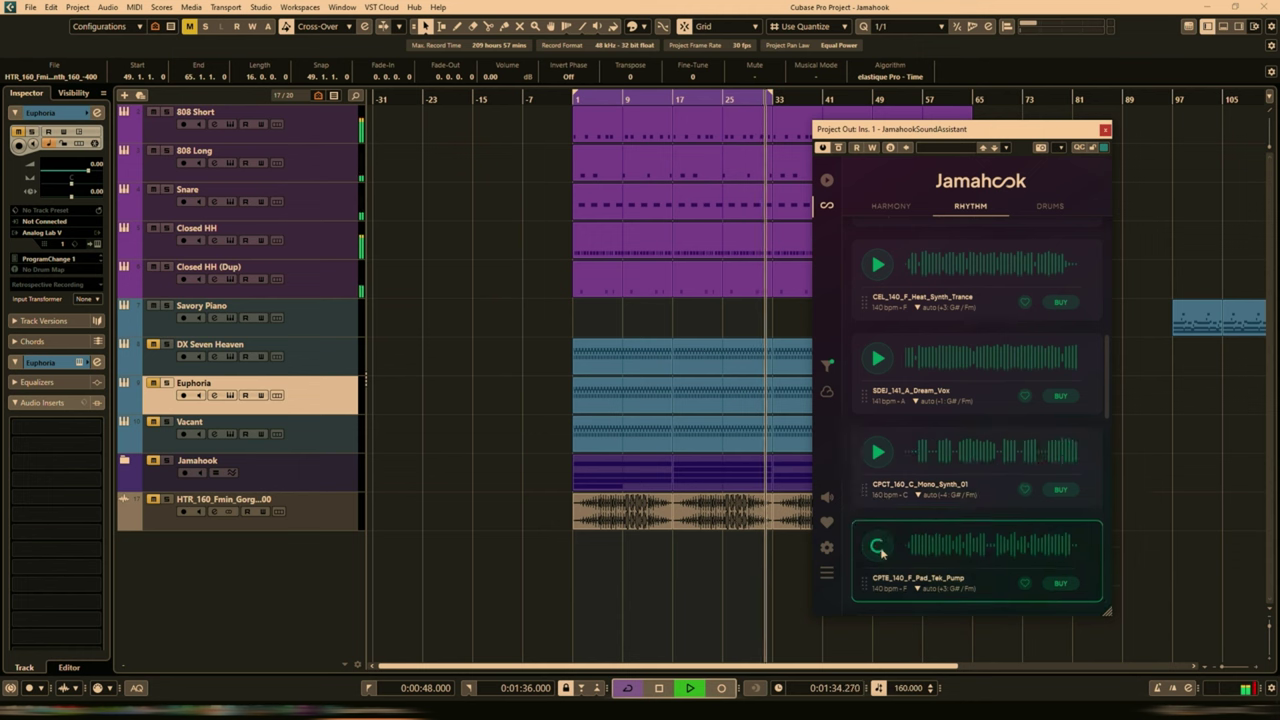
scroll(980, 510, "down", 1)
scroll(1012, 523, "down", 1)
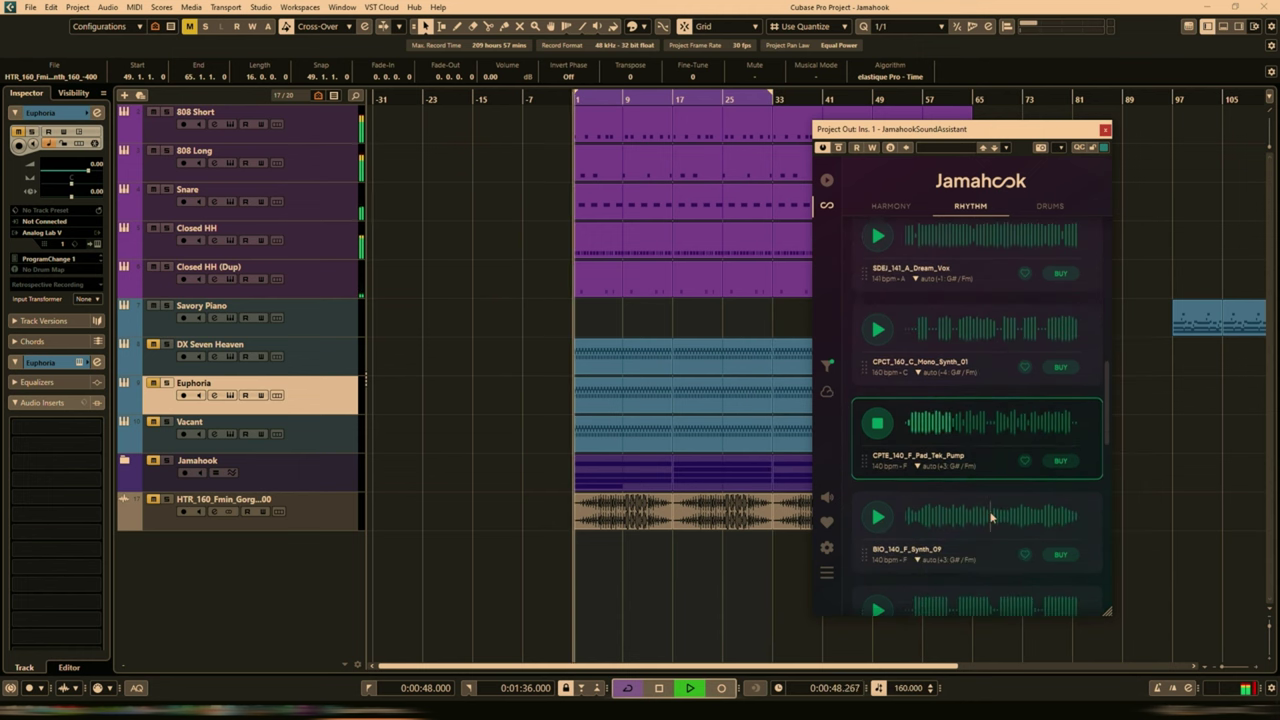
Audition BIO_140_F_Synth_09 over the beat, slightly lower the loop preview volume, and mark the loop as a favorite
left_click(879, 518)
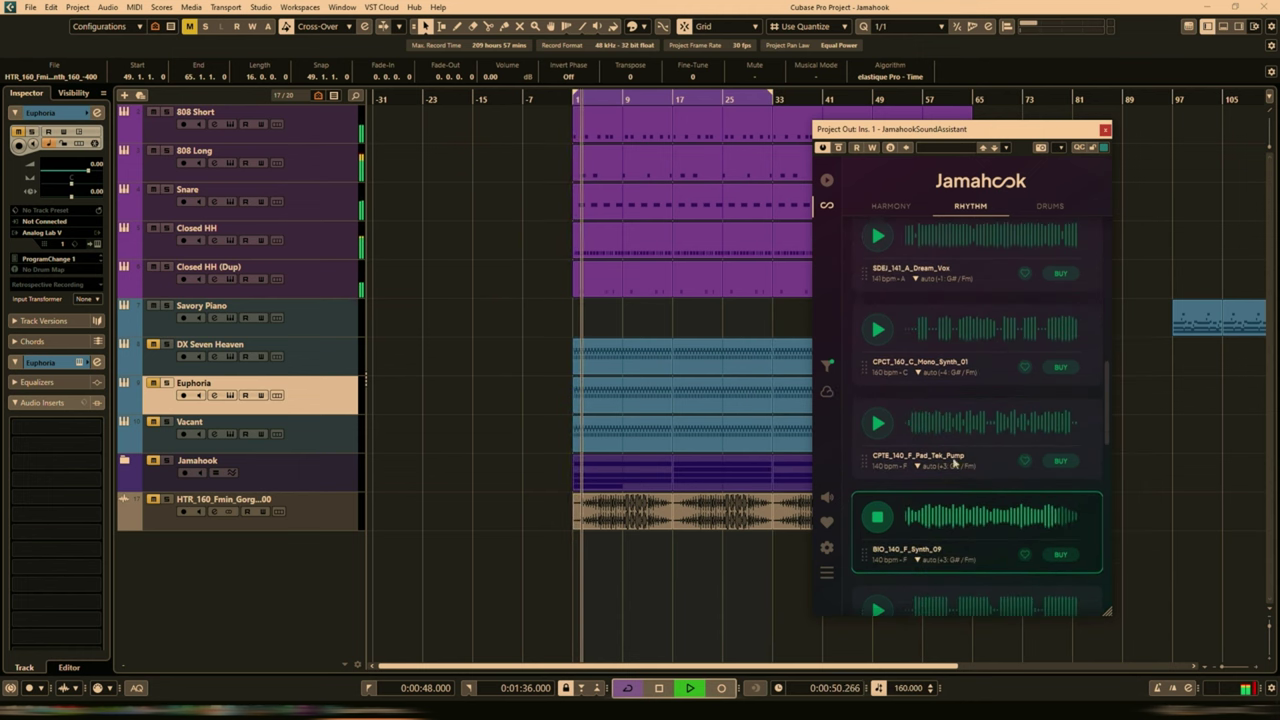
key("space")
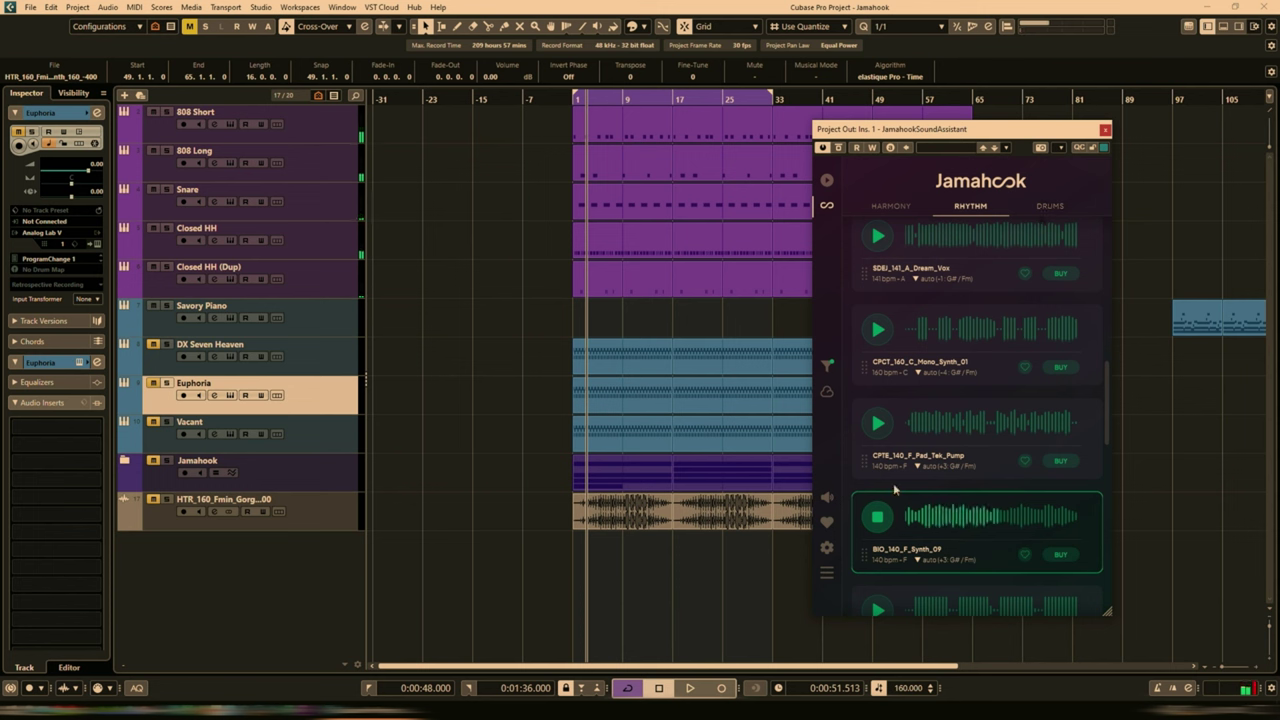
key("space")
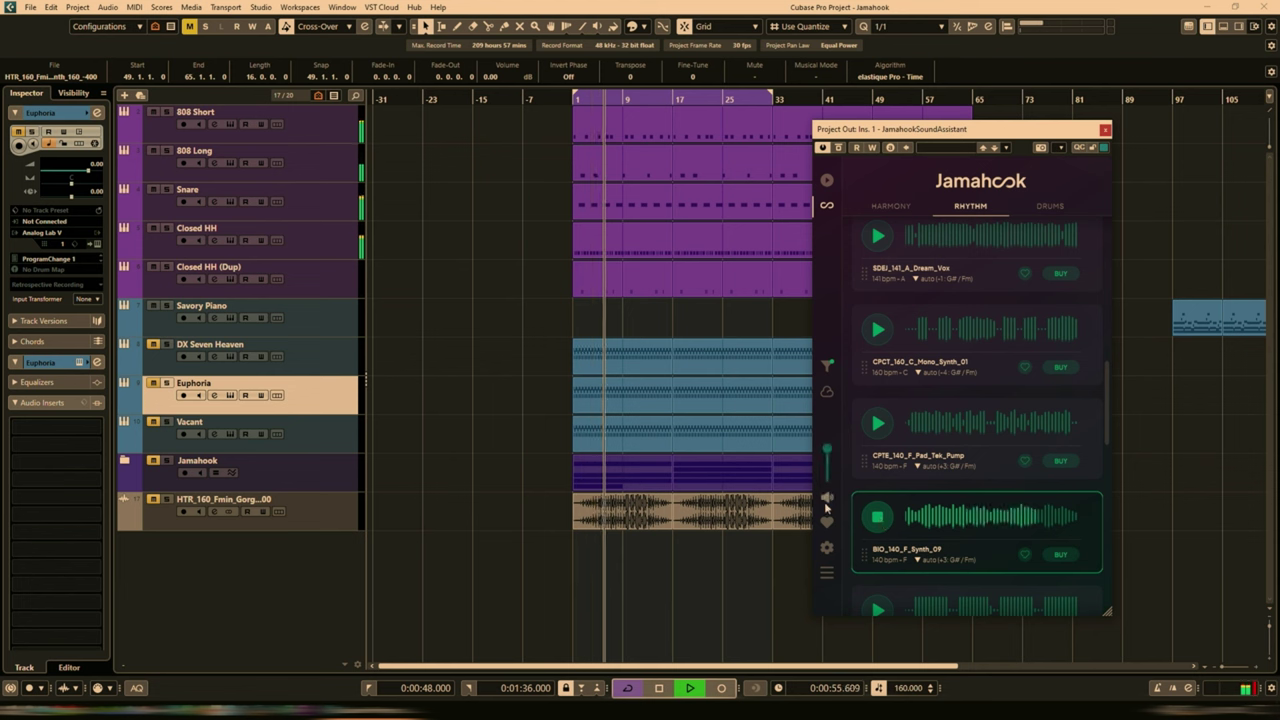
mouse_move(826, 497)
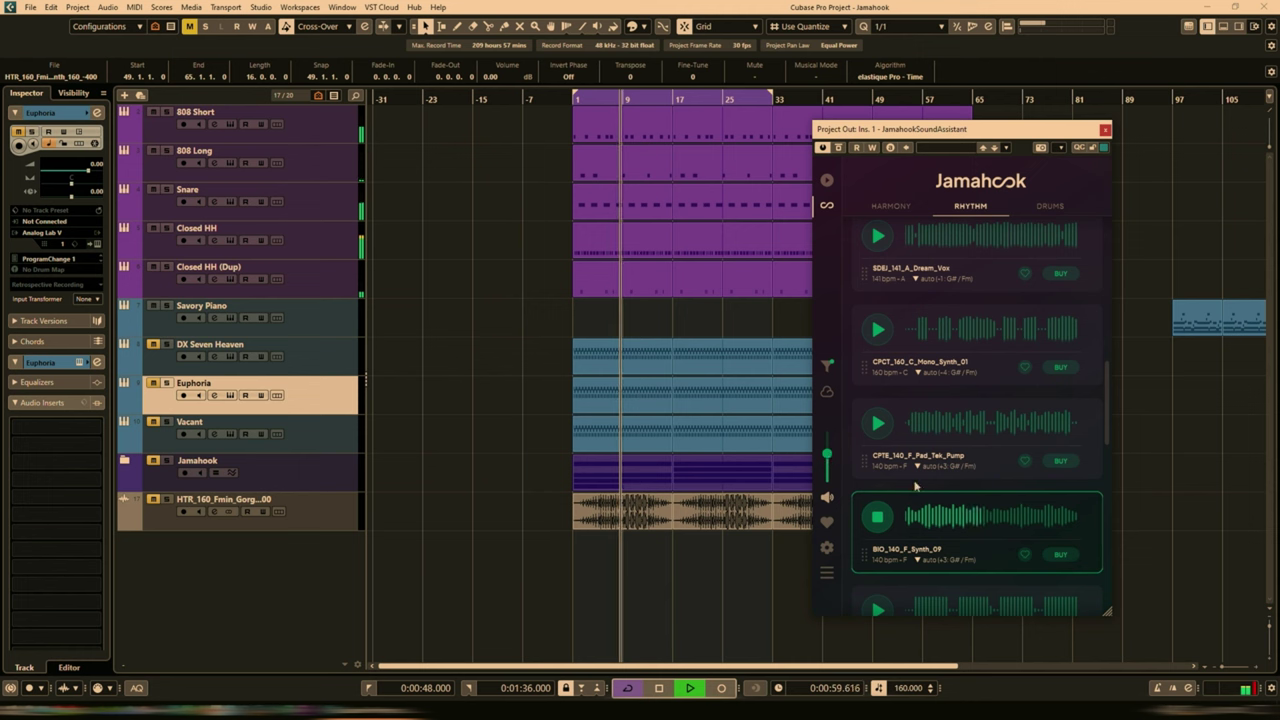
scroll(1020, 469, "down", 1)
left_click(1023, 465)
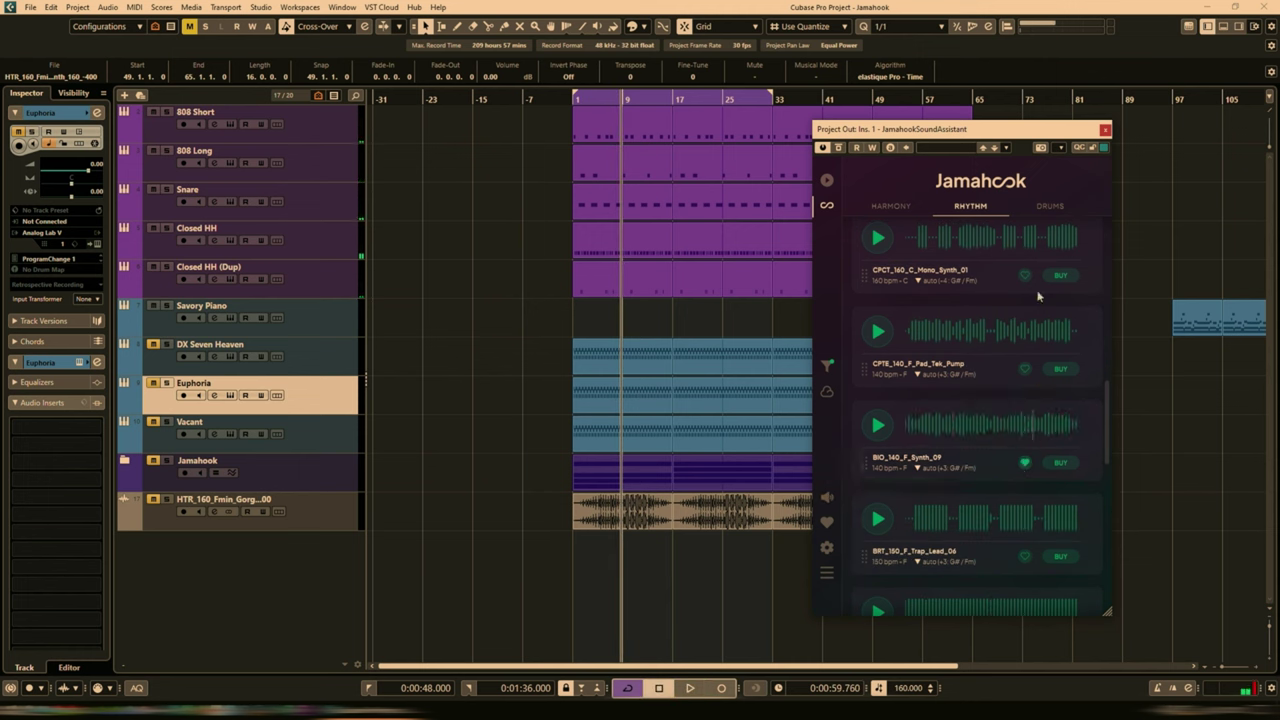
Audition the CPN_140_NUERO_FULL drum match over the beat, then favorite and buy the loop
left_click(1050, 205)
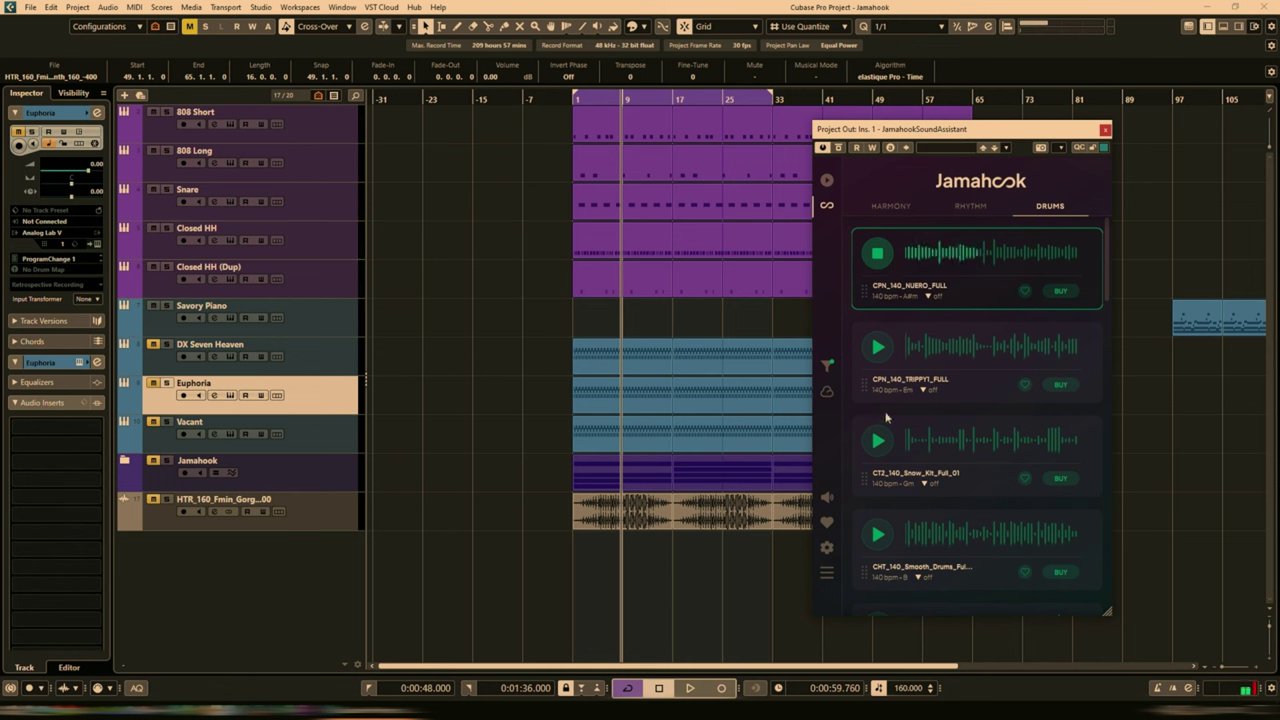
key("space")
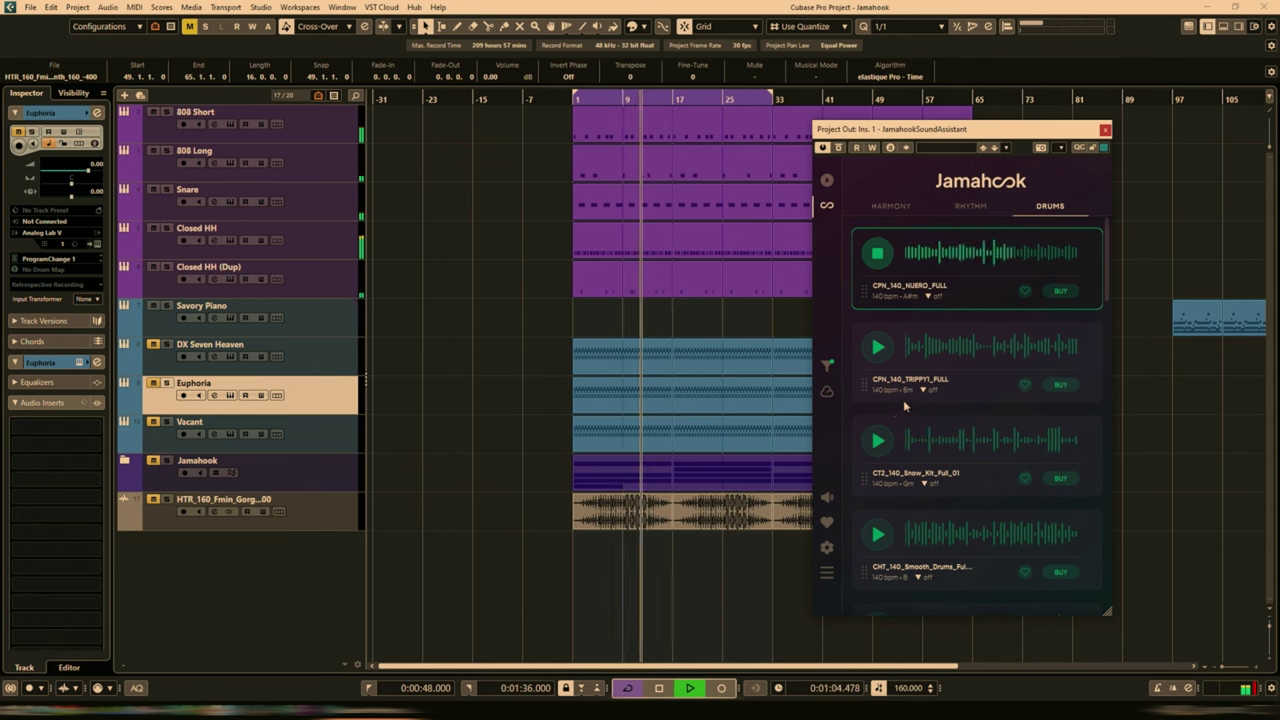
left_click(1025, 292)
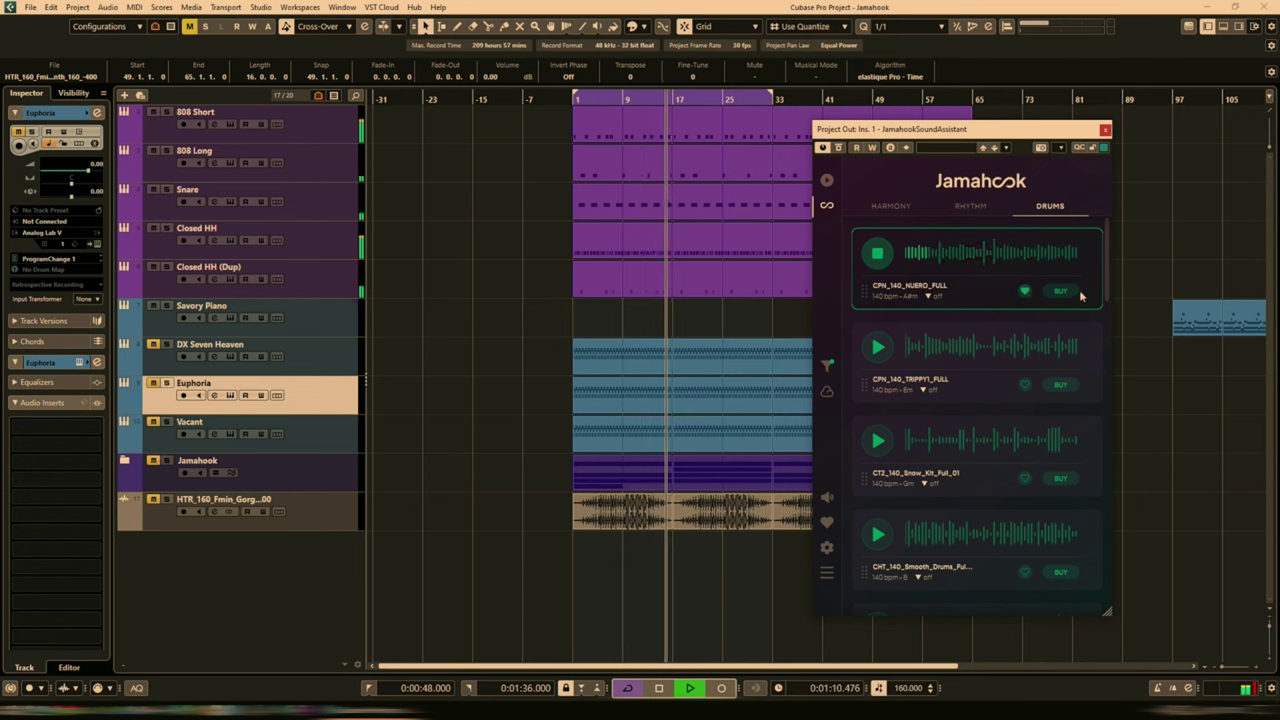
left_click(1062, 291)
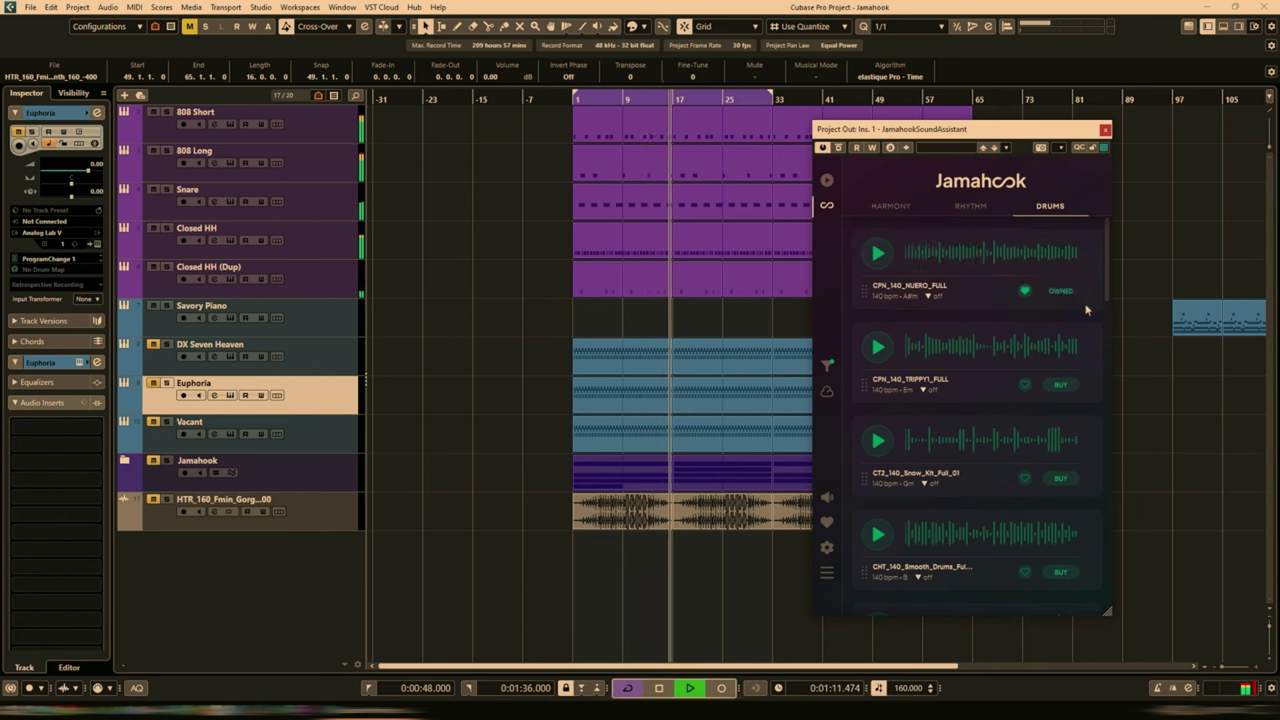
Place the CPN_140_NUERO_FULL loop at bar 1 on a new audio track below the HTR_160 track and set the cycle range to it
left_click(867, 297)
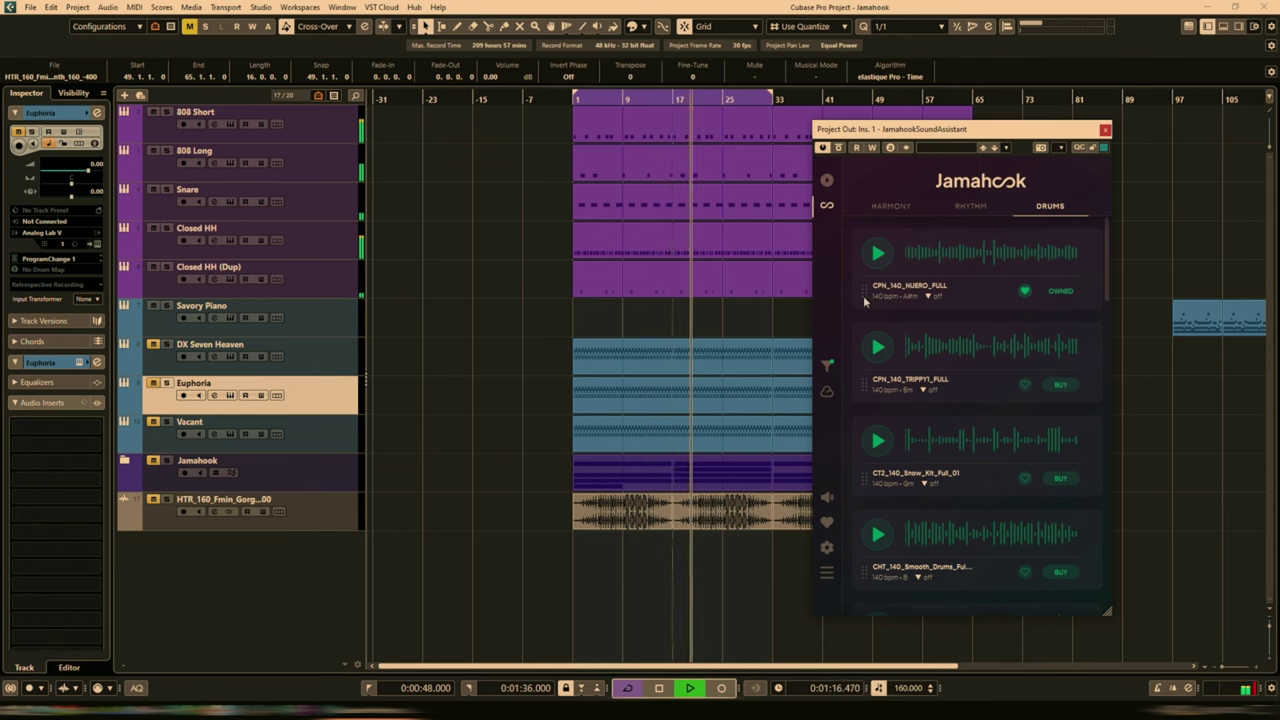
mouse_move(866, 297)
left_mouse_down()
mouse_move(588, 549)
mouse_move(596, 560)
left_mouse_up()
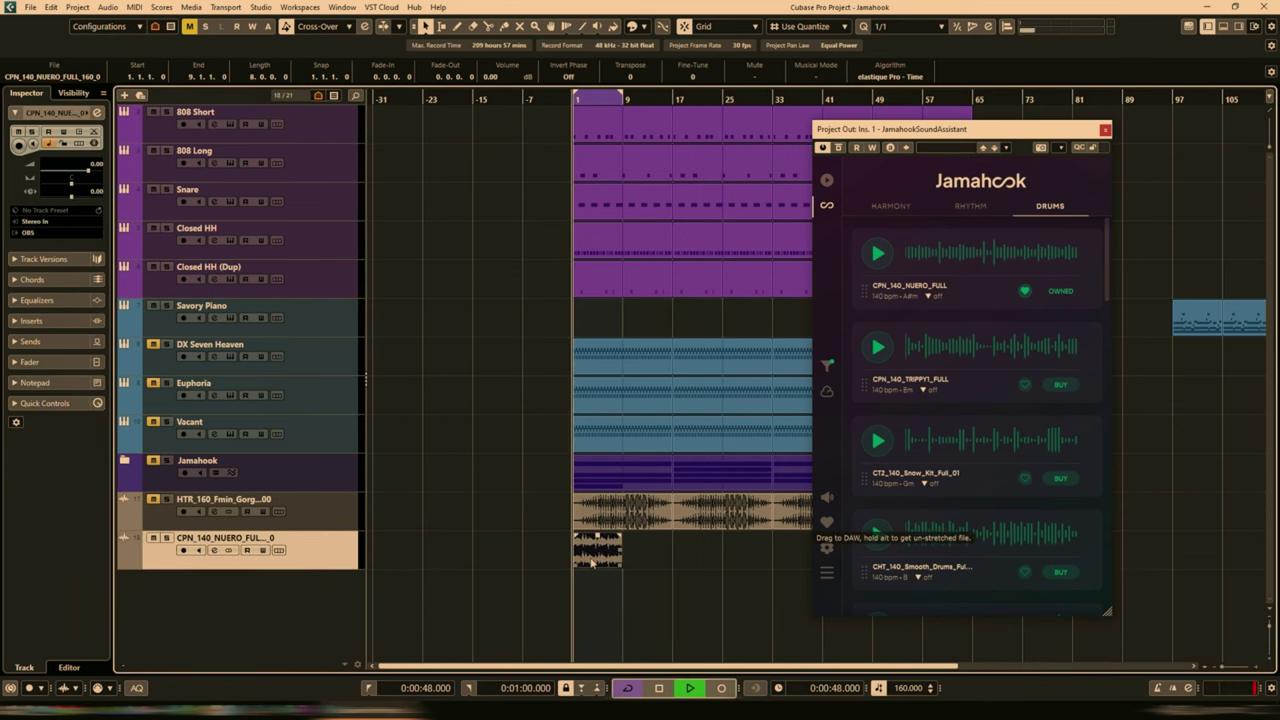
key("p")
left_click(442, 420)
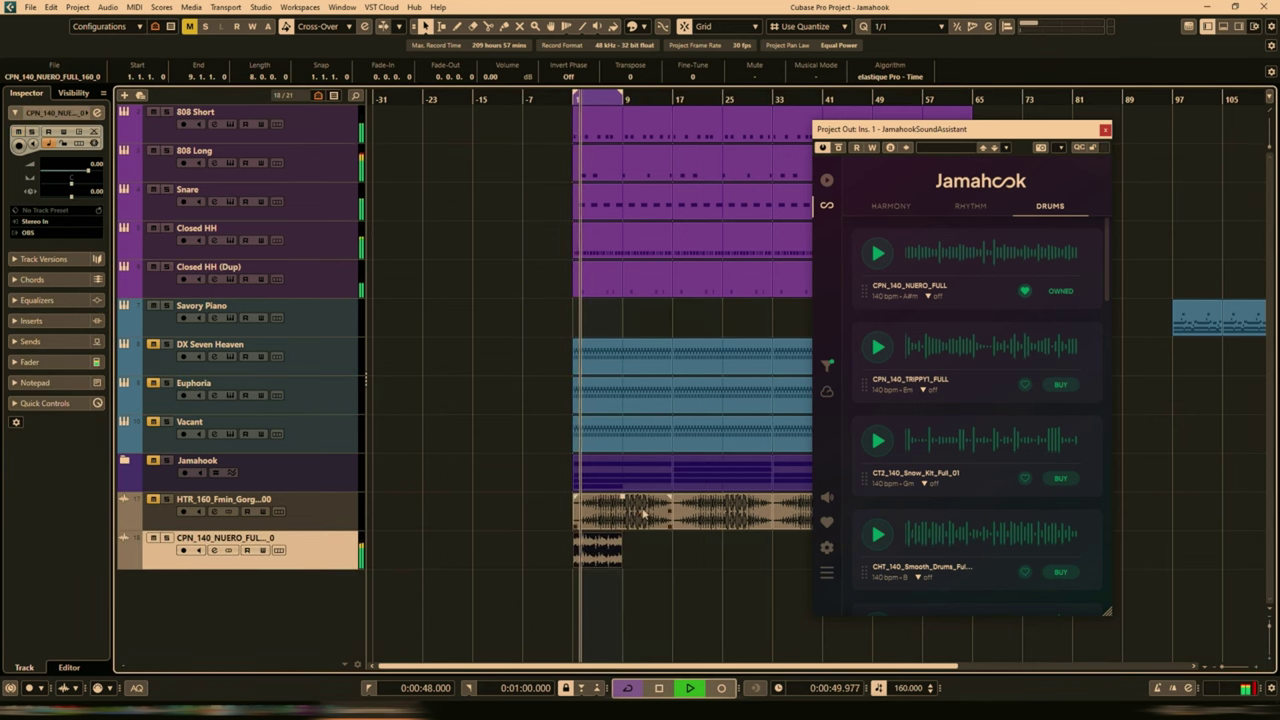
Lower the CPN_140_NUERO_FULL track's volume to -1.53 dB and duplicate its clip repeatedly along the timeline
key("e")
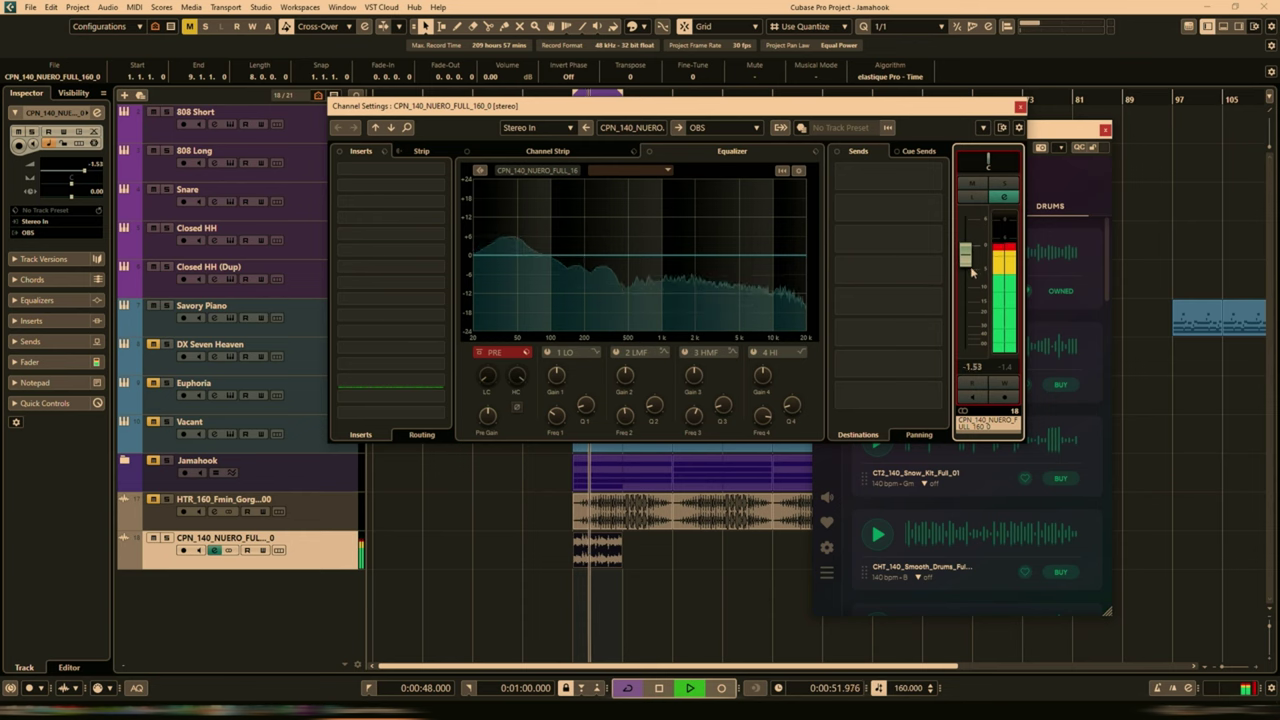
key("e")
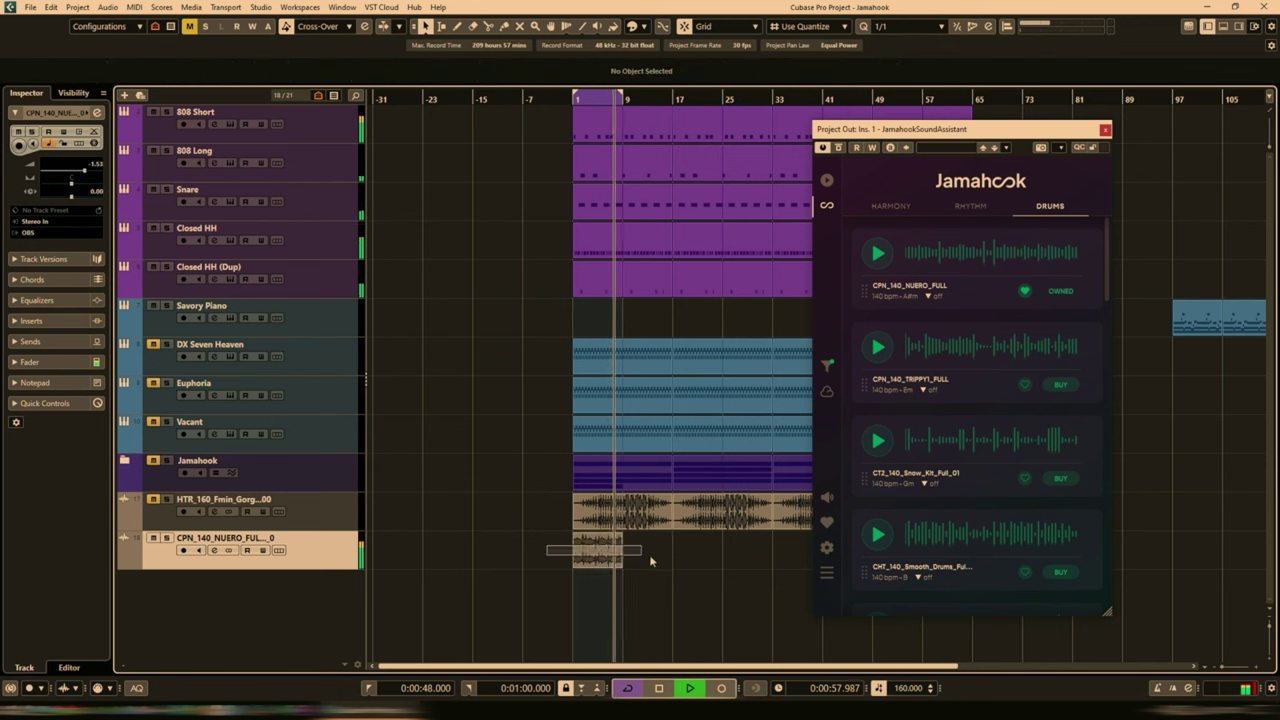
key("ctrl+d")
key("ctrl+d")
key("ctrl+d")
key("ctrl+d")
key("ctrl+d")
key("ctrl+d")
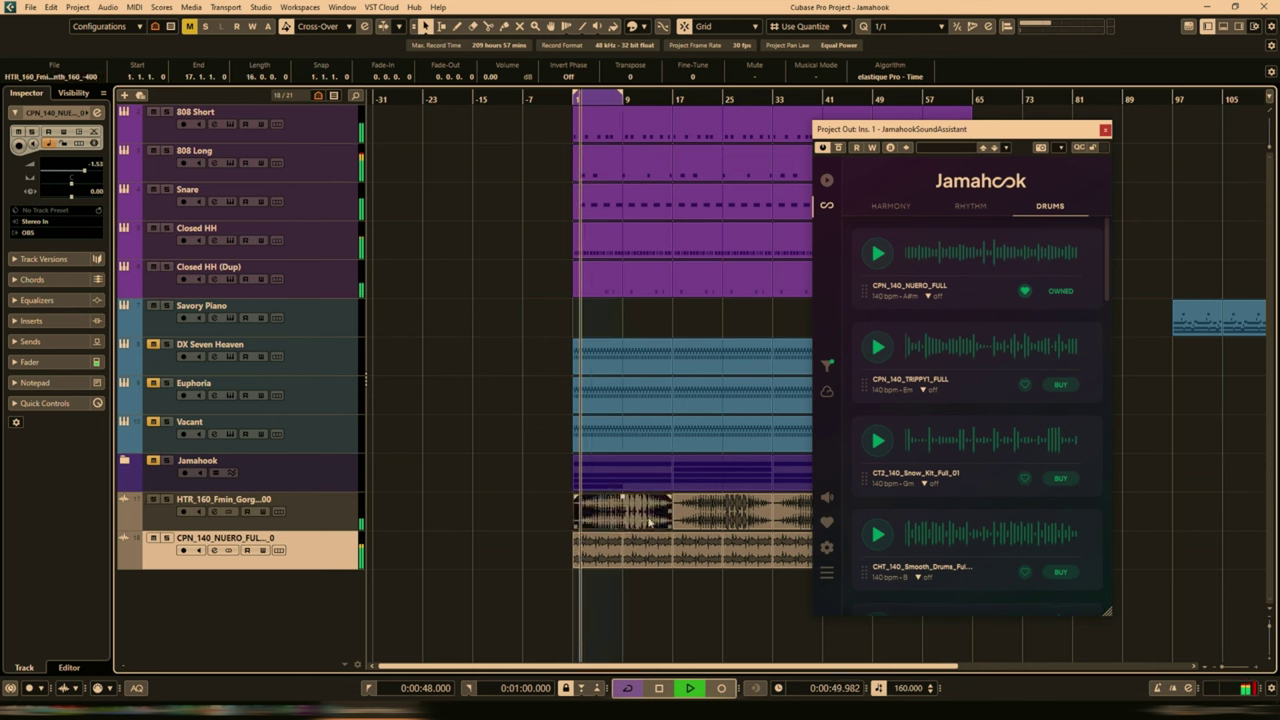
Set the cycle range to the second CPN_140_NUERO_FULL clip, bars 9 to 17, and listen to that section
left_click(651, 560)
key("p")
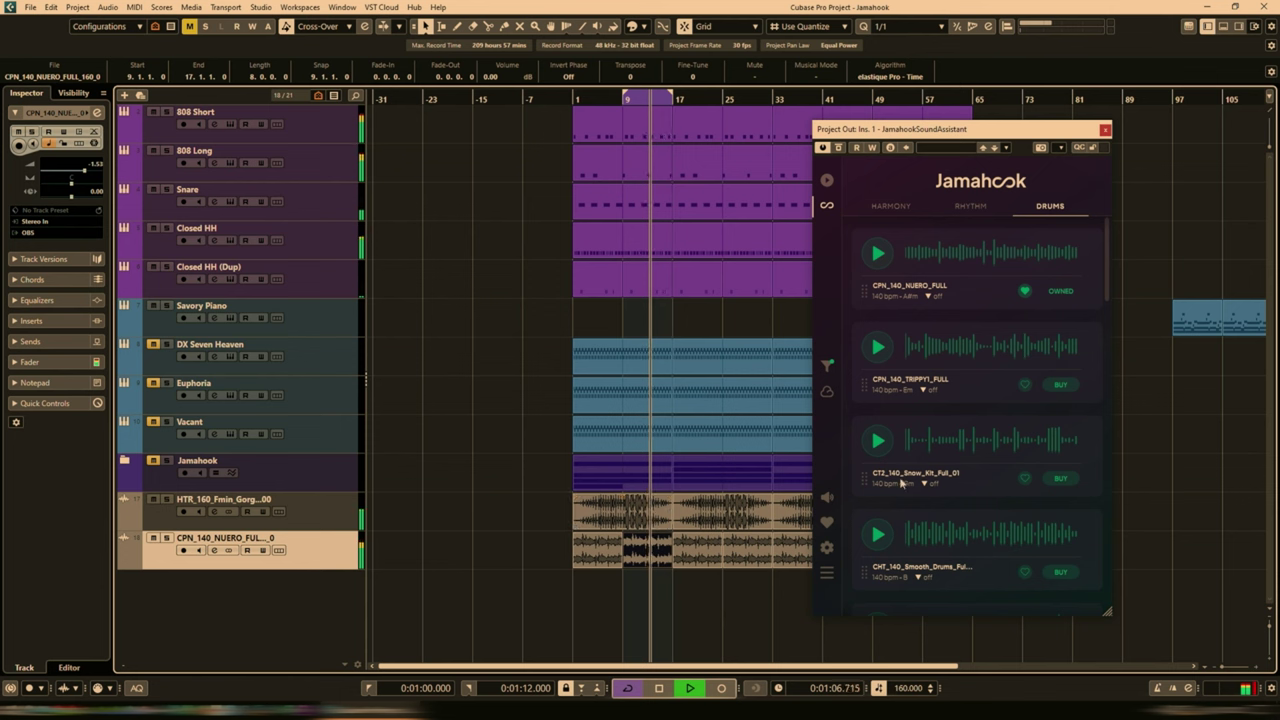
key("space")
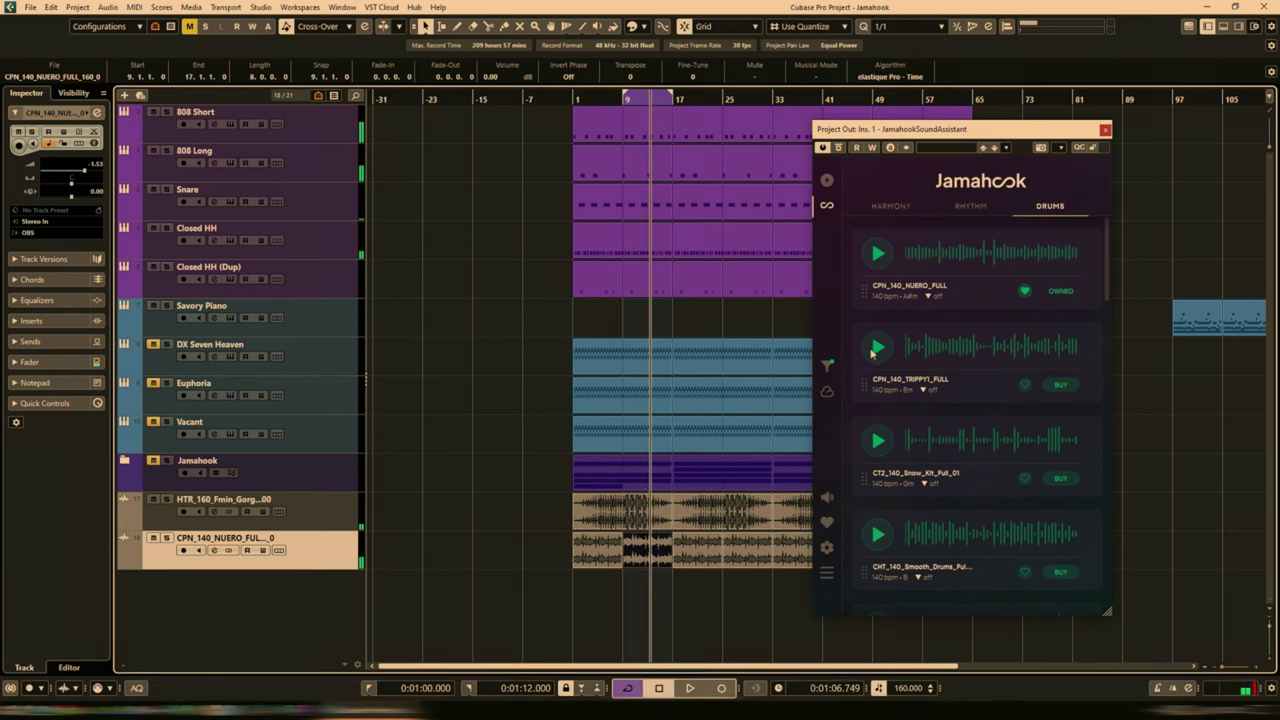
Audition the CPN_140_TRIPPY1_FULL drum loop over the beat and mark it as a favorite
left_click(874, 348)
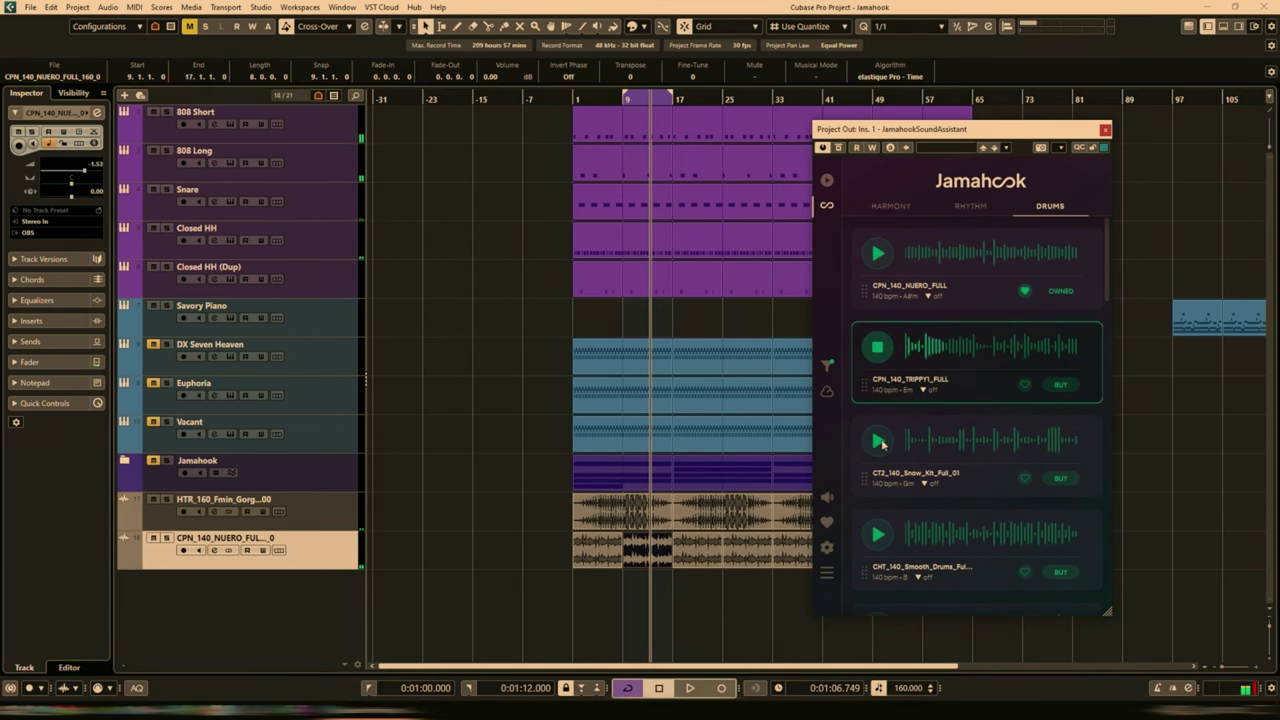
key("space")
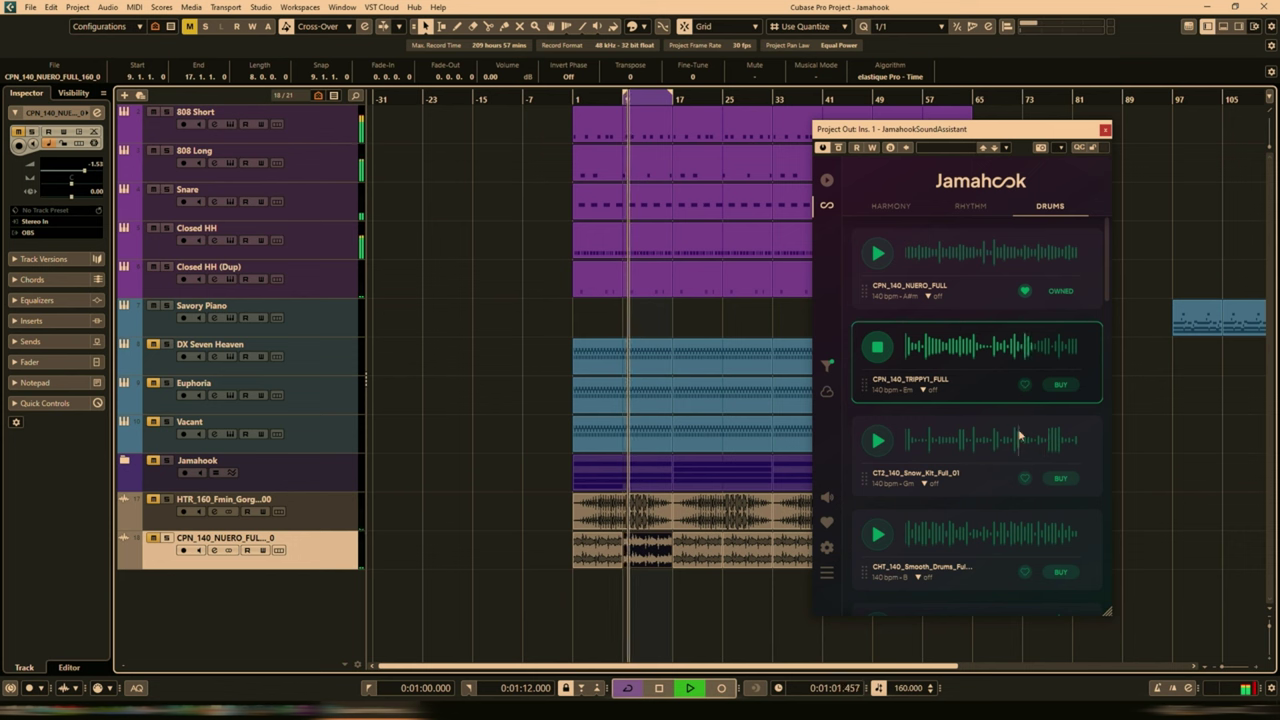
left_click(1025, 387)
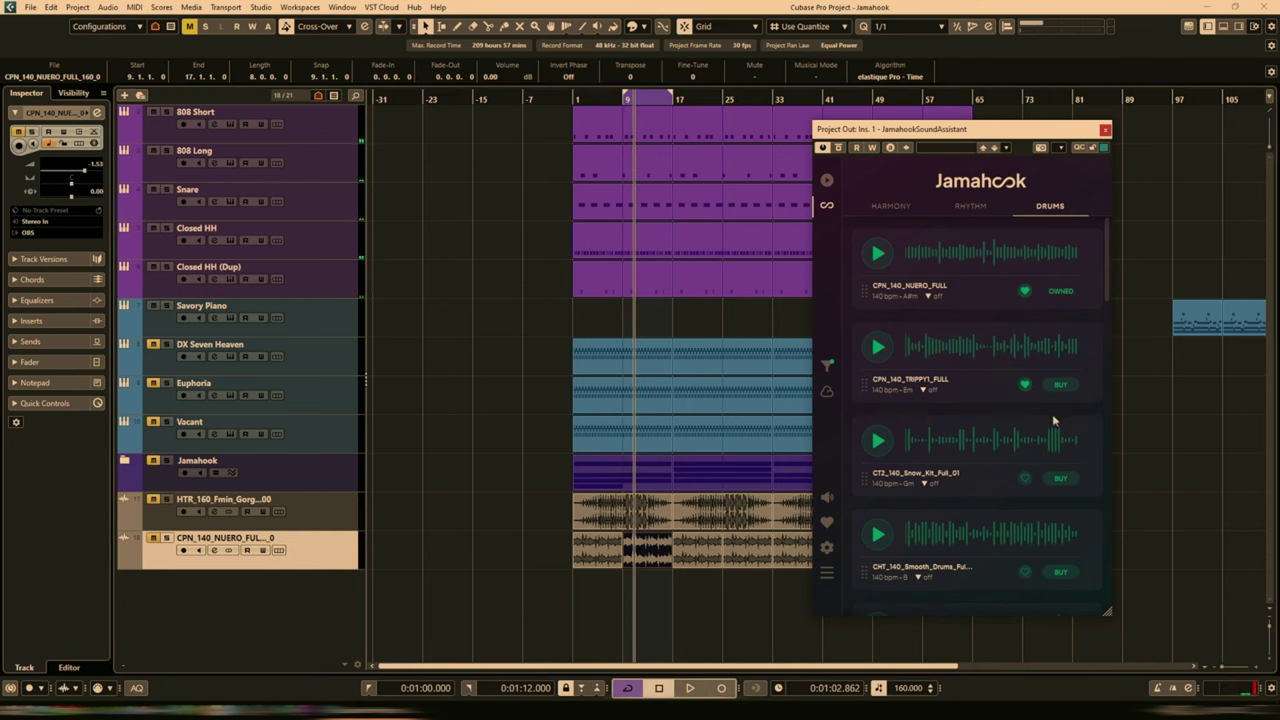
Audition the CT2_140_Snow_Kit_Full_01 drum loop over the beat and preview the CHT_140_Smooth_Drums loop
key("space")
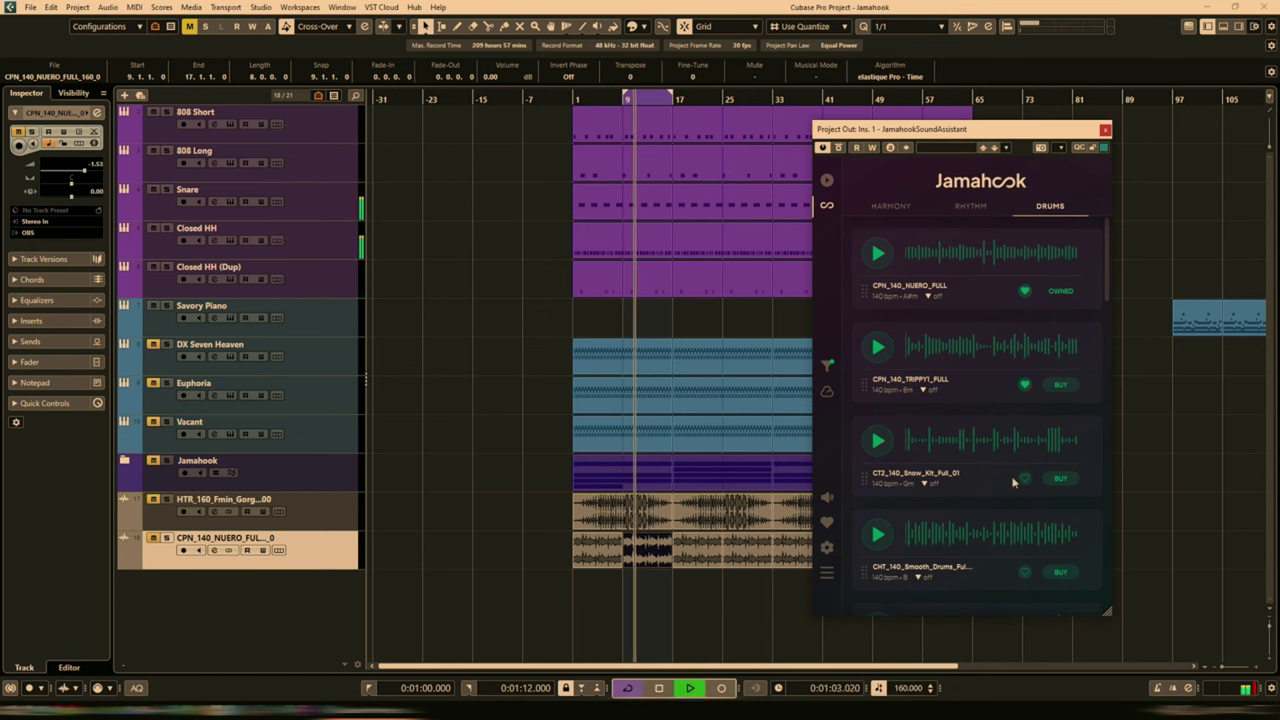
left_click(878, 441)
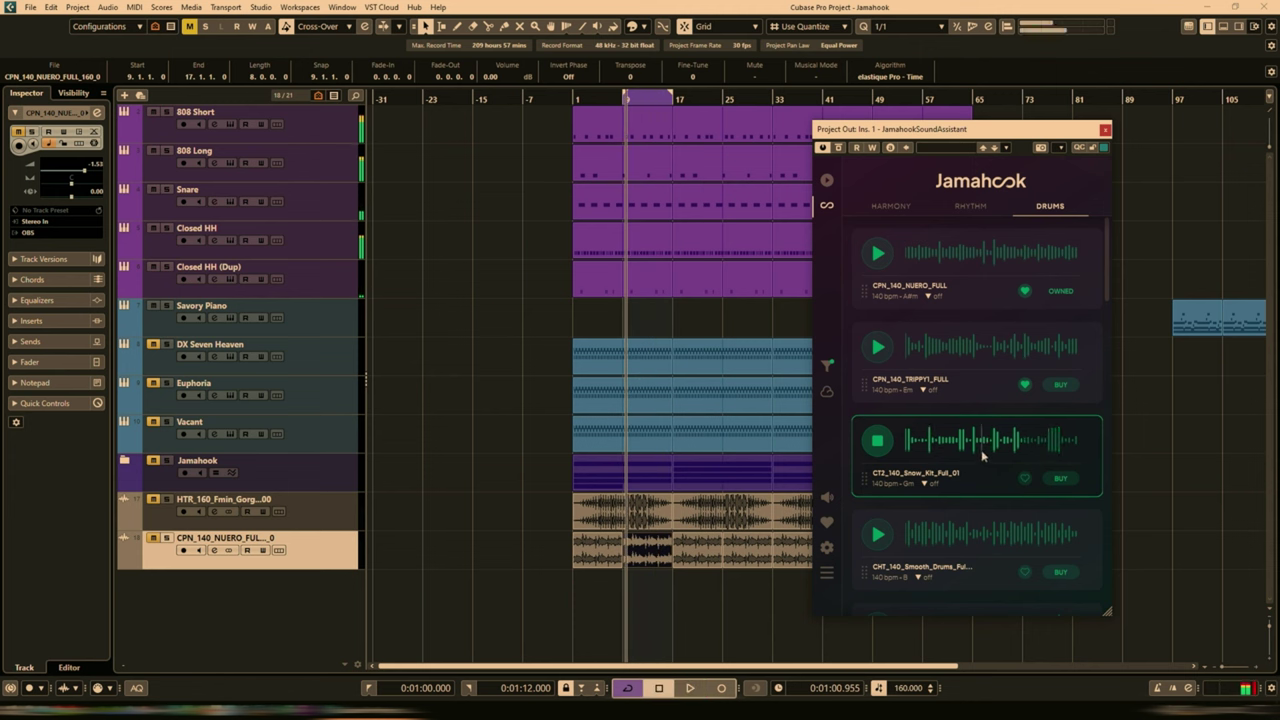
scroll(960, 455, "down", 1)
left_click(879, 473)
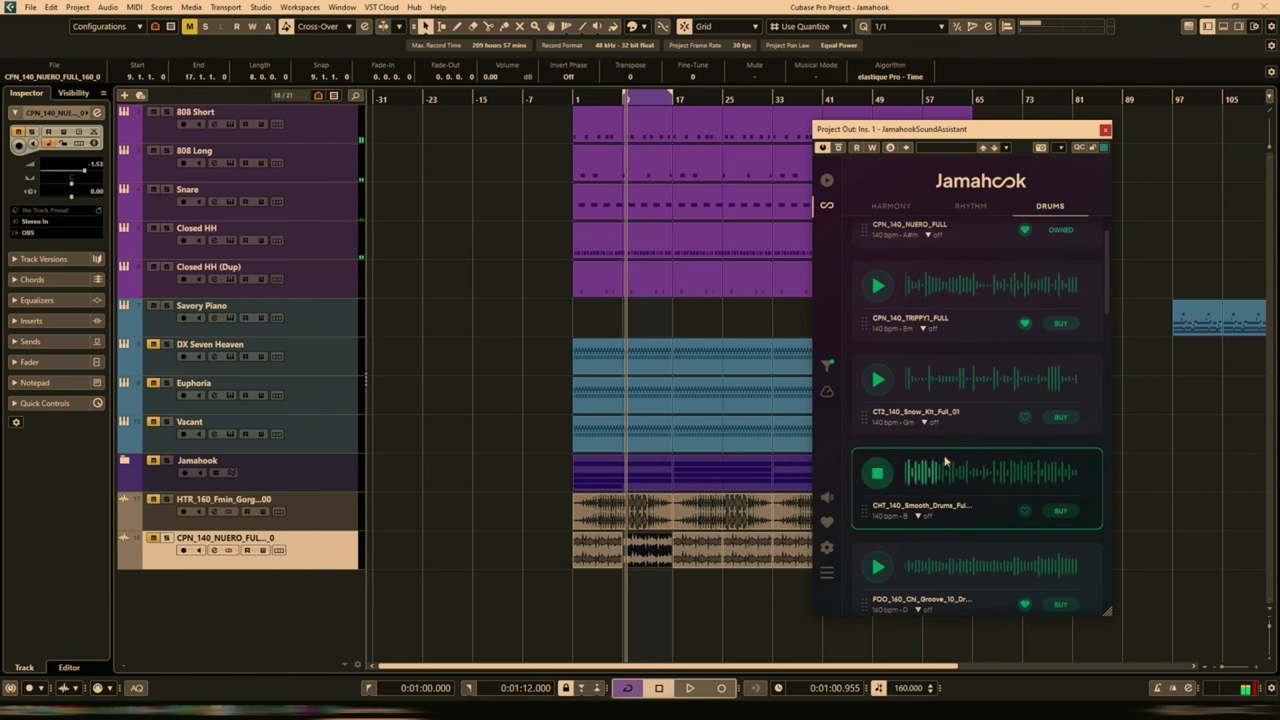
scroll(958, 452, "down", 1)
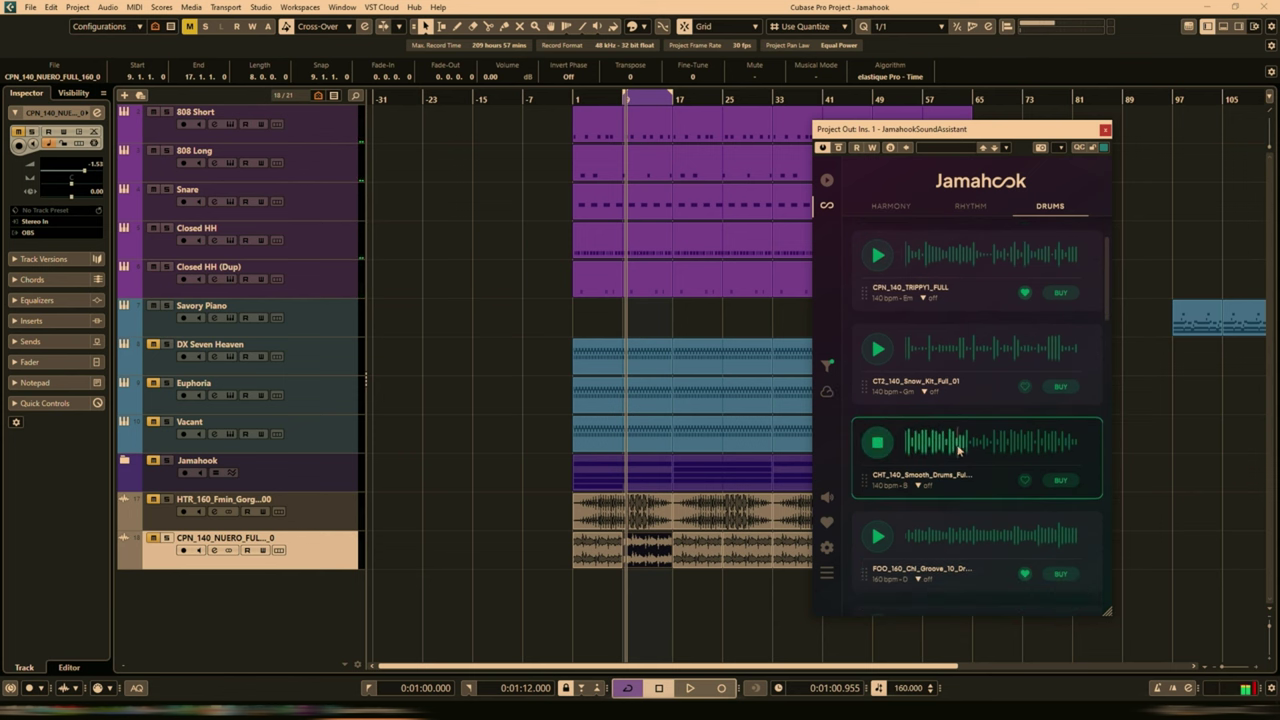
Preview the favorited FOO_160_Chi_Groove_10 and FOO_160_Chi_Groove_14 drum loops
left_click(877, 536)
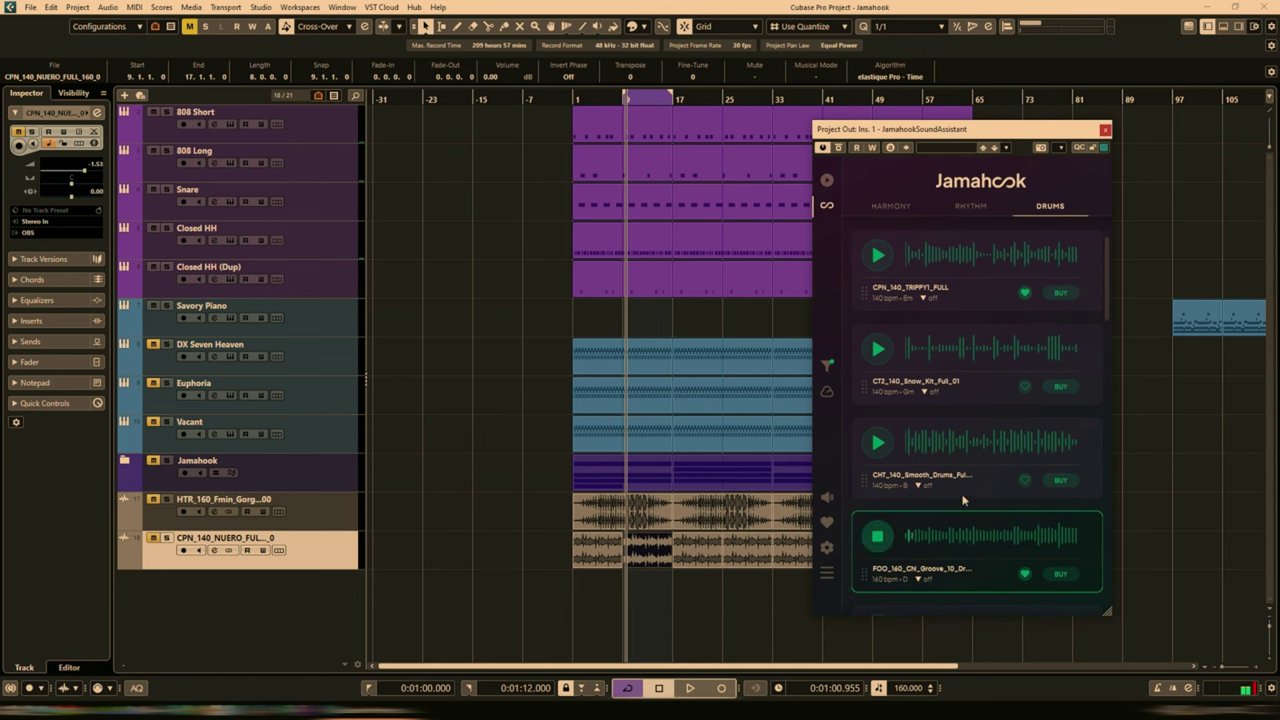
scroll(964, 498, "down", 1)
scroll(935, 490, "down", 1)
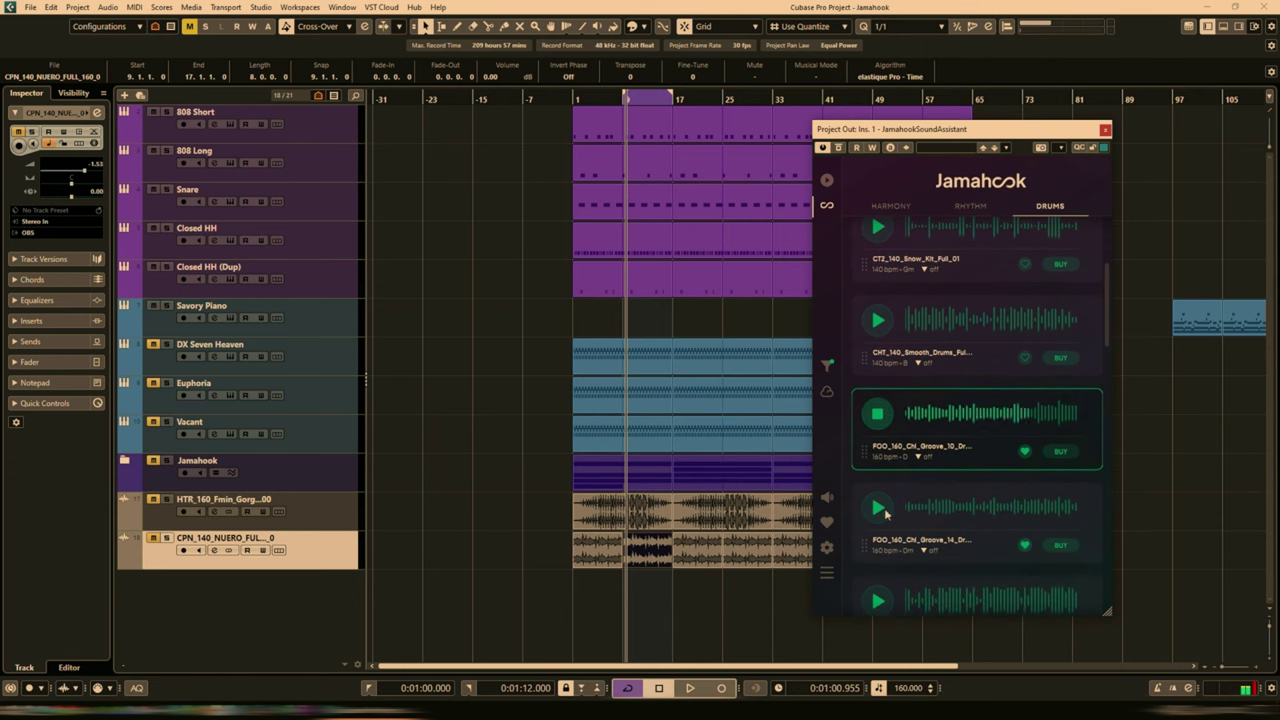
left_click(884, 508)
scroll(957, 465, "down", 1)
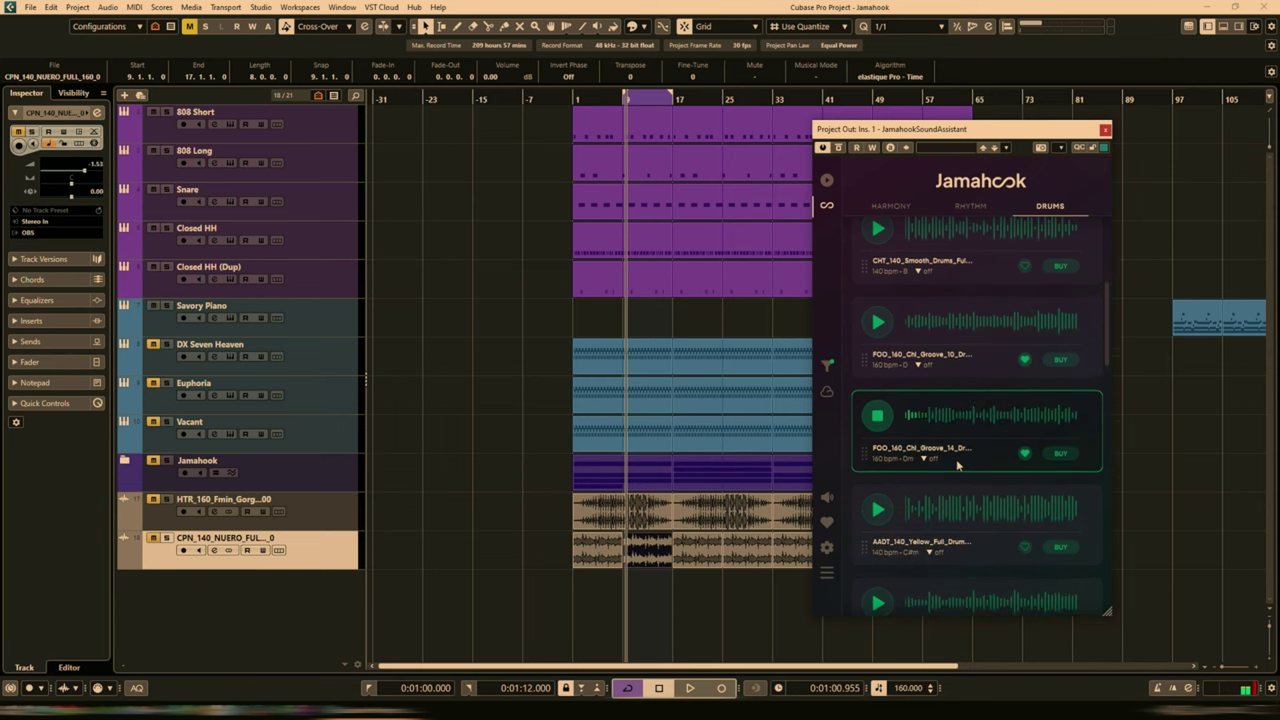
scroll(957, 465, "down", 1)
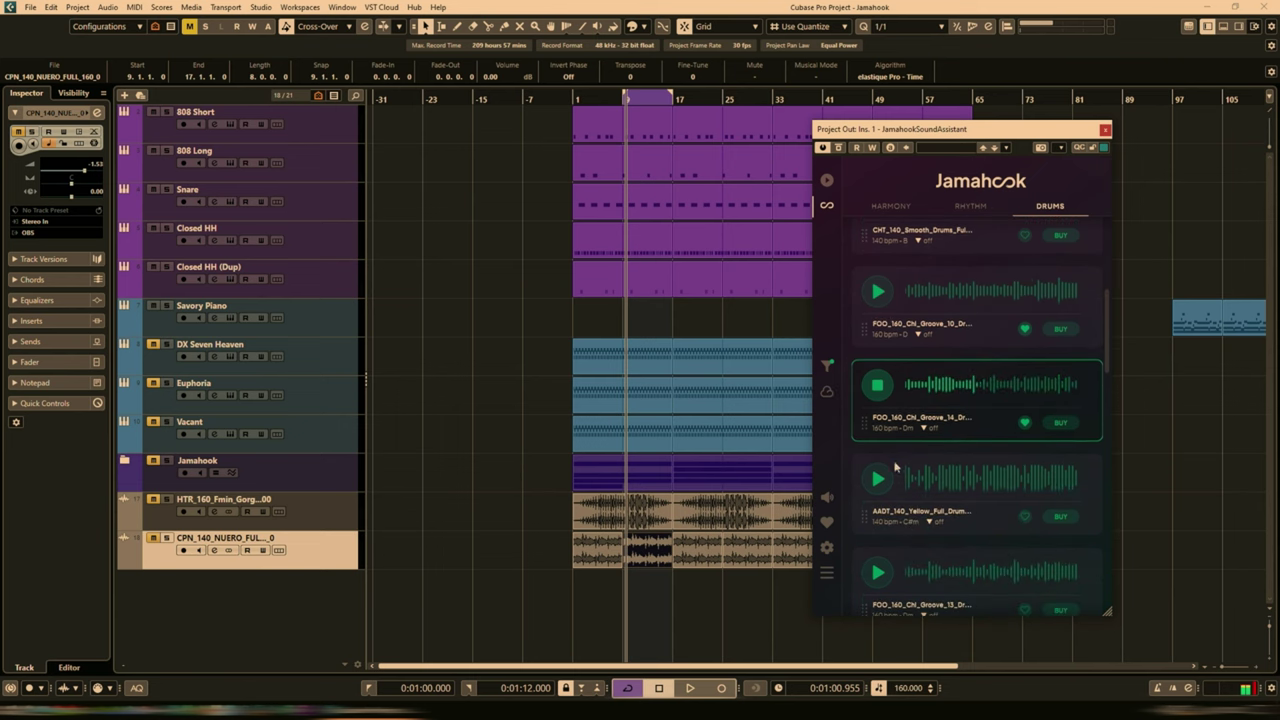
Audition the AADT_140_Yellow_Full_Drum and FOO_160_Chi_Groove_13 loops over the beat and mark the AADT_140_Yellow loop as a favorite
left_click(879, 480)
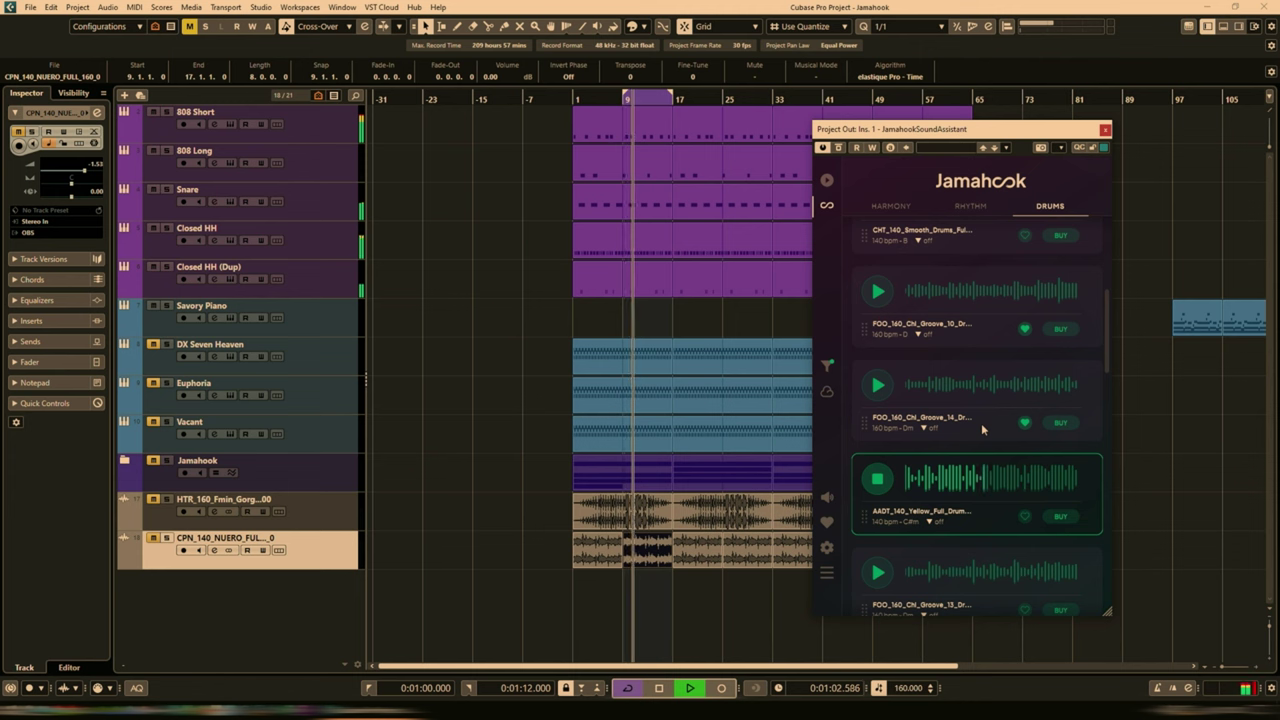
scroll(985, 425, "down", 2)
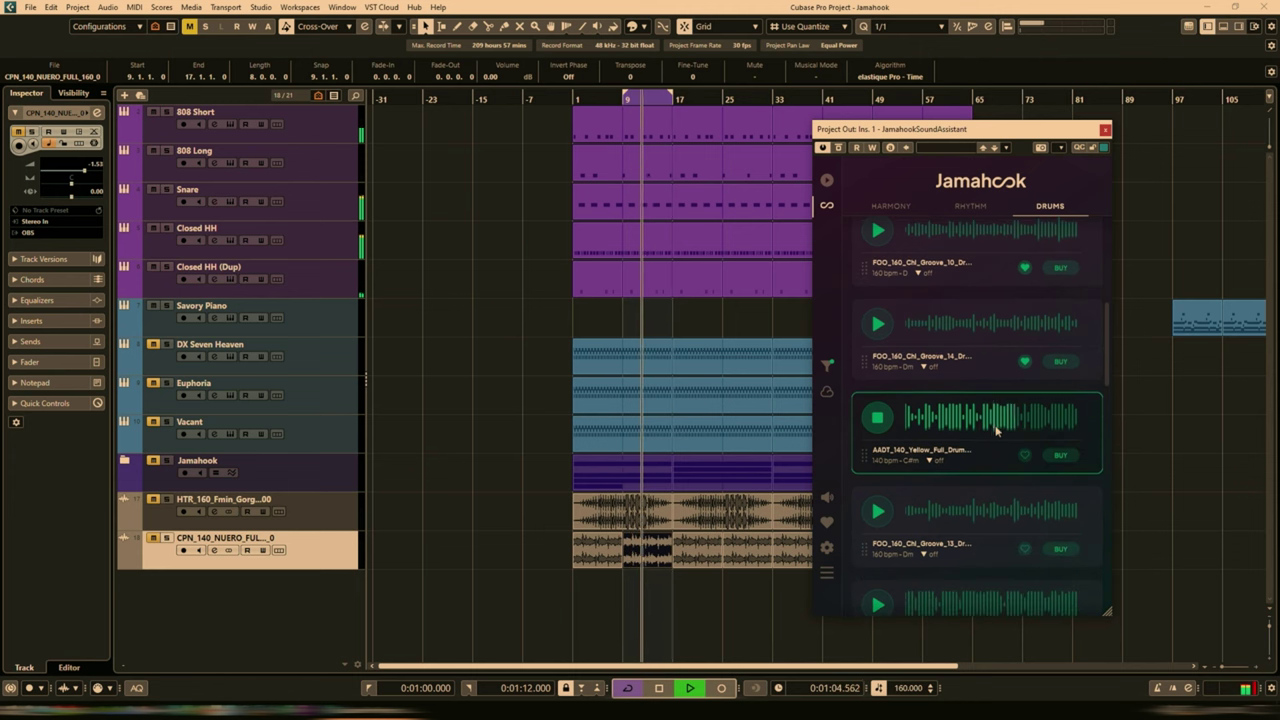
scroll(997, 430, "down", 1)
left_click(969, 484)
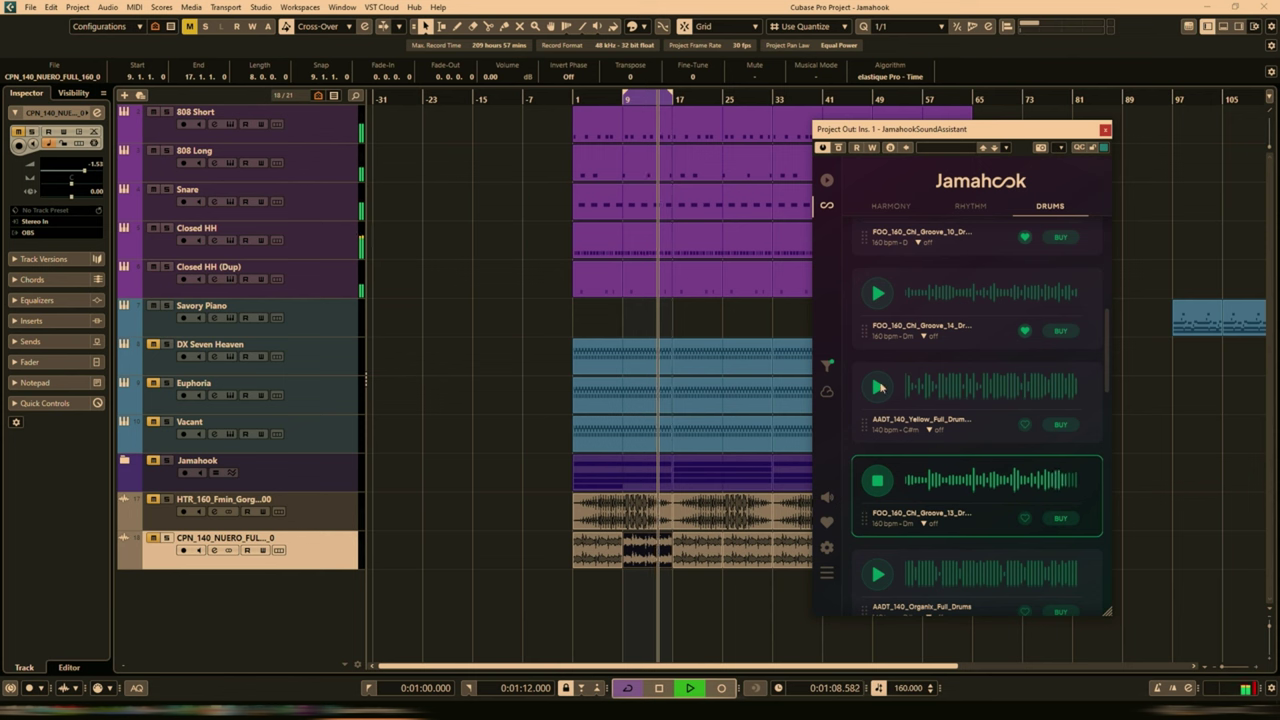
left_click(878, 387)
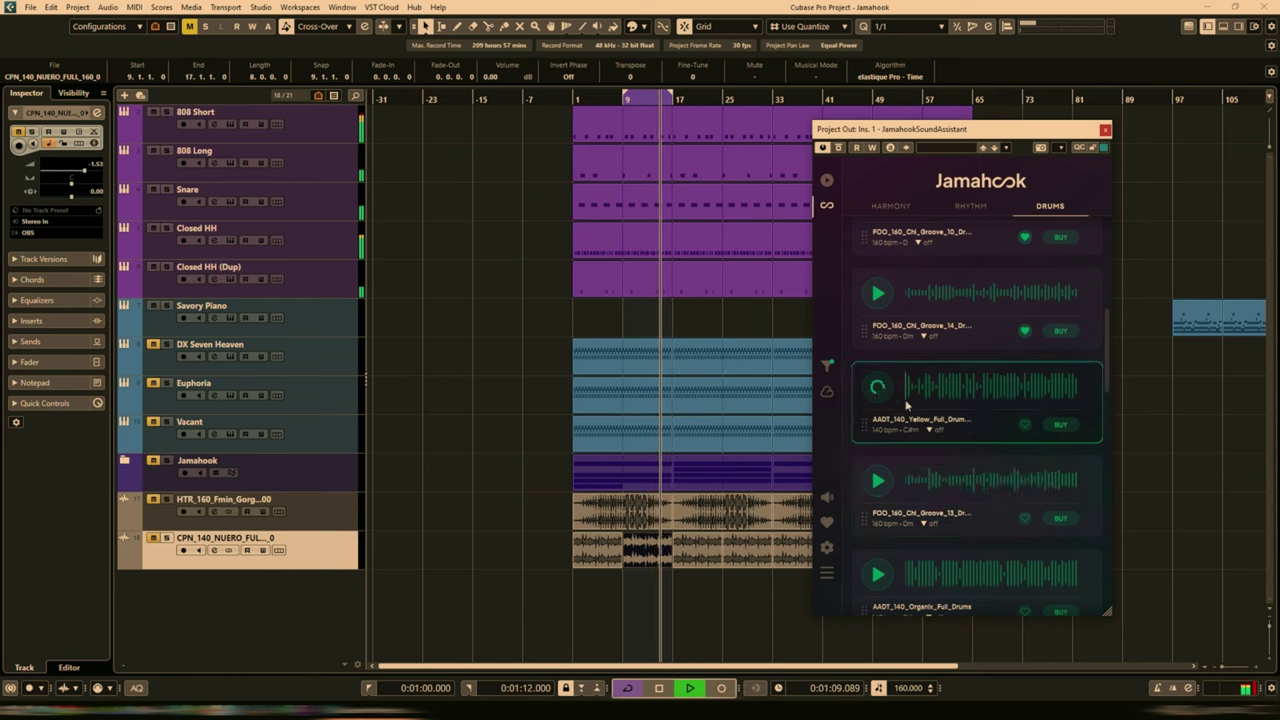
left_click(1024, 424)
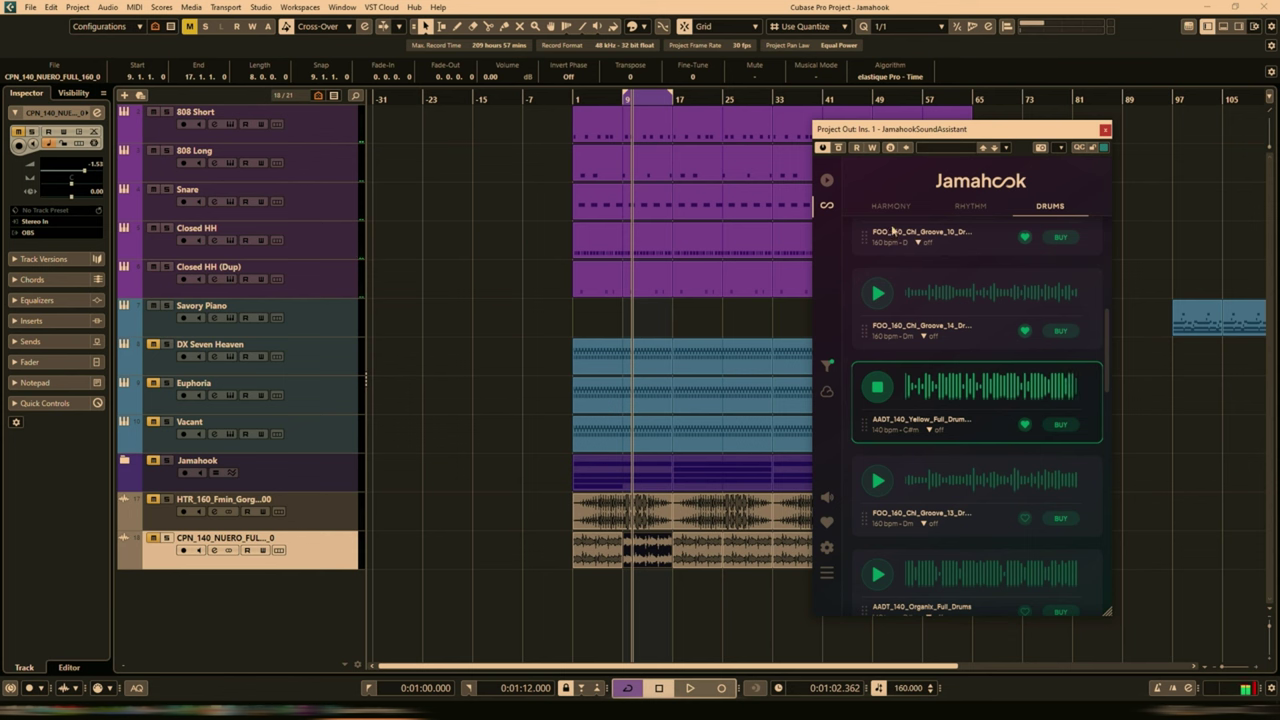
Filter the loop matches by the Glitched instrument category
left_click(827, 366)
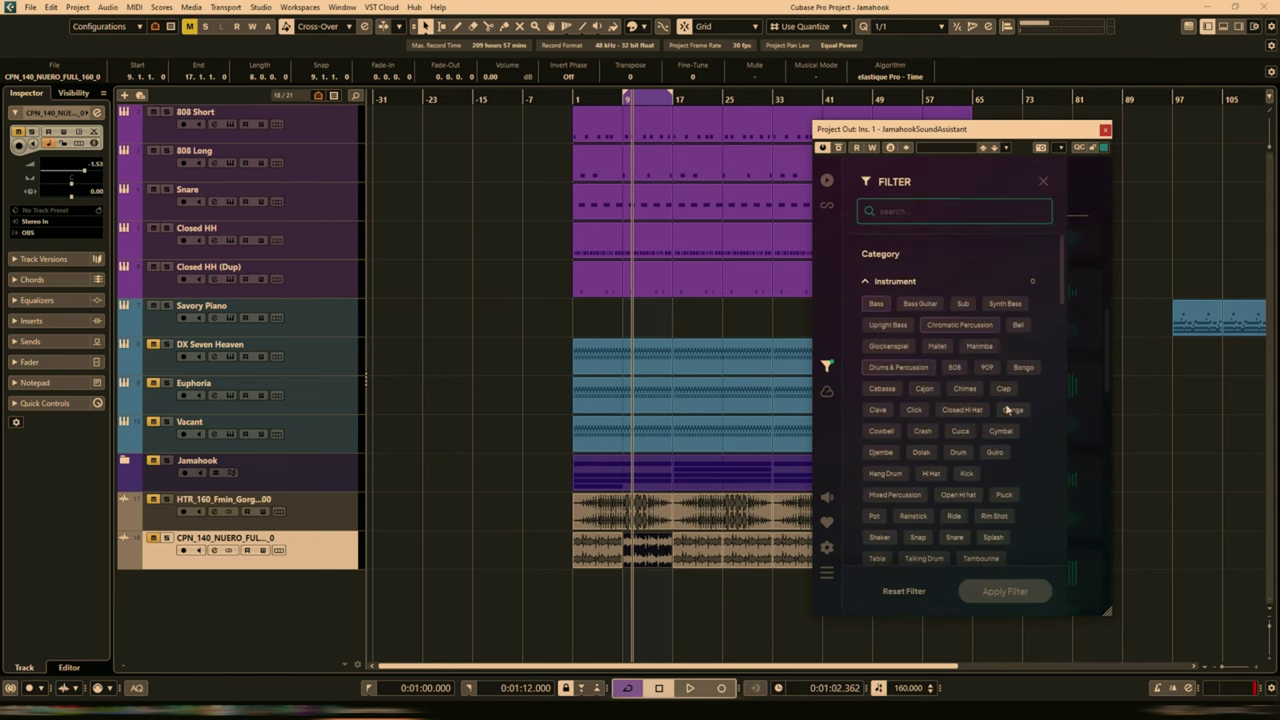
scroll(1012, 410, "down", 3)
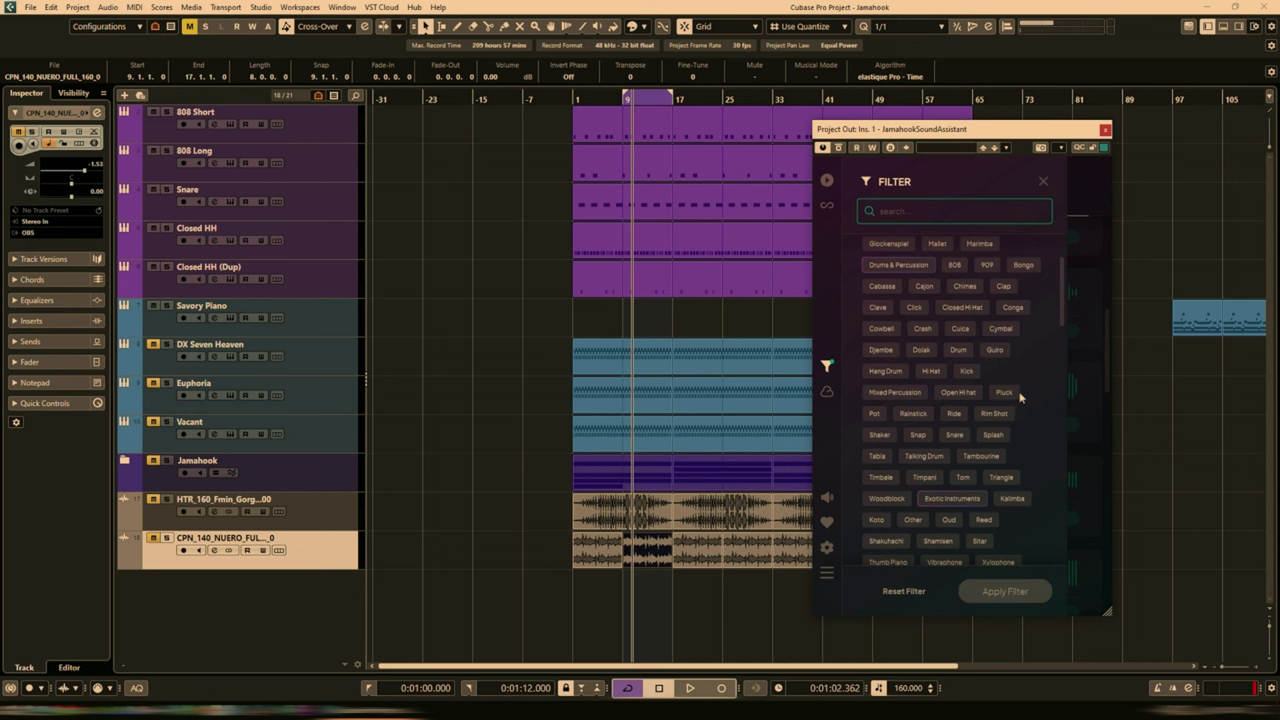
scroll(1021, 396, "down", 3)
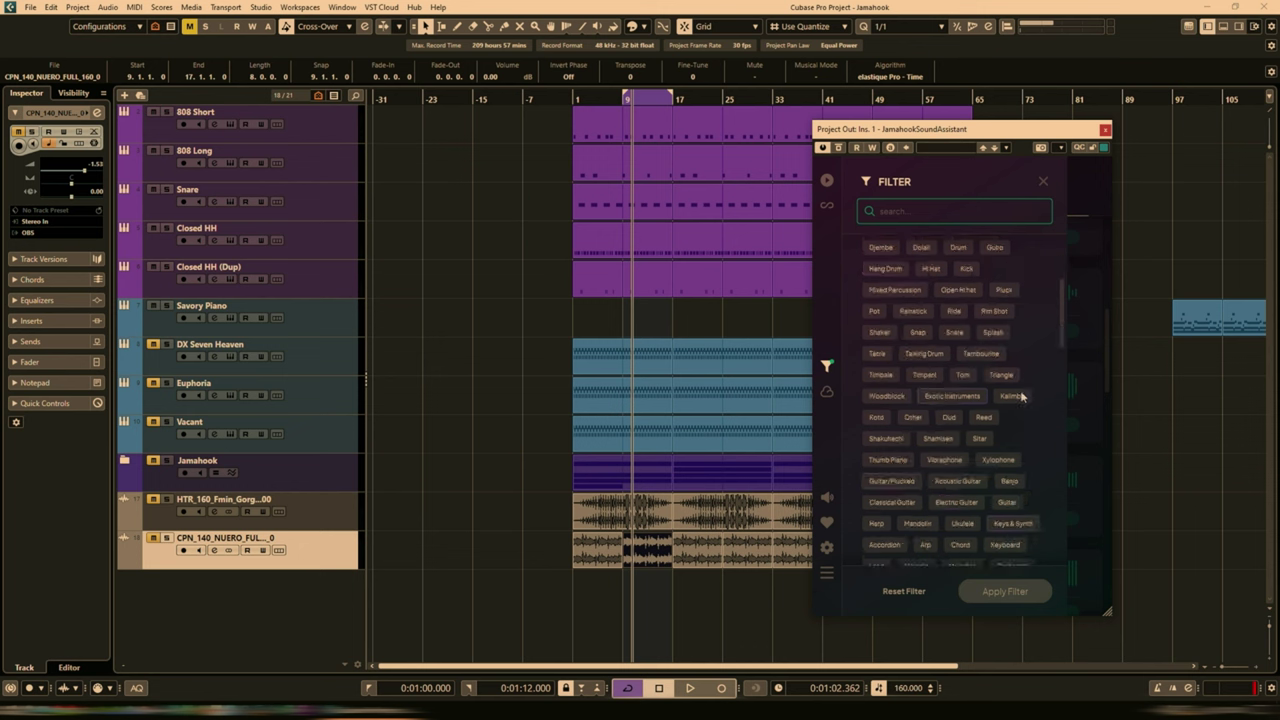
scroll(1021, 396, "down", 3)
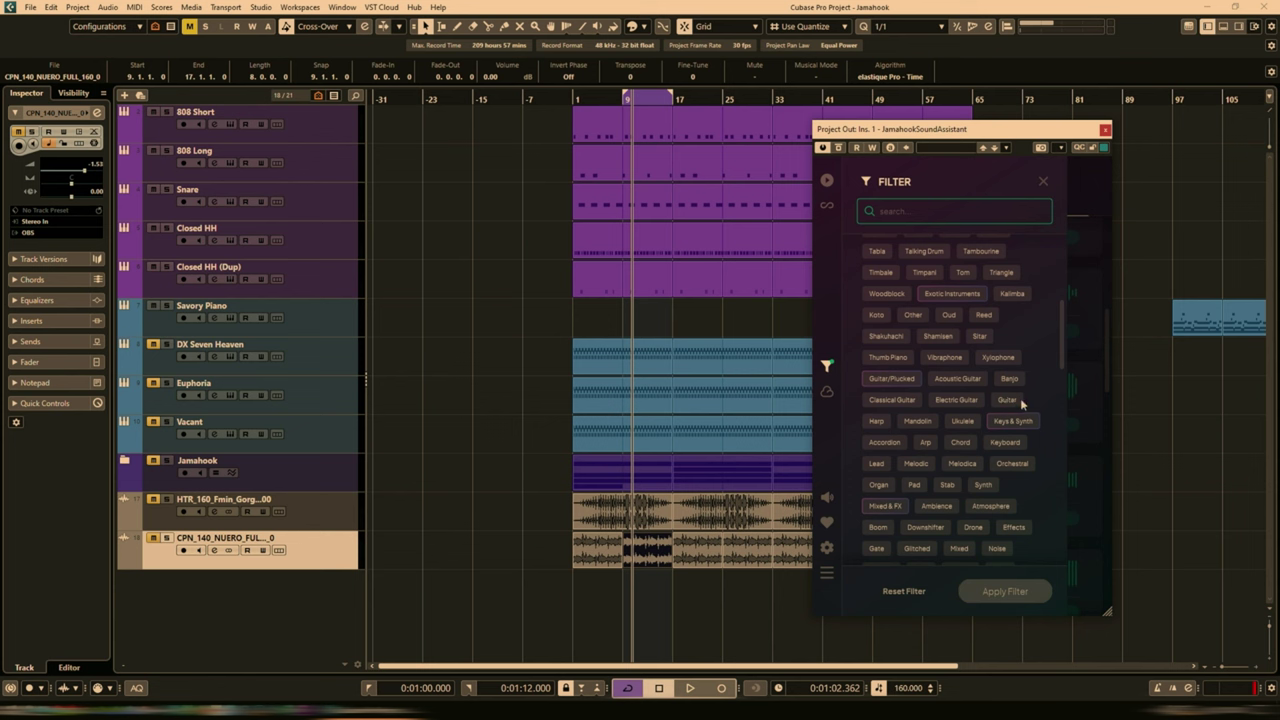
scroll(1021, 402, "down", 3)
left_click(936, 403)
scroll(953, 459, "down", 5)
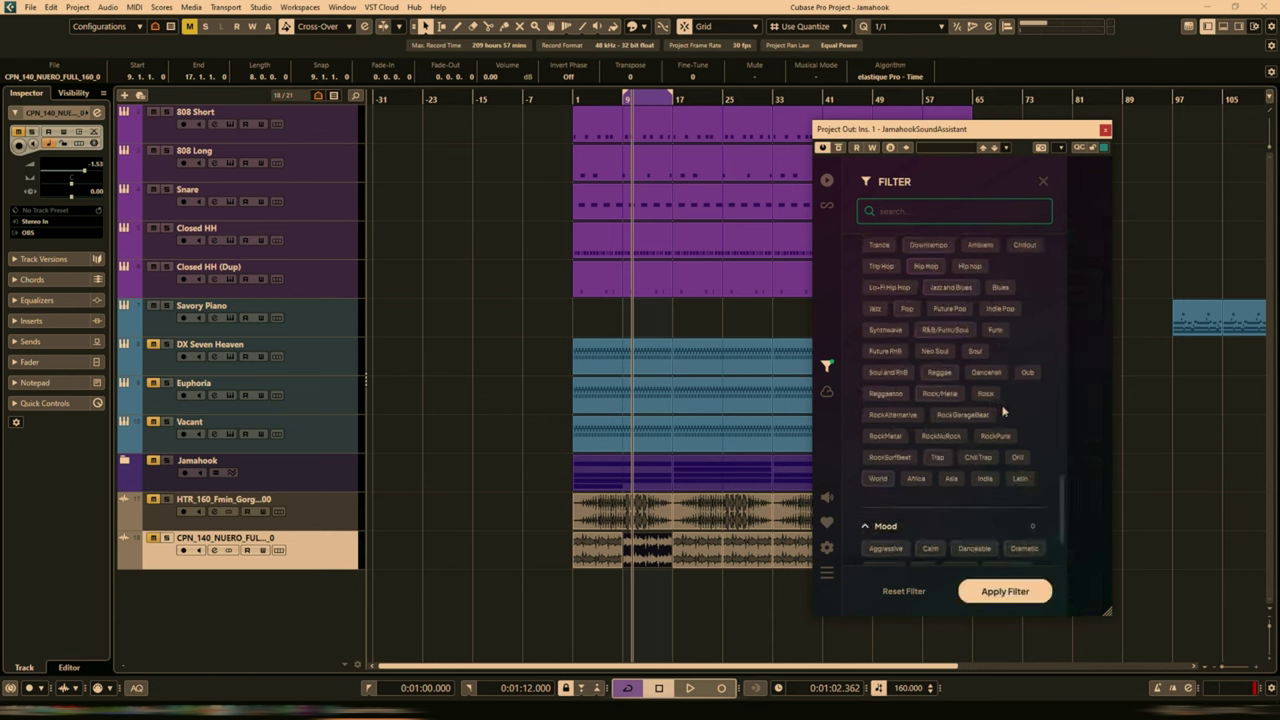
scroll(997, 351, "down", 5)
scroll(997, 351, "up", 2)
scroll(997, 351, "down", 2)
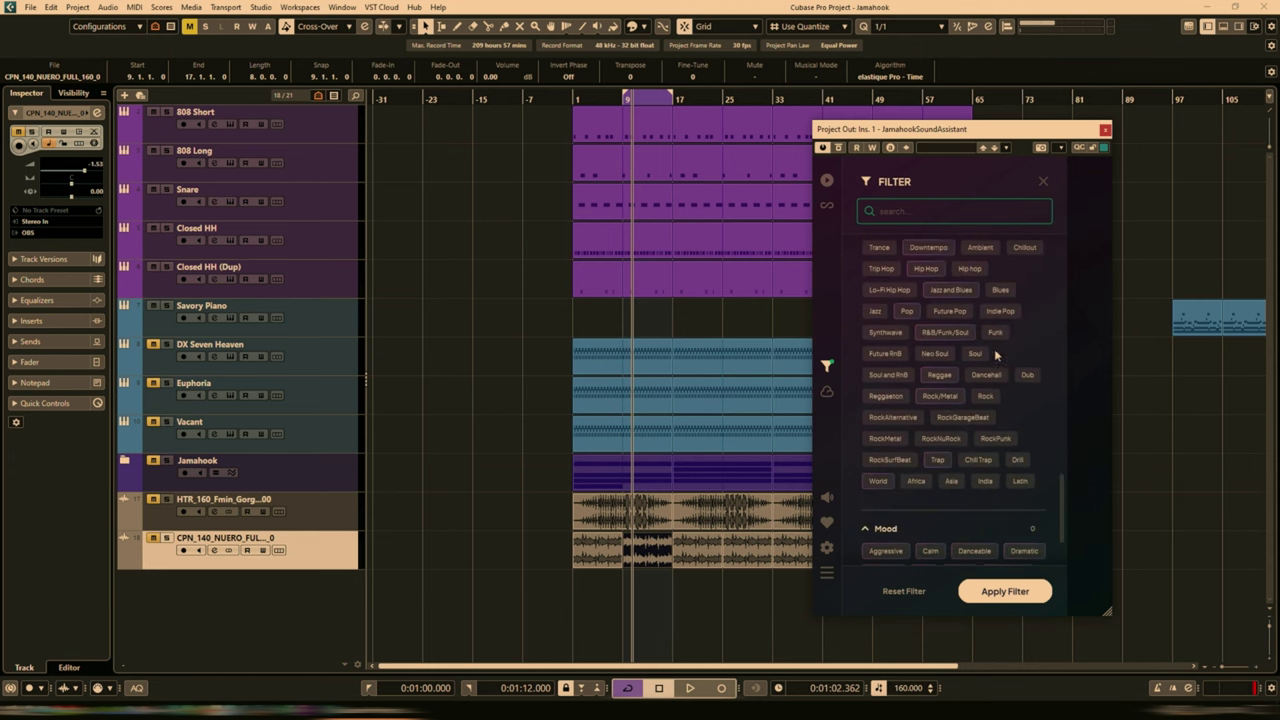
left_click(1007, 591)
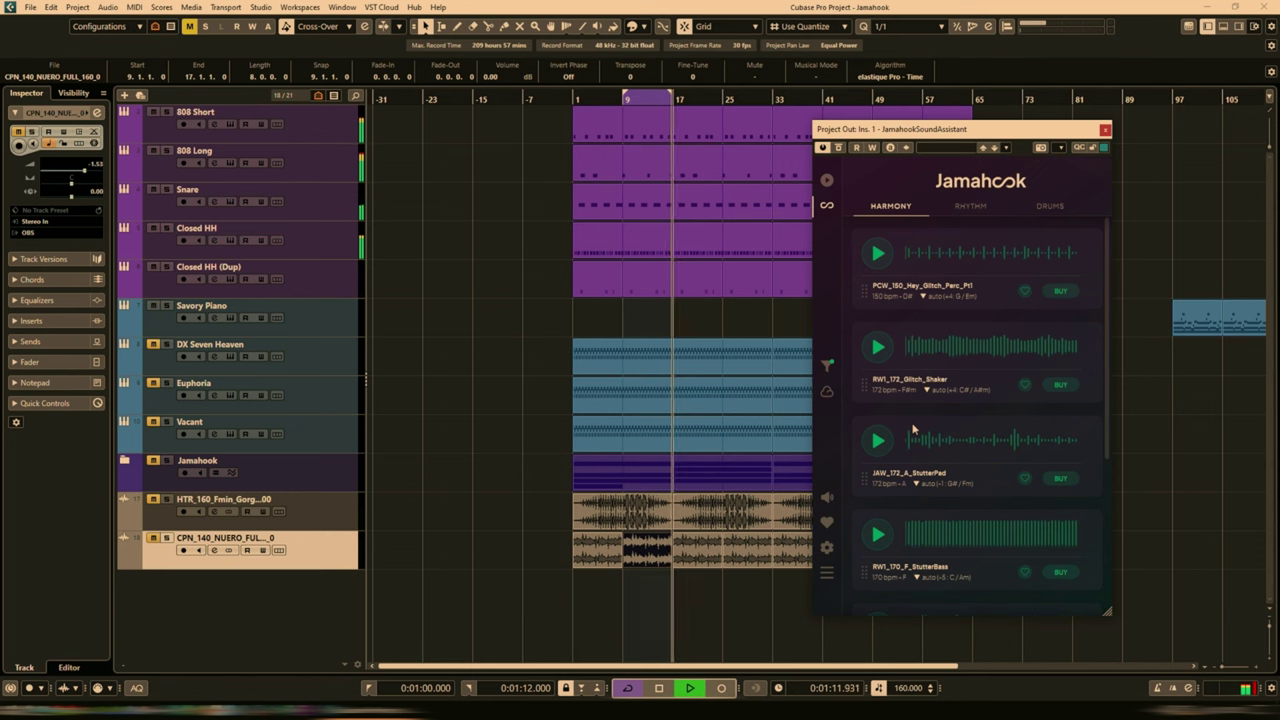
Preview the PCW_150_Hey_Glitch_Perc_Pt1, RW1_172_Glitch_Shaker and JAW_172_A_StutterPad loops on their own with the beat stopped
key("space")
left_click(878, 256)
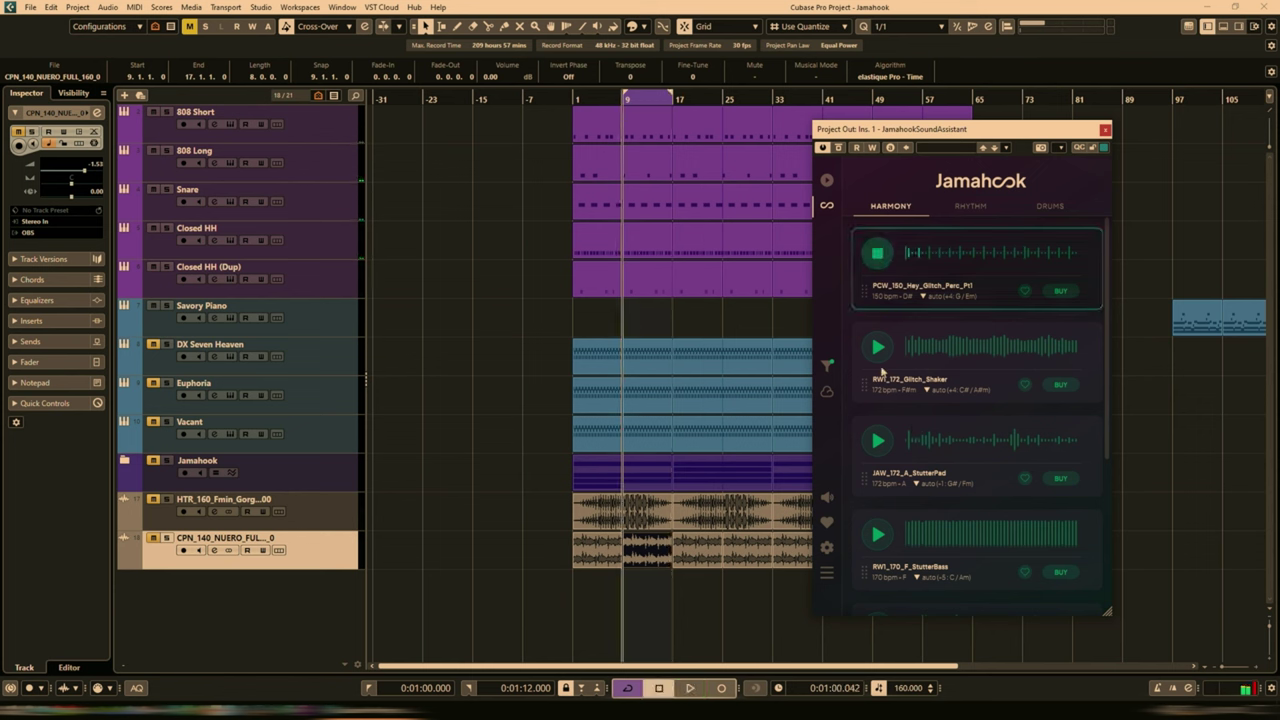
left_click(878, 349)
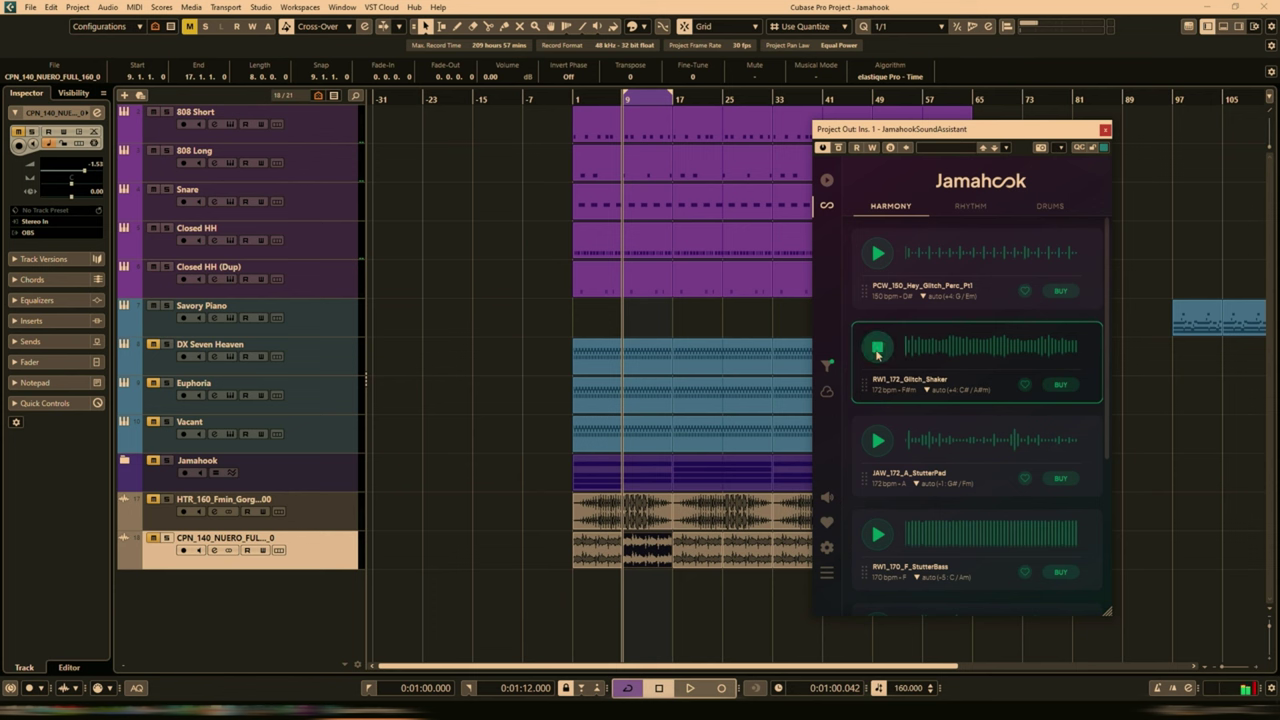
left_click(888, 443)
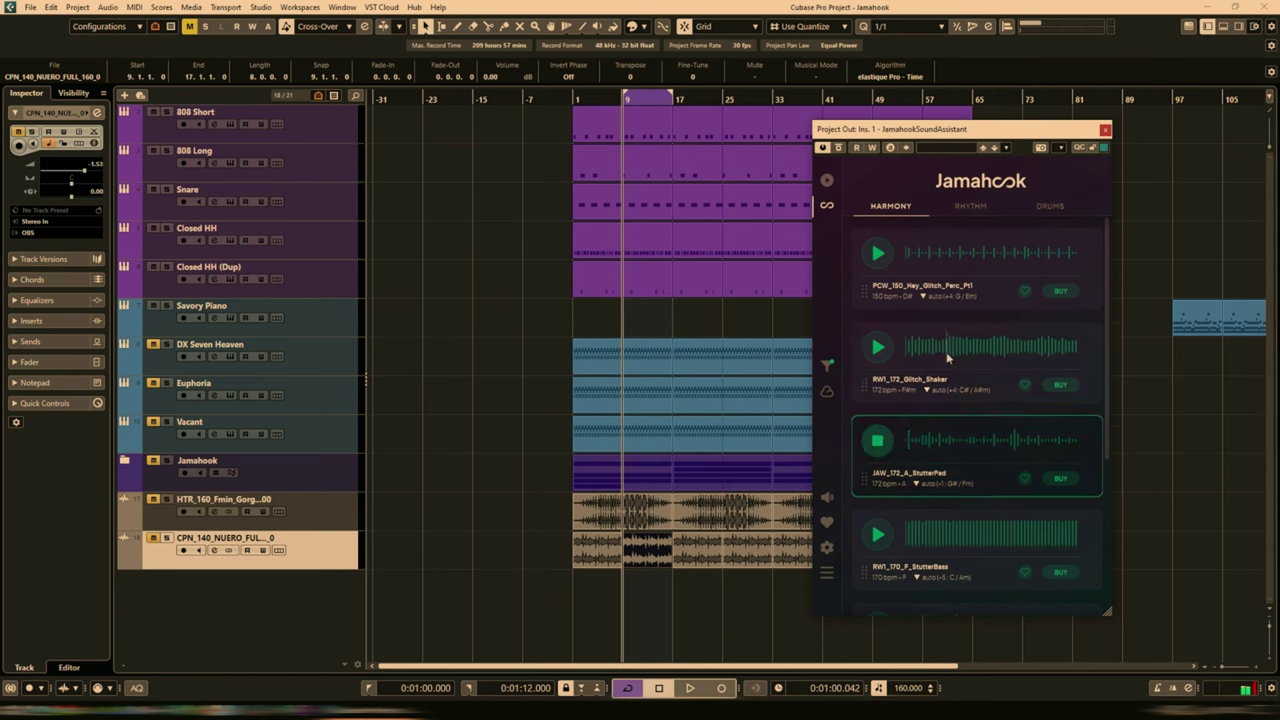
scroll(948, 357, "down", 1)
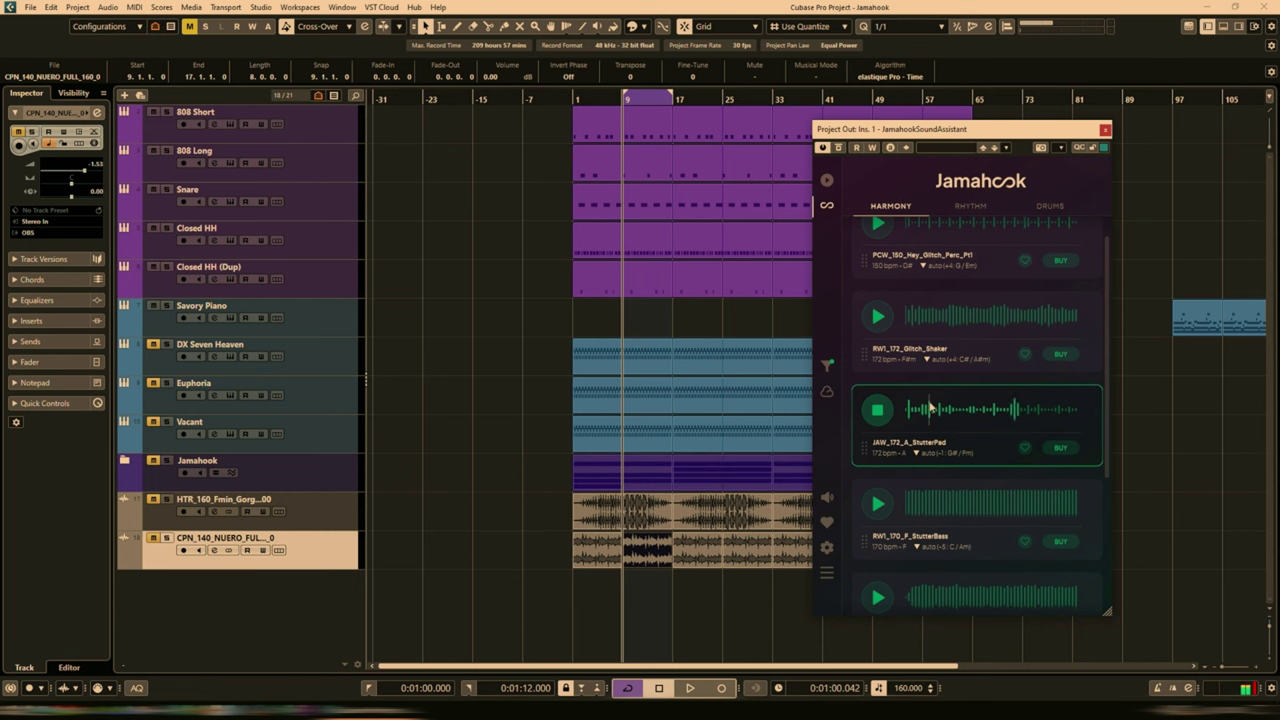
Audition the JAW_172_A_StutterPad loop over the beat and mark it as a favorite
key("space")
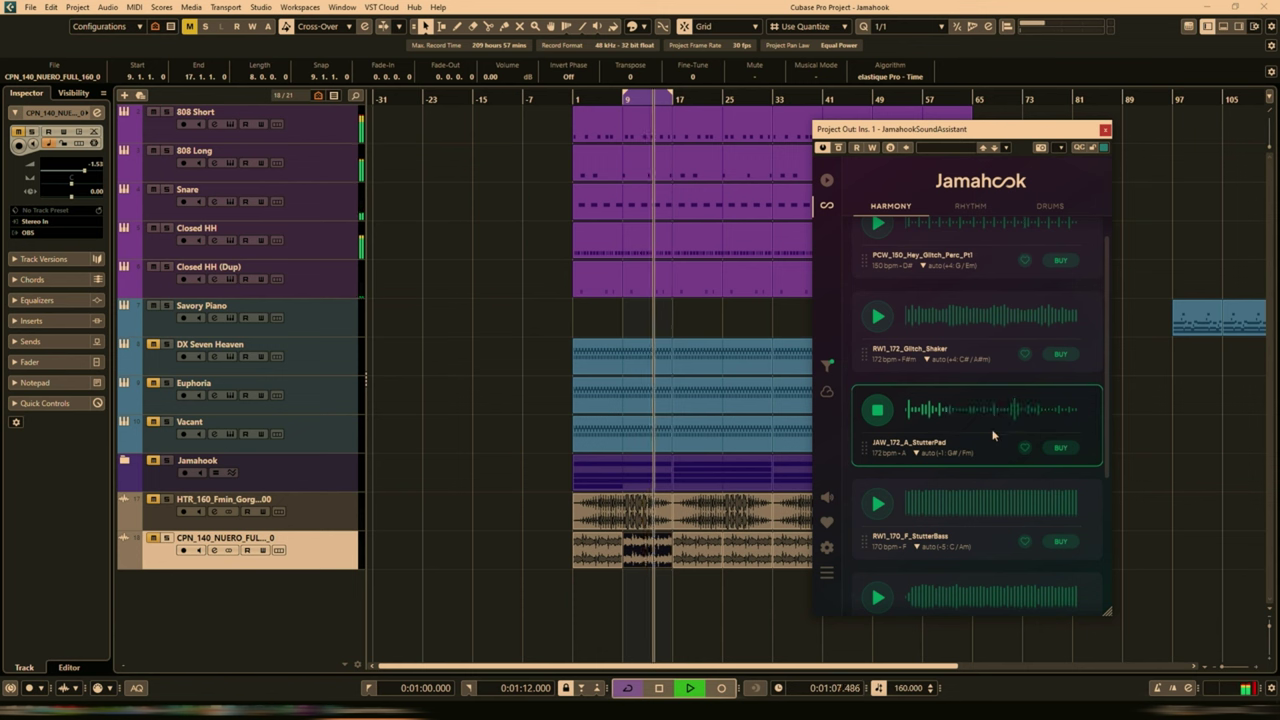
key("space")
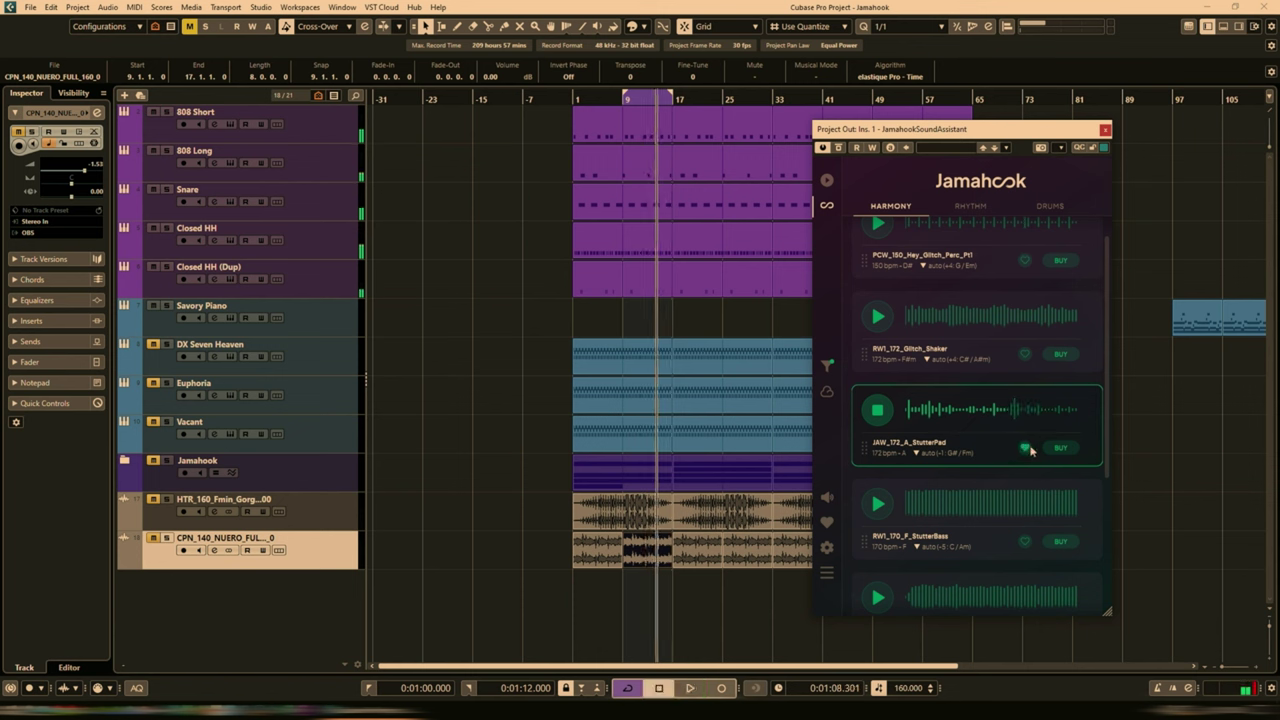
left_click(878, 505)
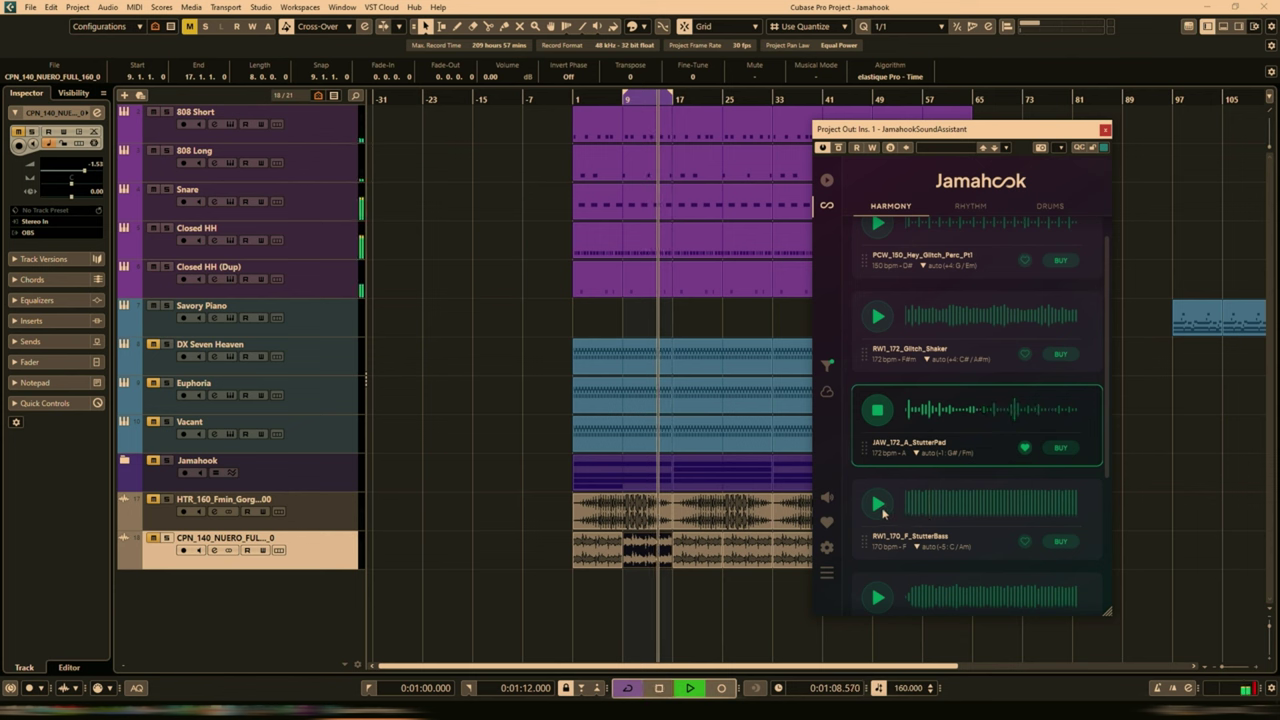
left_click(878, 409)
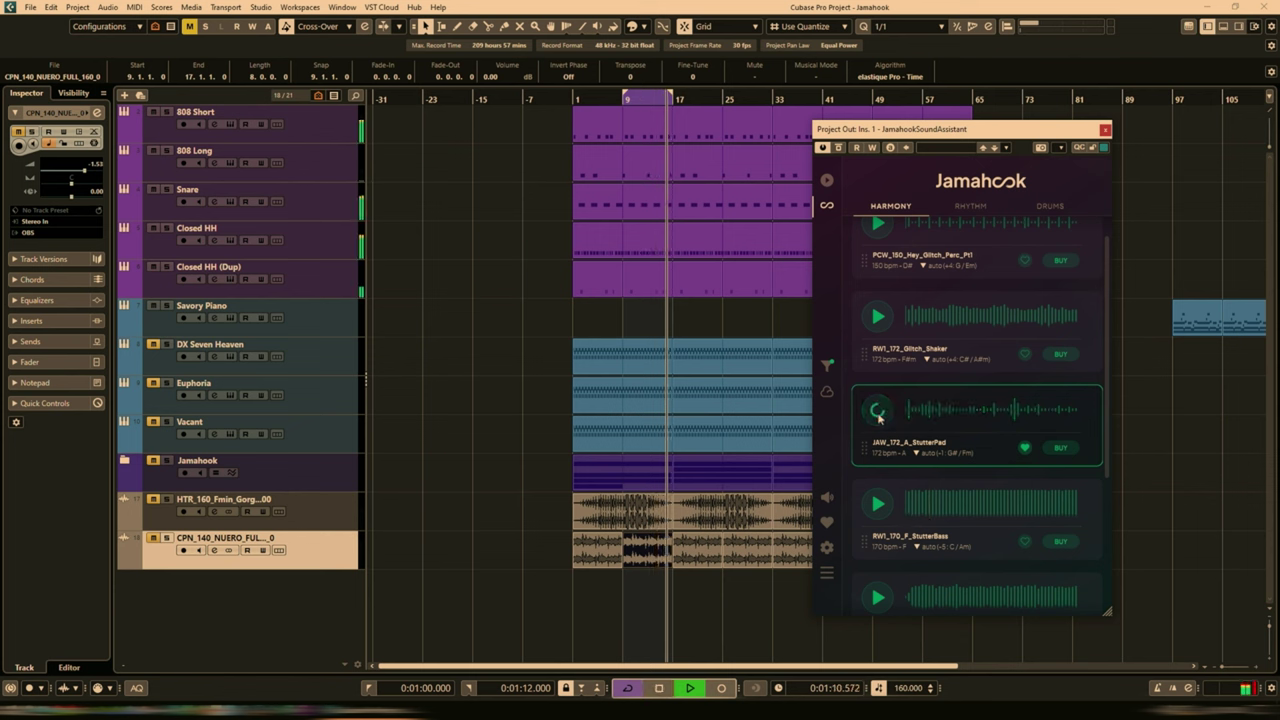
key("space")
Buy the JAW_172_A_StutterPad loop and place it on a new audio track, cycling playback over its clip at bar 1
left_click(1062, 448)
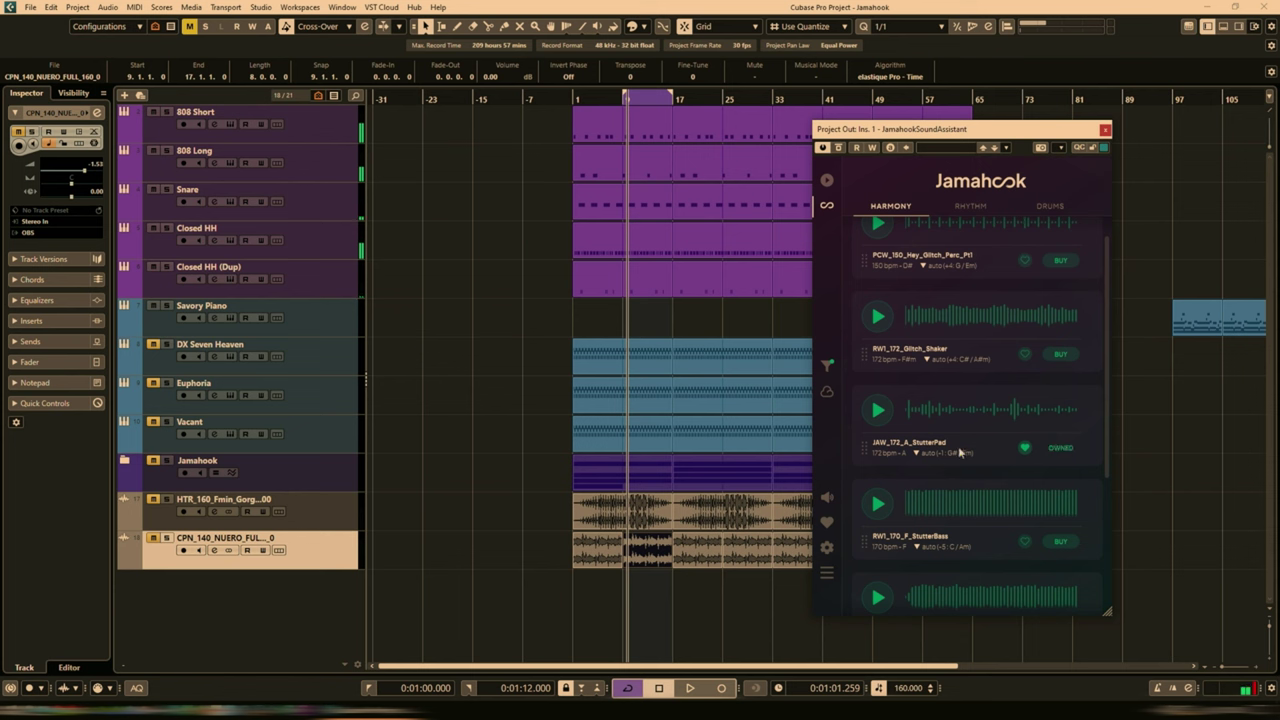
left_click_drag(862, 450, 634, 588)
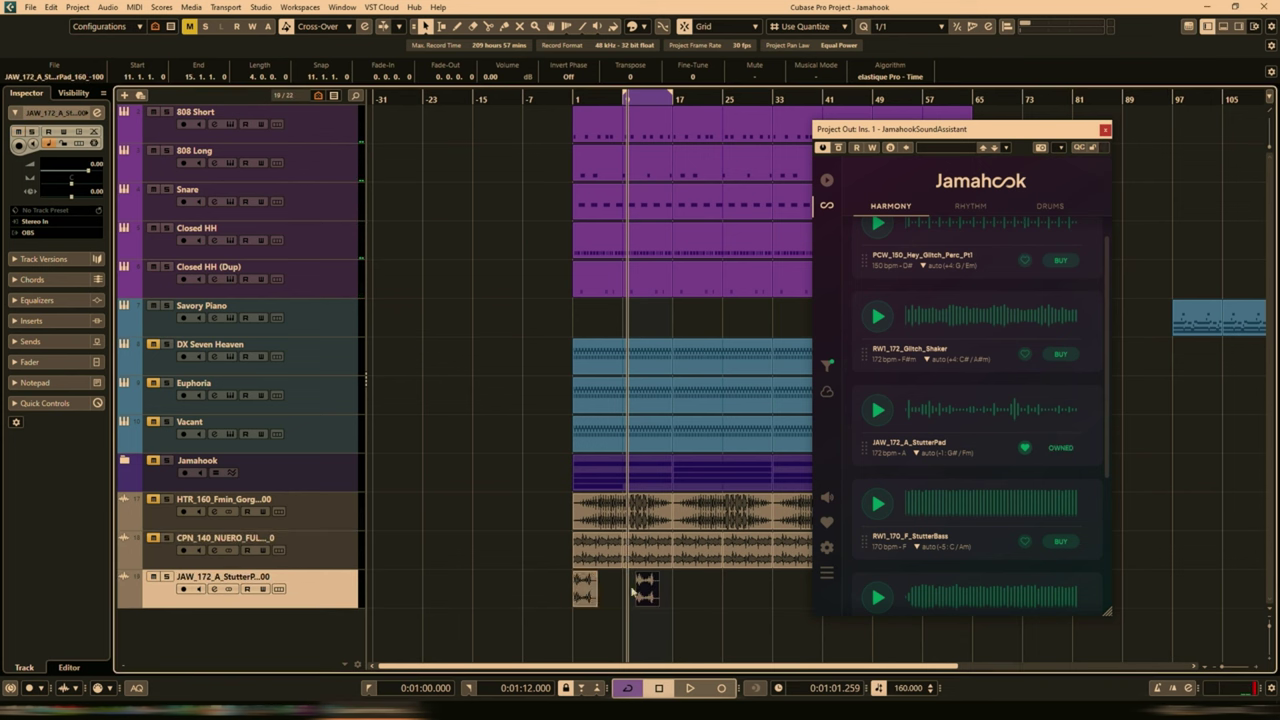
key("p")
key("space")
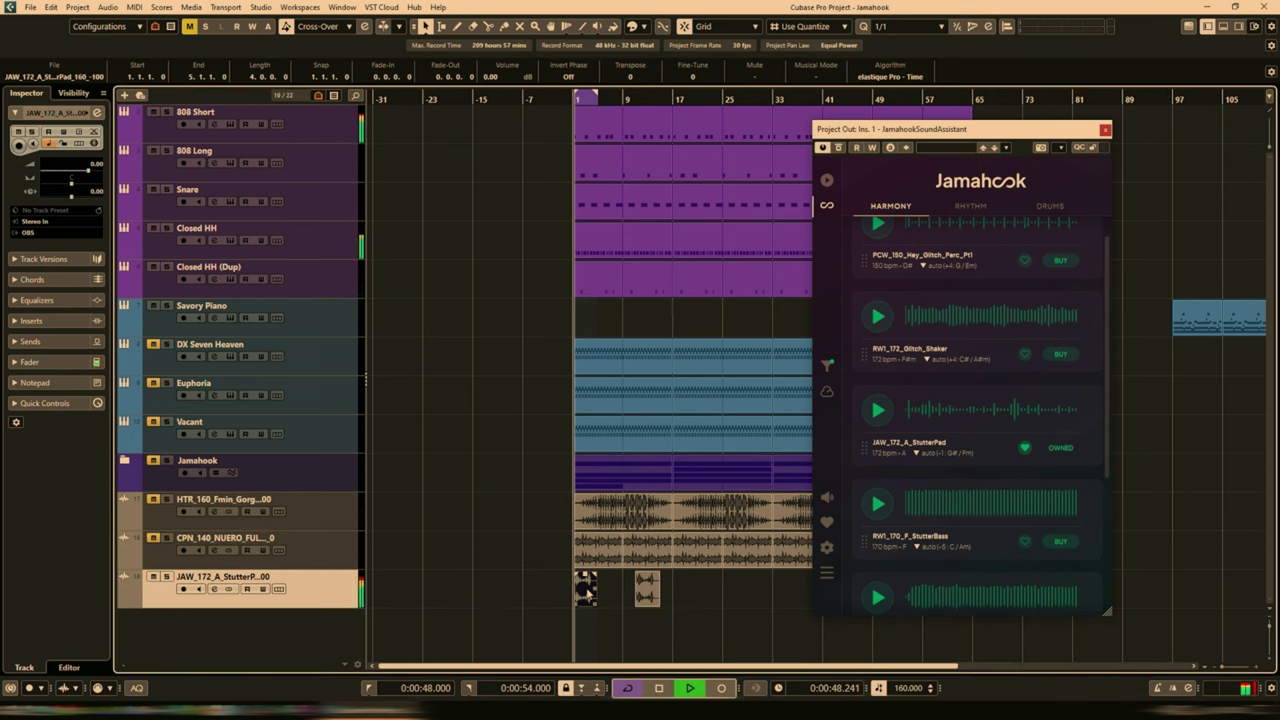
Delete the extra JAW_172_A_StutterPad clip at bar 11
left_click(647, 588)
left_click_drag(692, 655, 574, 568)
left_click(645, 588)
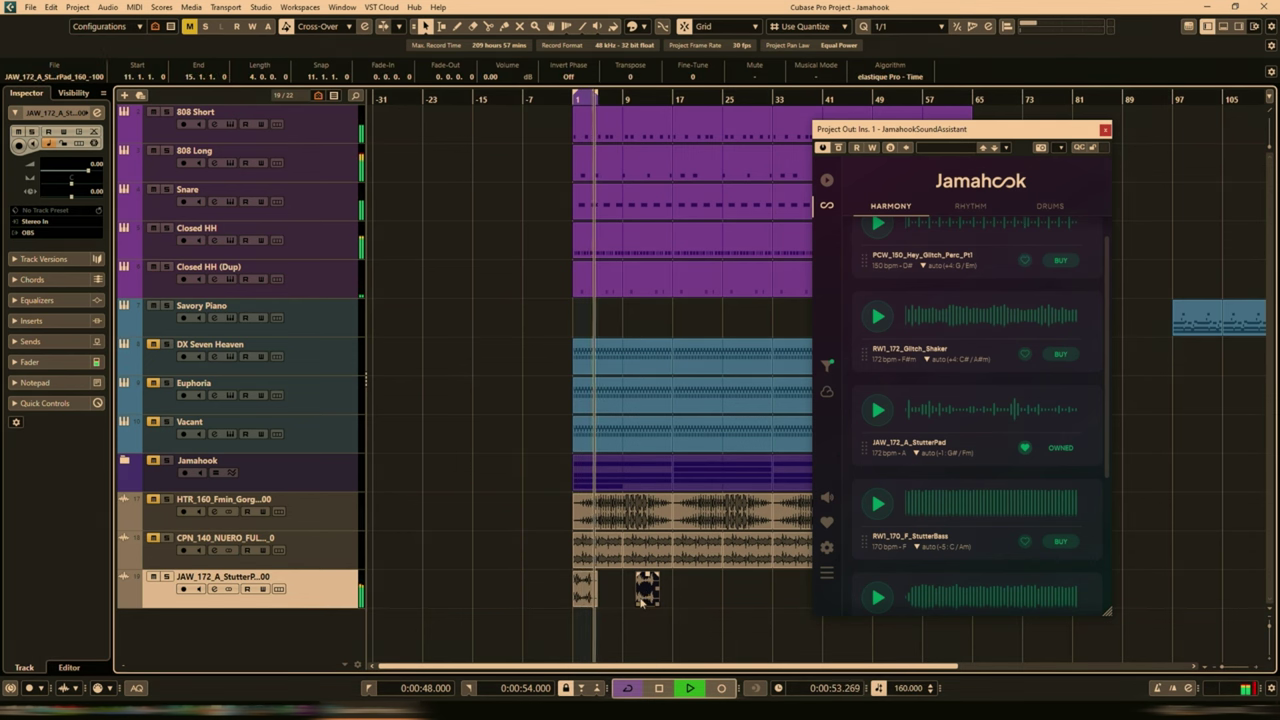
key("Delete")
Duplicate the JAW_172_A_StutterPad clip at bar 1 repeatedly so the copies run on to bar 57
left_click(586, 588)
key("ctrl+d")
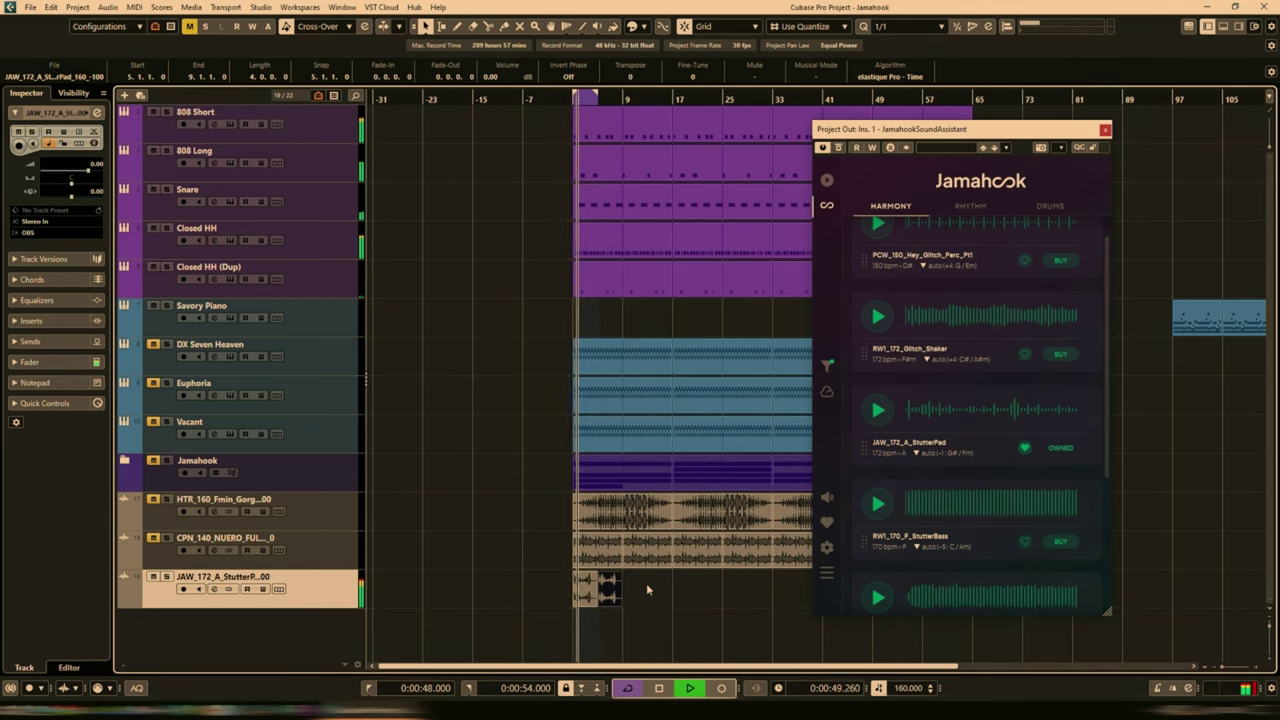
left_click(570, 587)
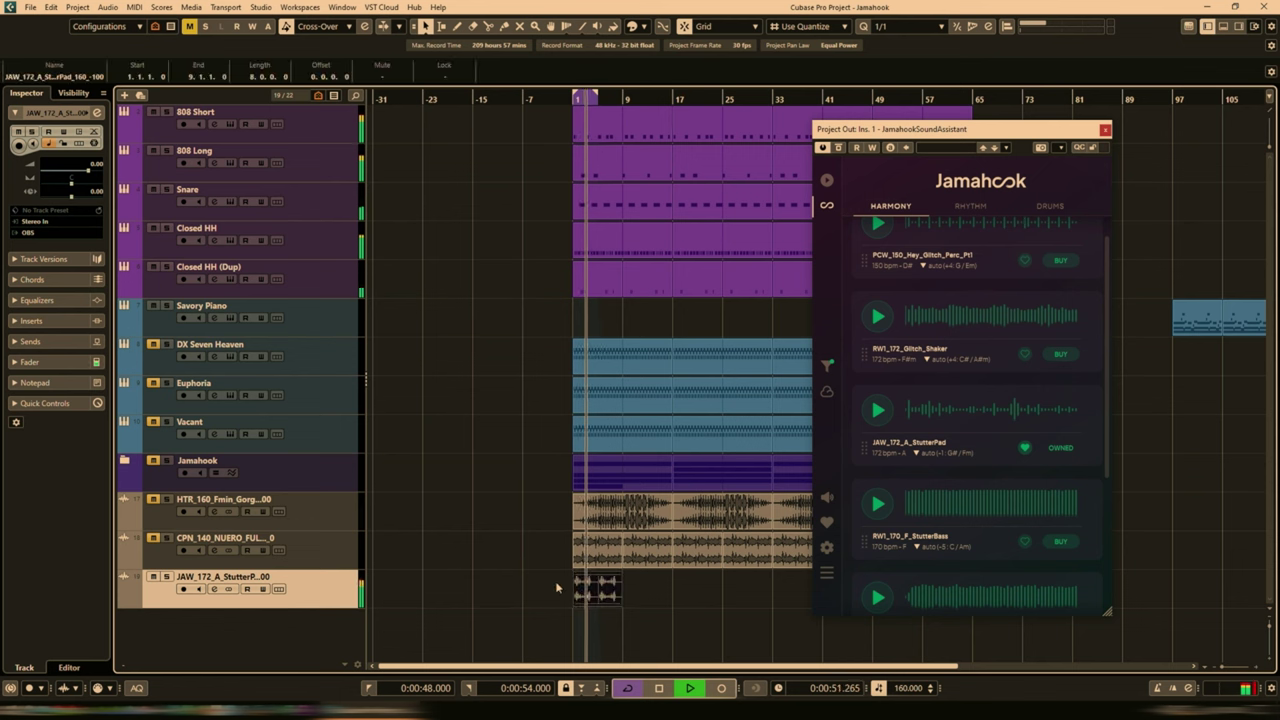
key("ctrl+d")
key("ctrl+d")
key("ctrl+d")
key("ctrl+d")
key("ctrl+d")
key("ctrl+d")
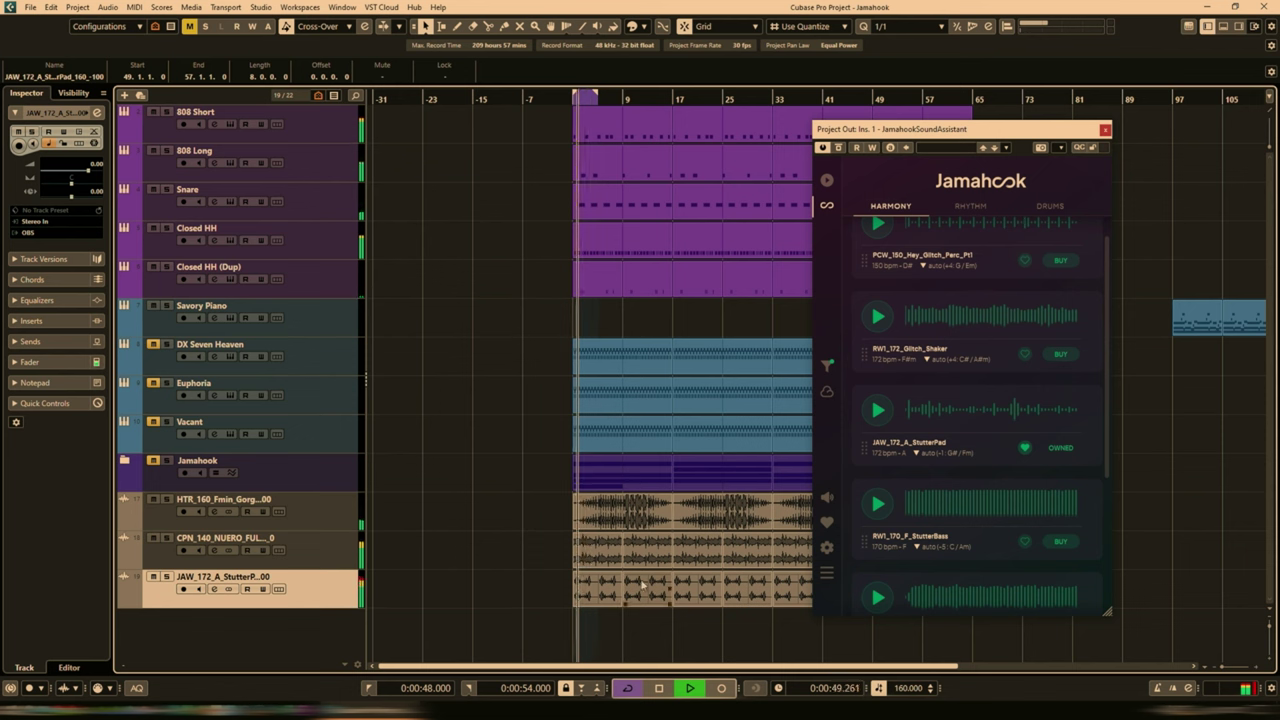
Set the playback cycle to the first HTR_160 clip, spanning bars 1 to 17
left_click(603, 521)
key("p")
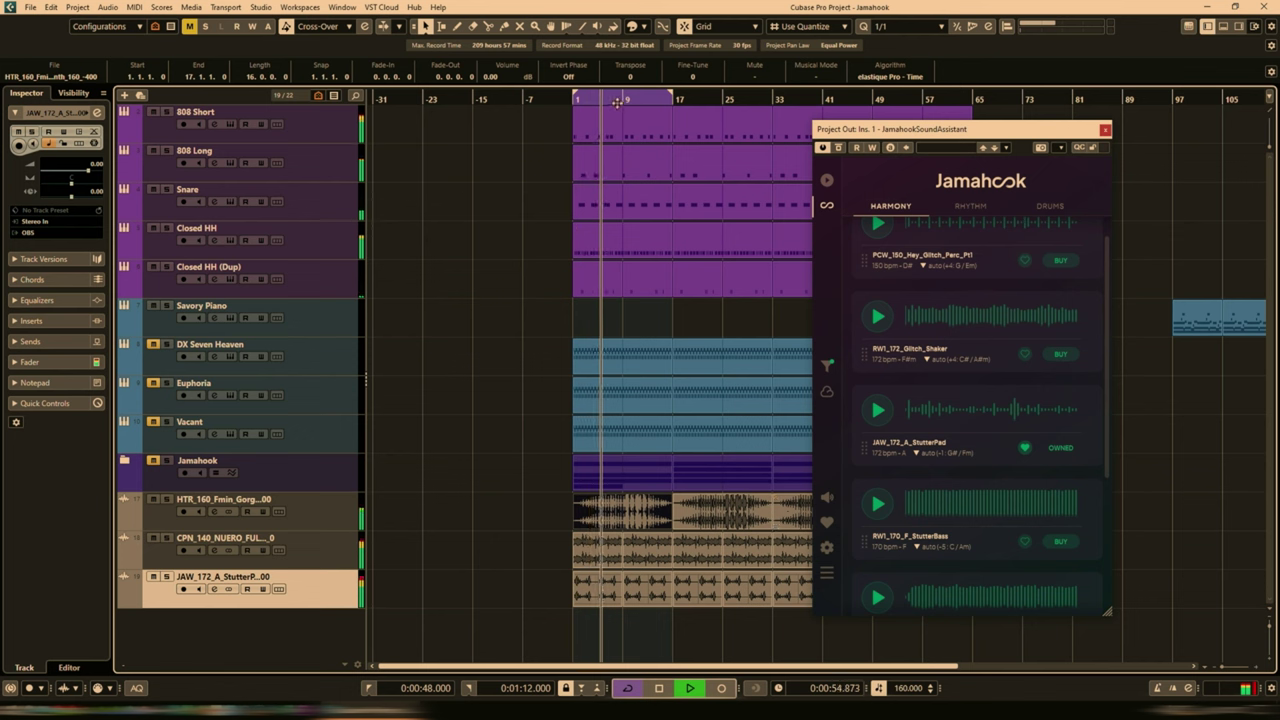
left_click(657, 214)
left_click(663, 229)
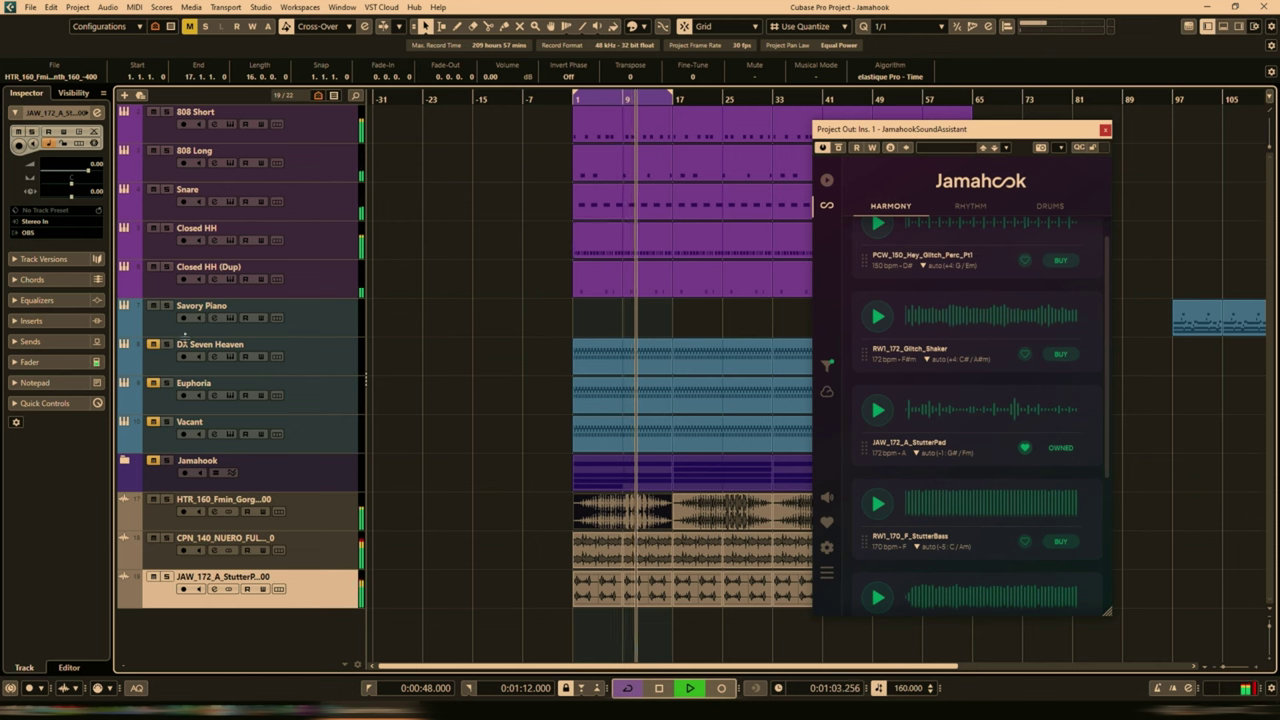
Compare the mix with the Euphoria and Vacant tracks unmuted and the JAW_172_A_StutterPad track muted
left_click(152, 383)
left_click(152, 421)
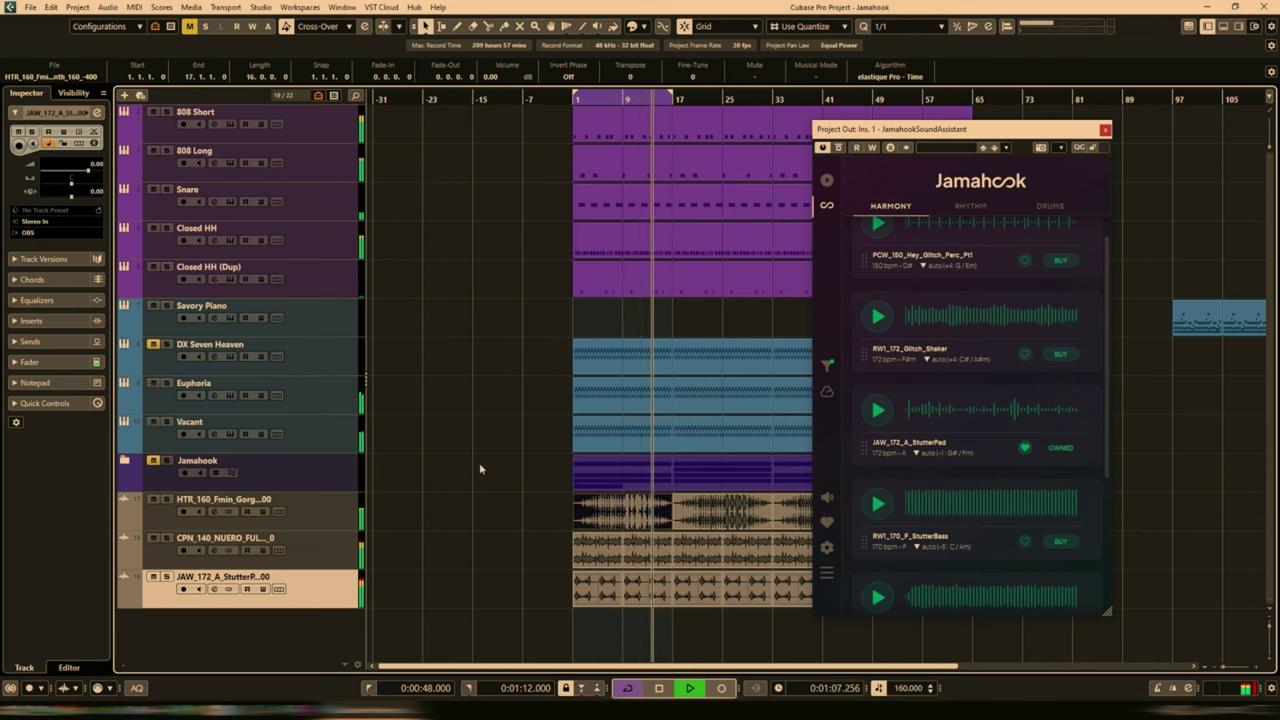
left_click(152, 577)
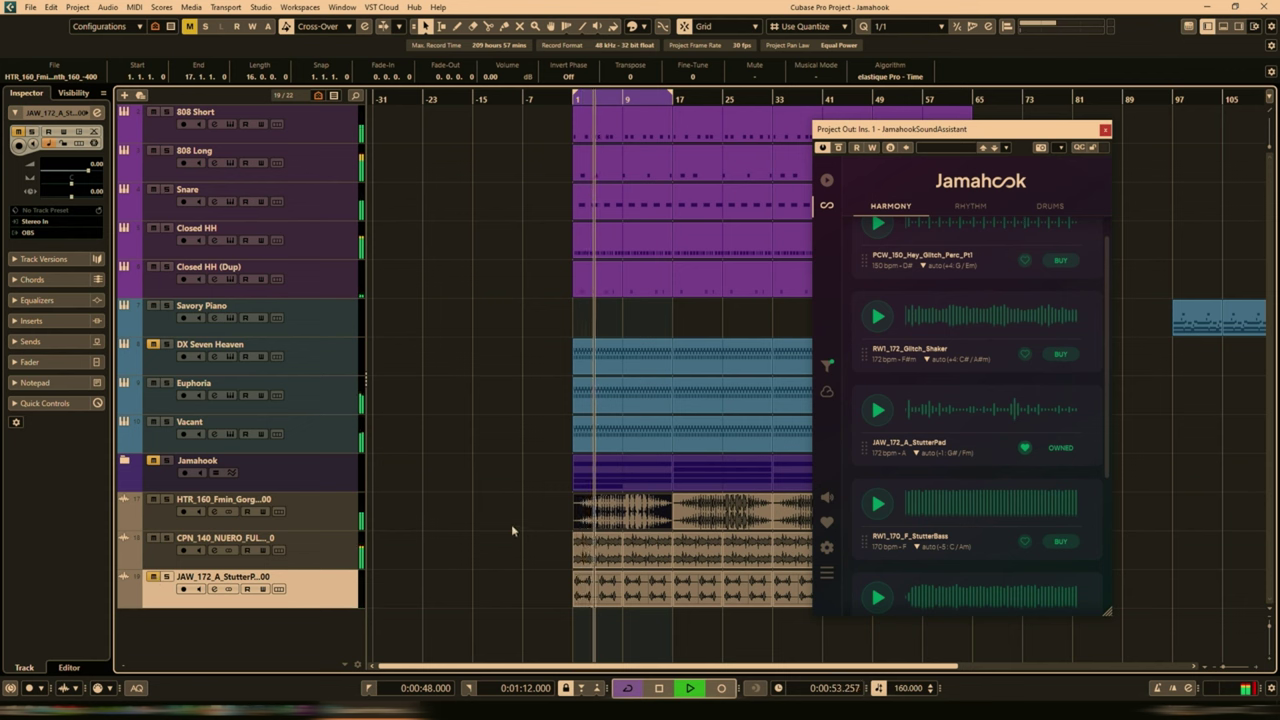
key("space")
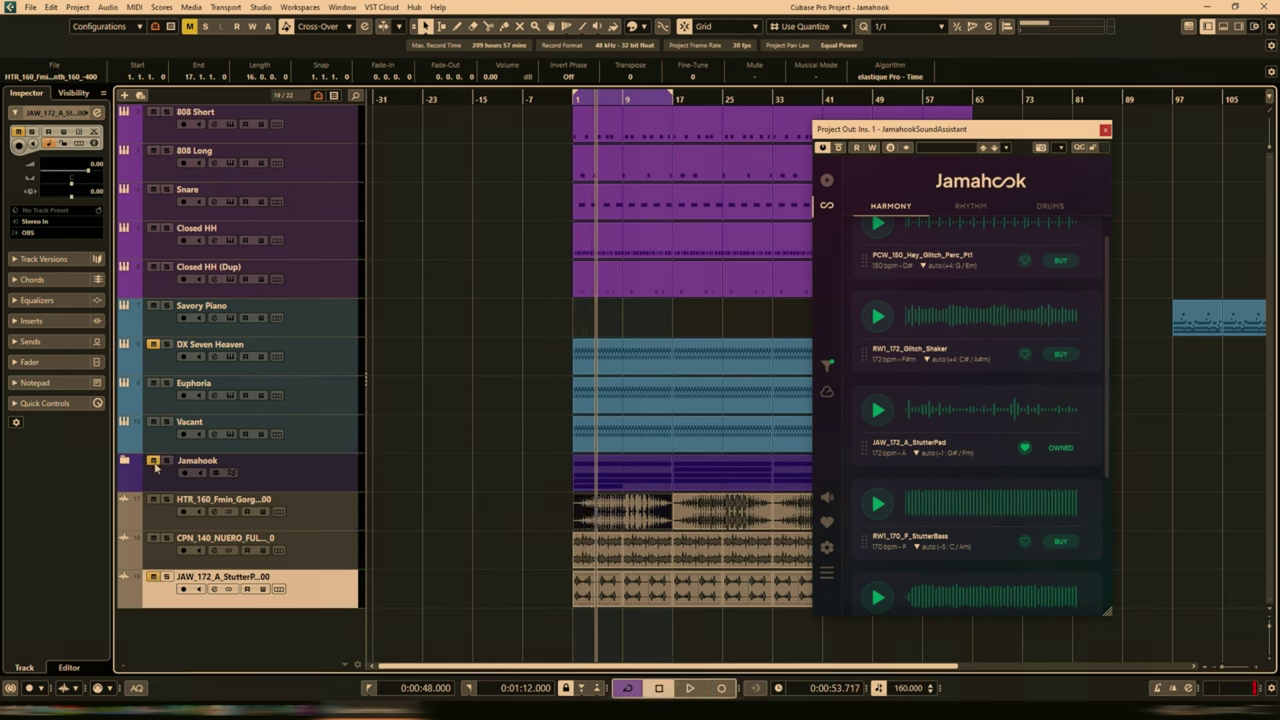
Expand the Jamahook folder track and play its loops with the Euphoria and Vacant tracks muted
left_click(128, 462)
scroll(500, 310, "down", 5)
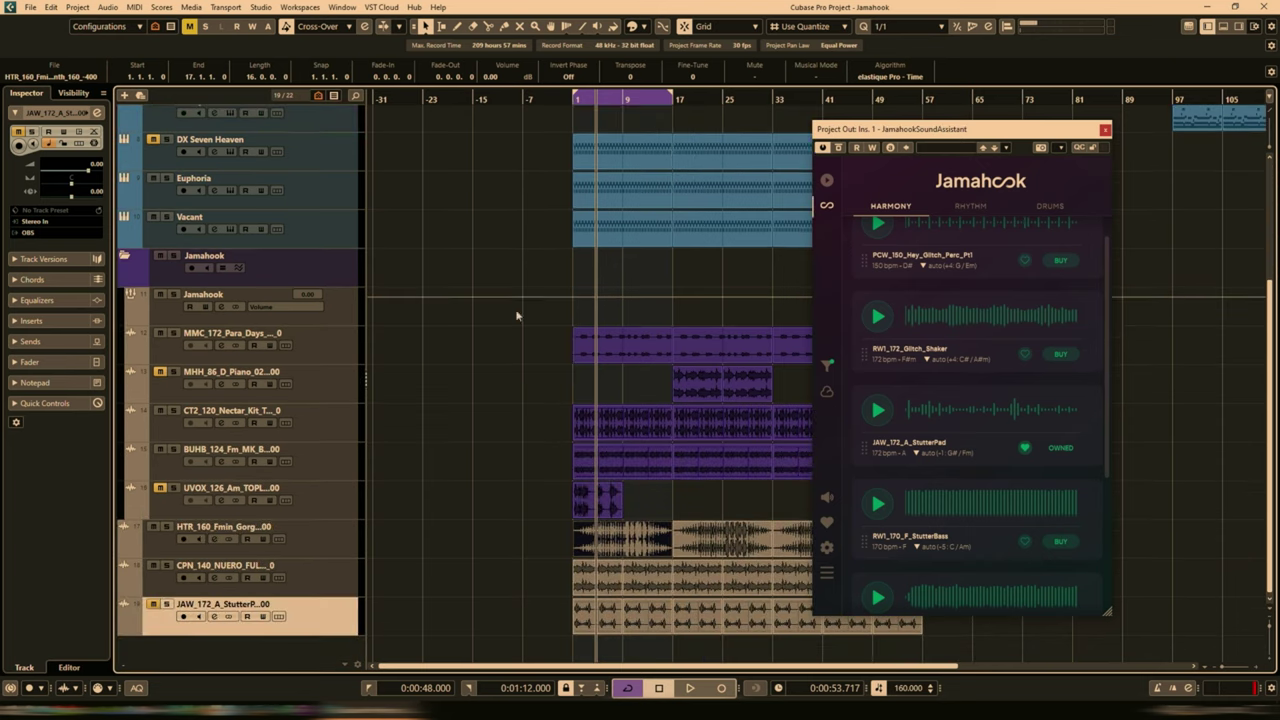
left_click(618, 352)
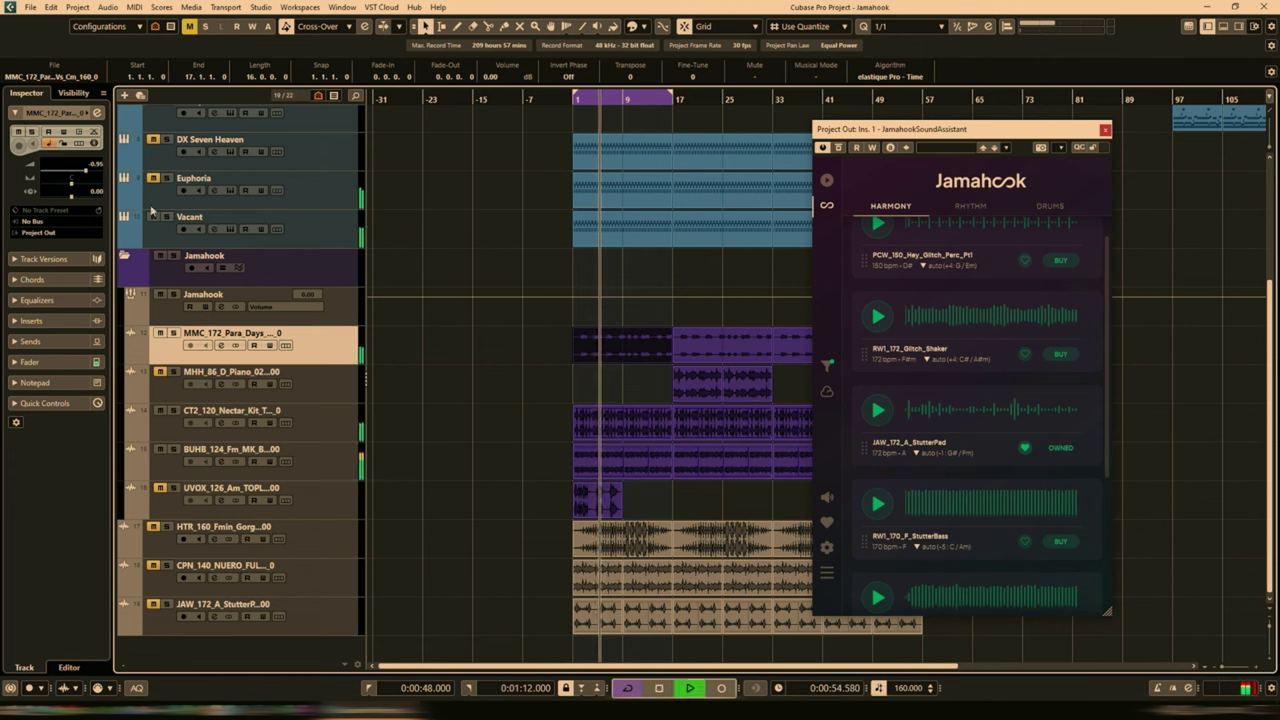
left_click(192, 240)
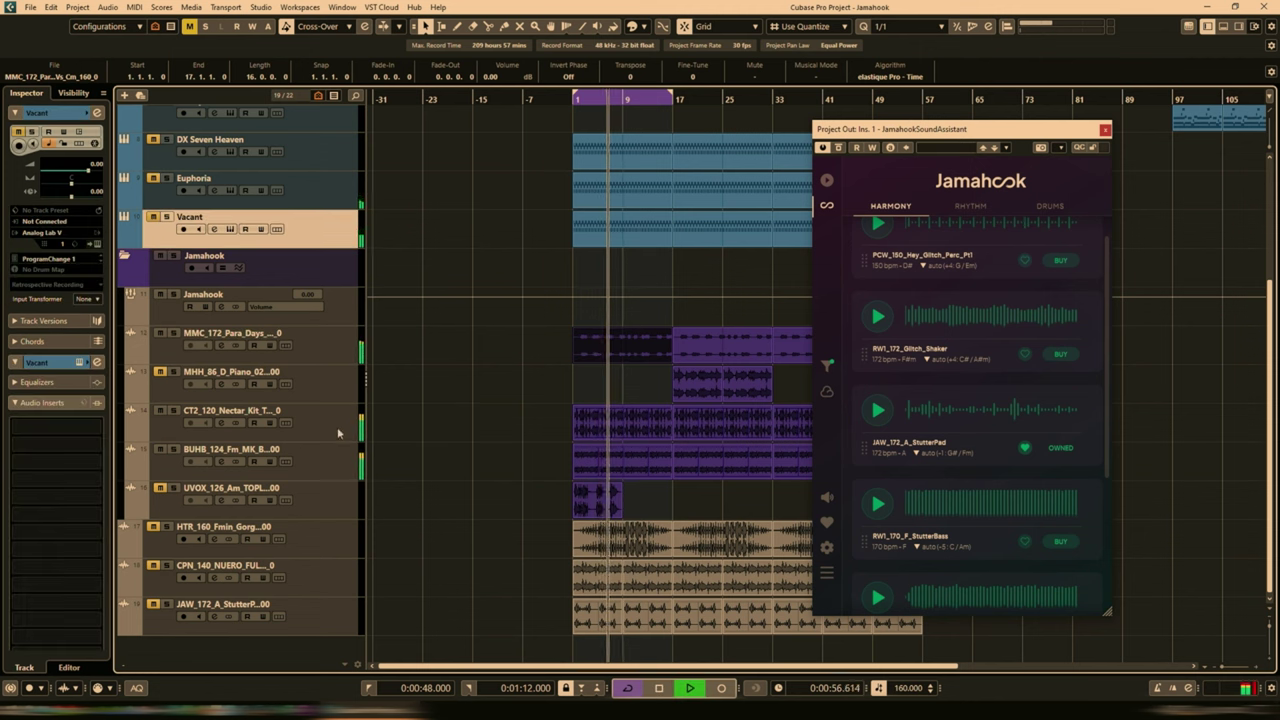
Solo the MMC_172_Para_Days, CT2_120_Nectar_Kit and BUHB_124_Fm tracks one at a time to hear each loop
left_click(173, 333)
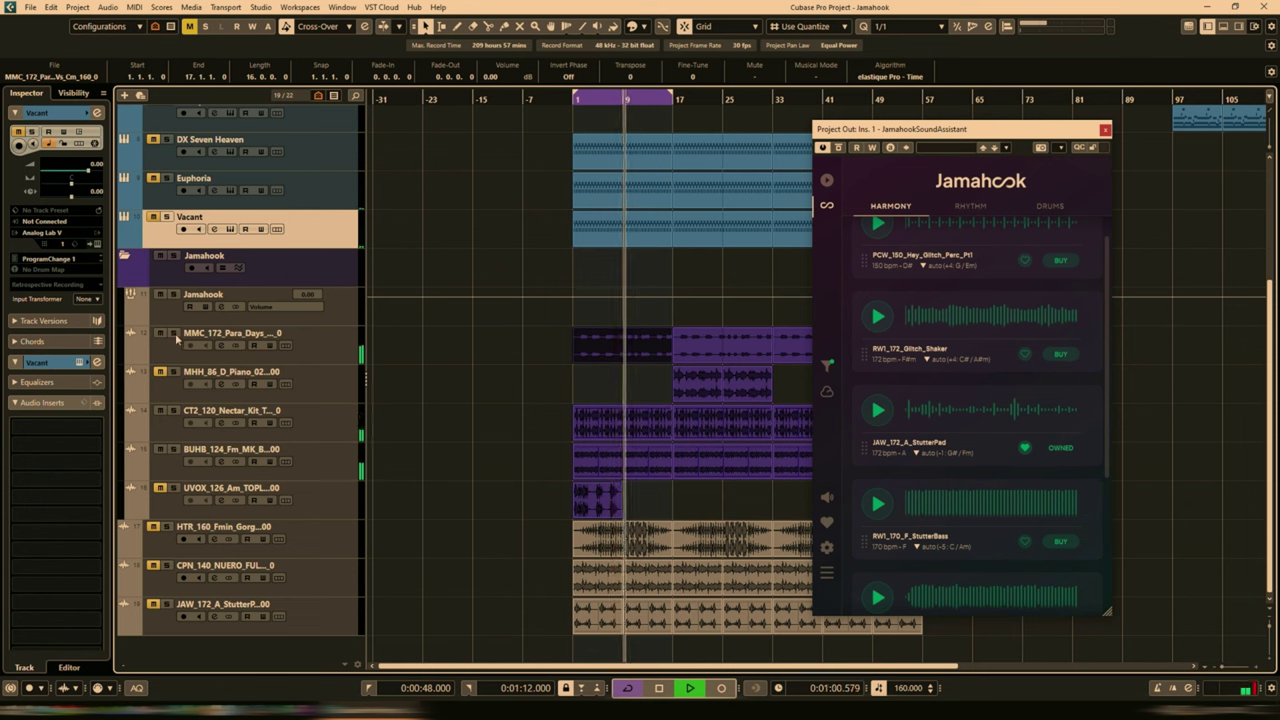
left_click(173, 333)
left_click(232, 422)
left_click(173, 410)
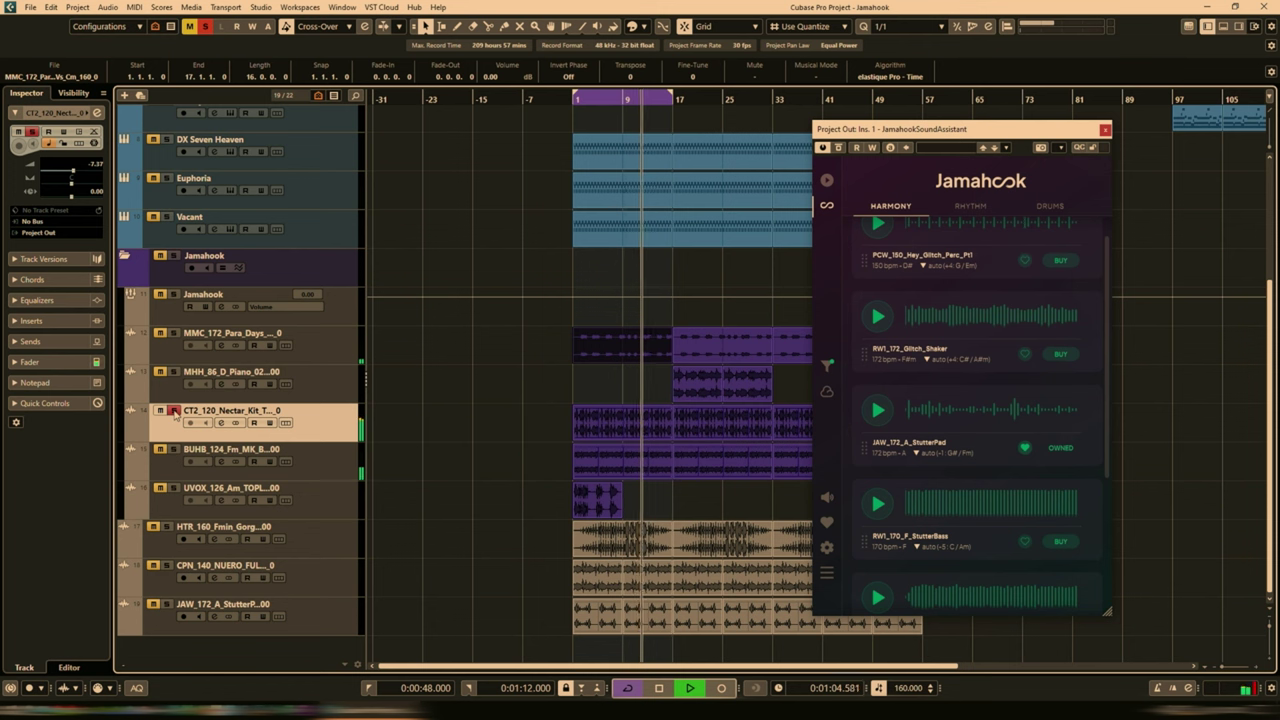
left_click(173, 410)
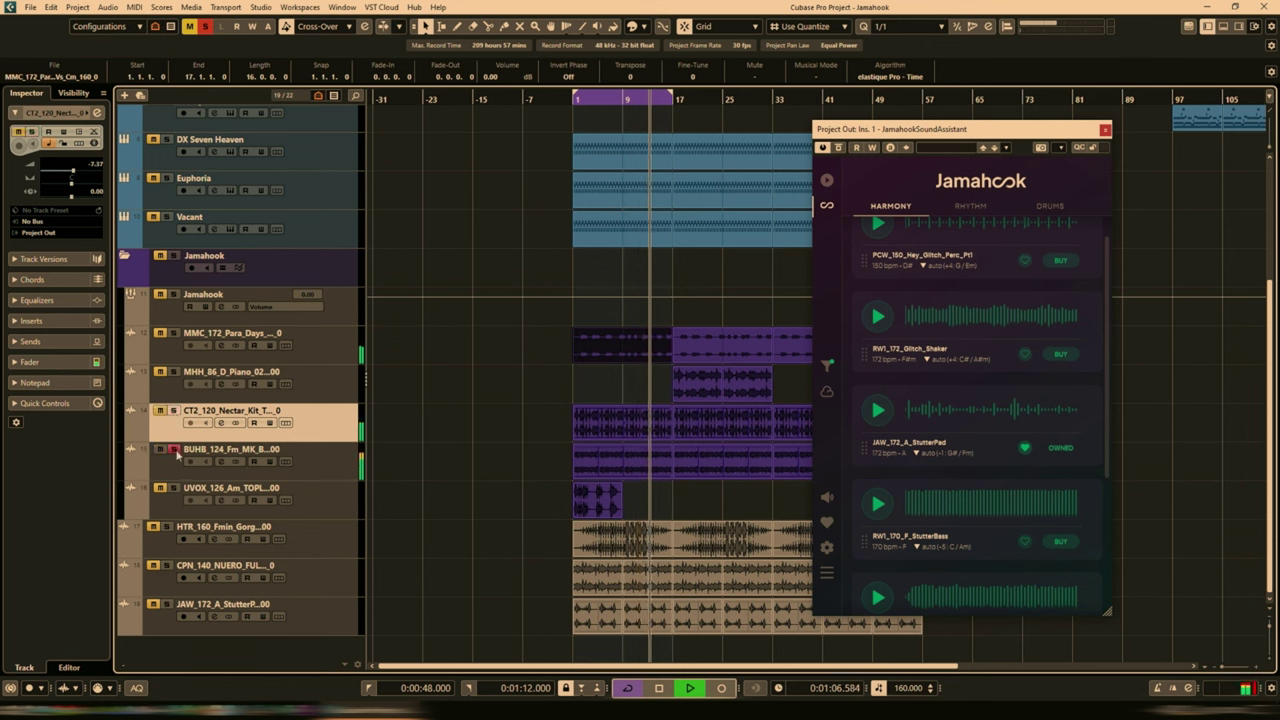
left_click(173, 450)
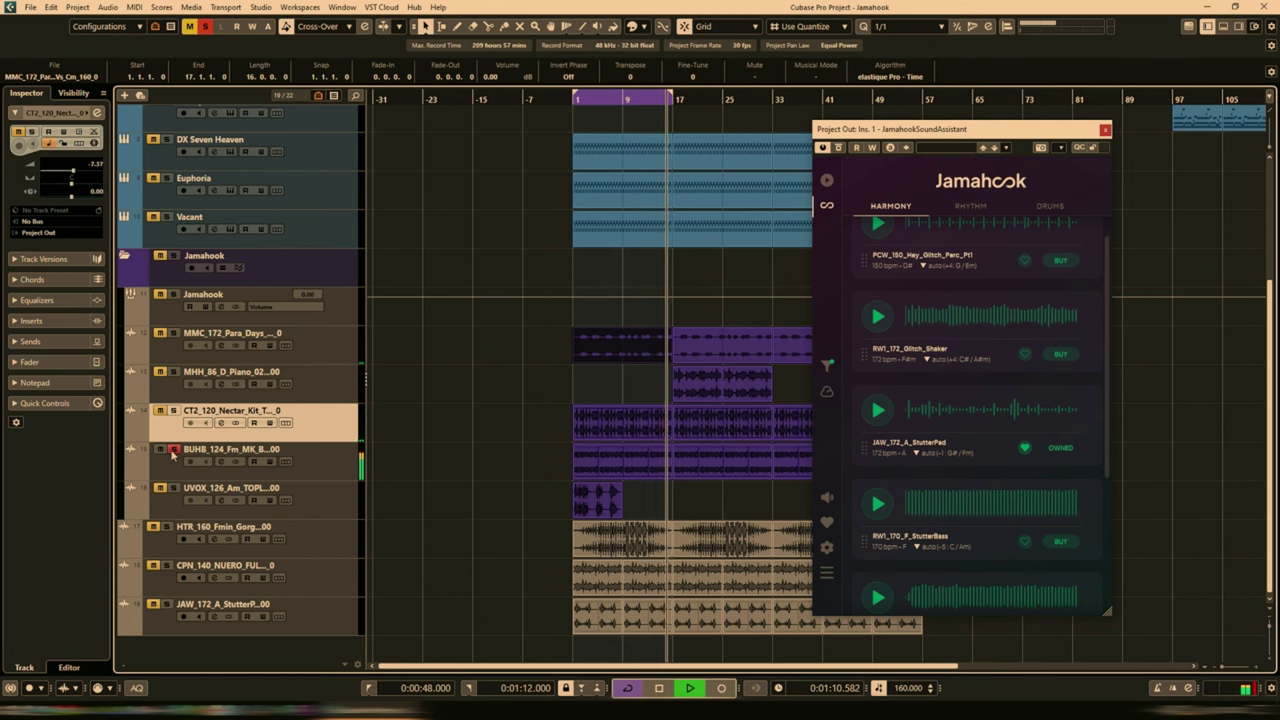
left_click(173, 450)
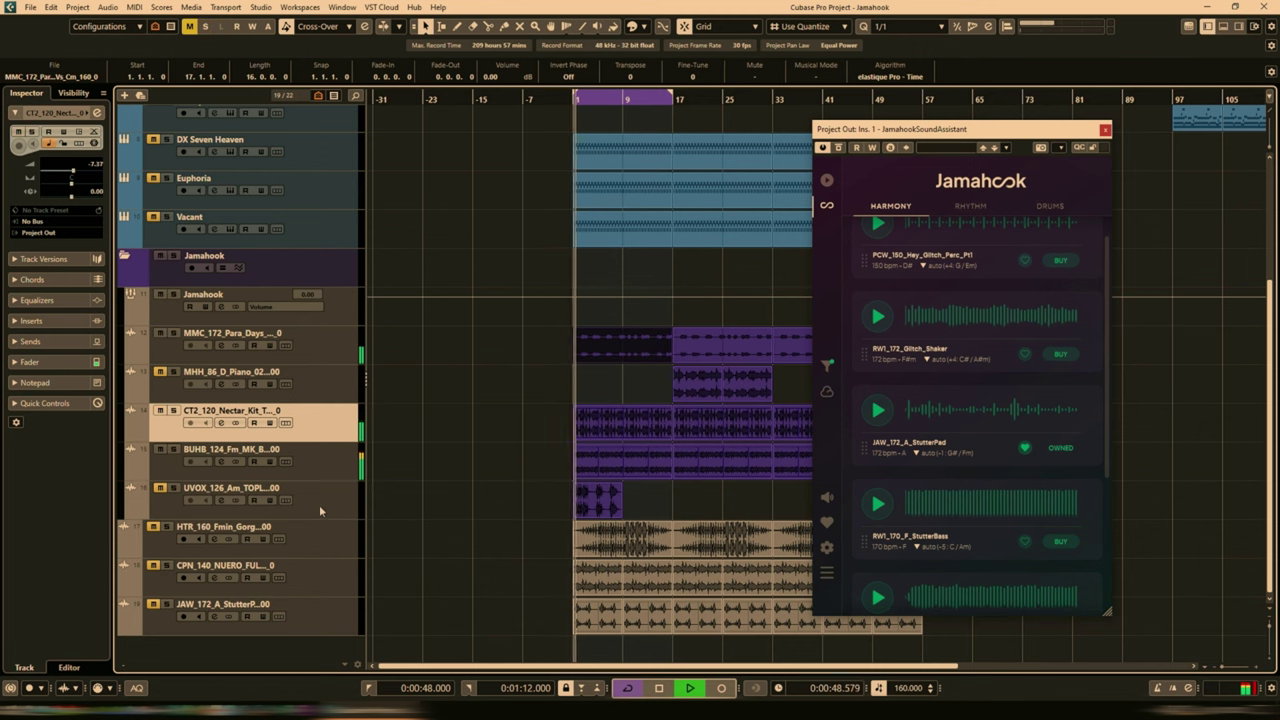
Collapse the Jamahook folder track and audition the CPN_140_NUERO_FULL loop with the beat
left_click(126, 257)
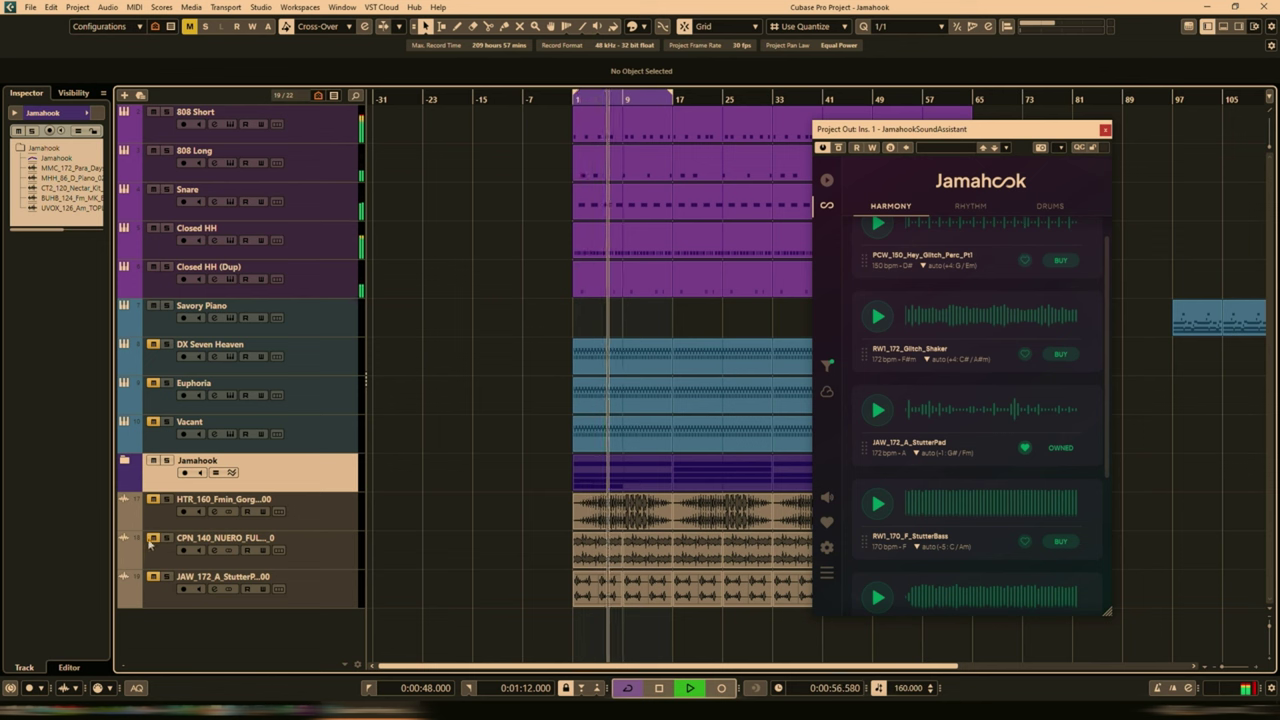
left_click(326, 556)
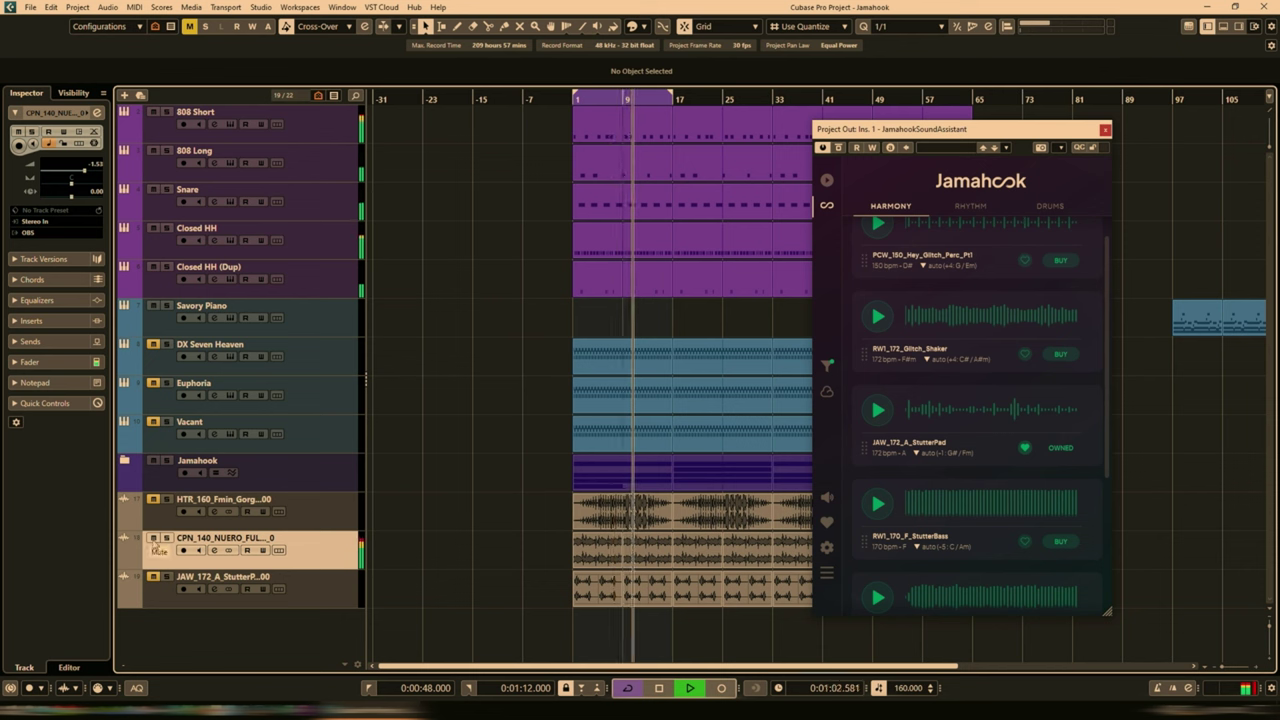
Lower the JAW_172_A_StutterPad channel volume to -9.86 dB in its channel settings
left_click(348, 595)
key("e")
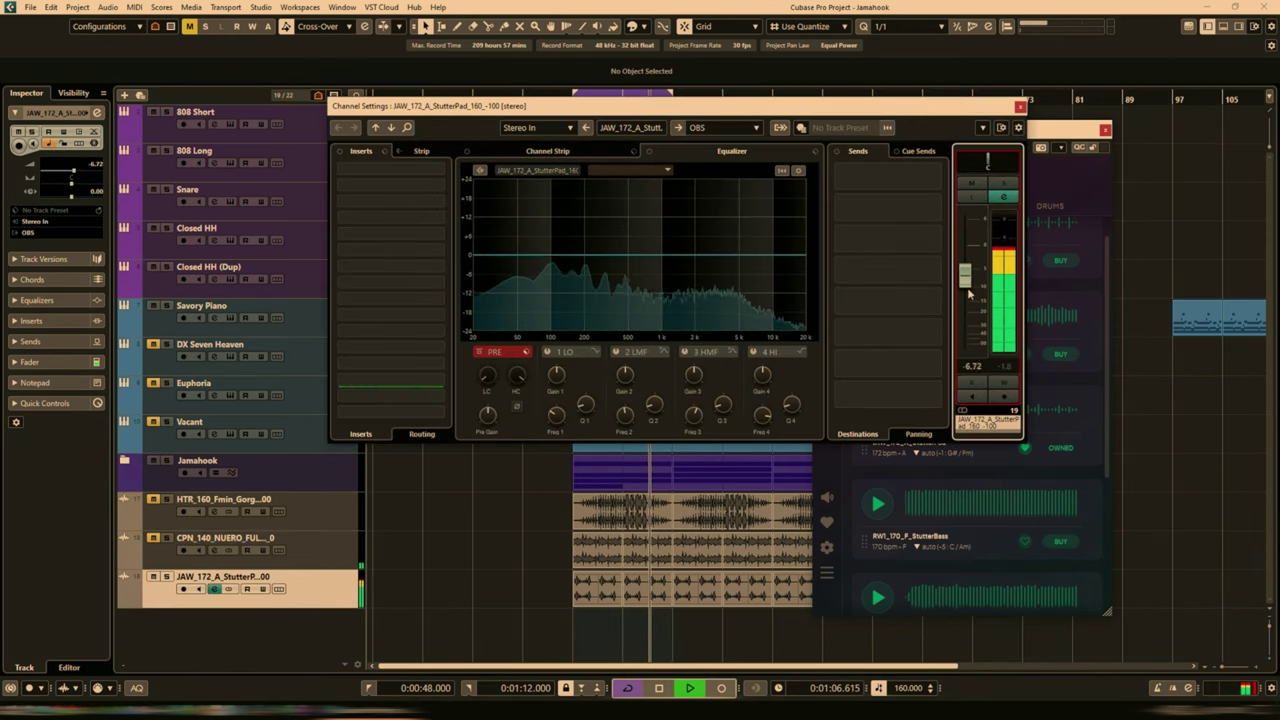
left_click_drag(968, 293, 968, 305)
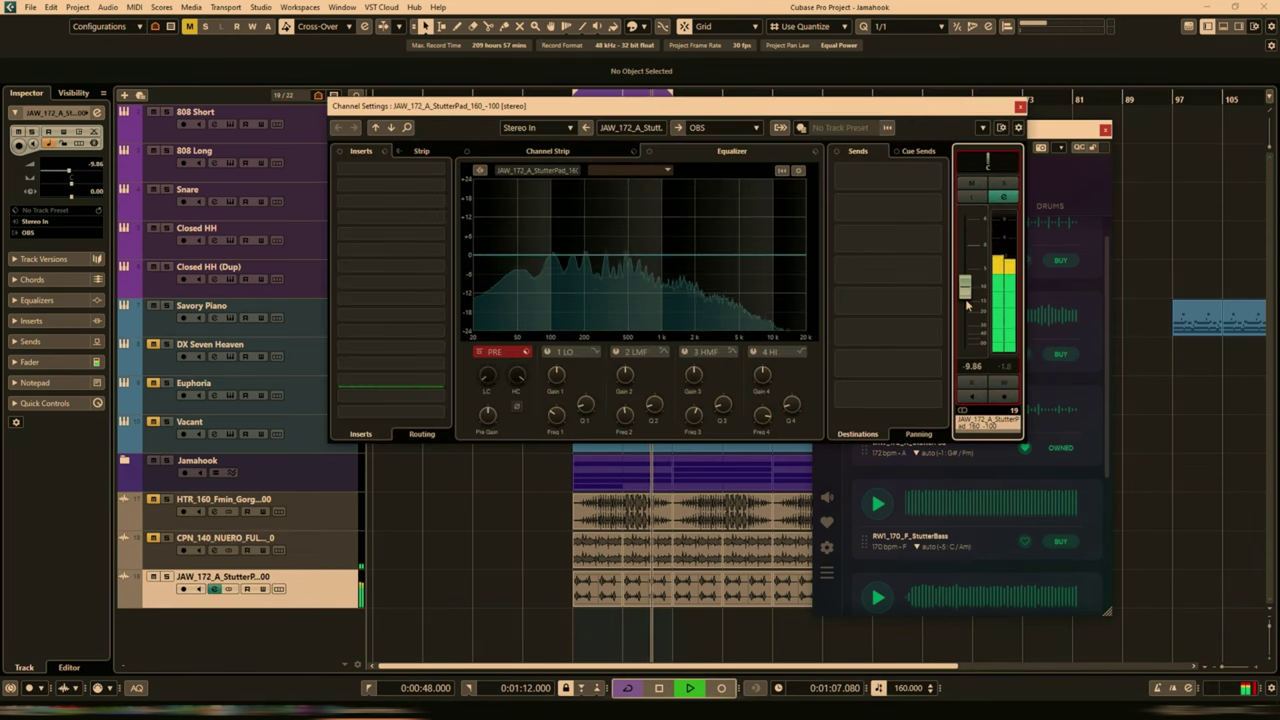
Apply a low-cut filter with a steeper slope to the JAW_172_A_StutterPad channel EQ and close the channel settings
left_click_drag(476, 366, 476, 345)
right_click(490, 370)
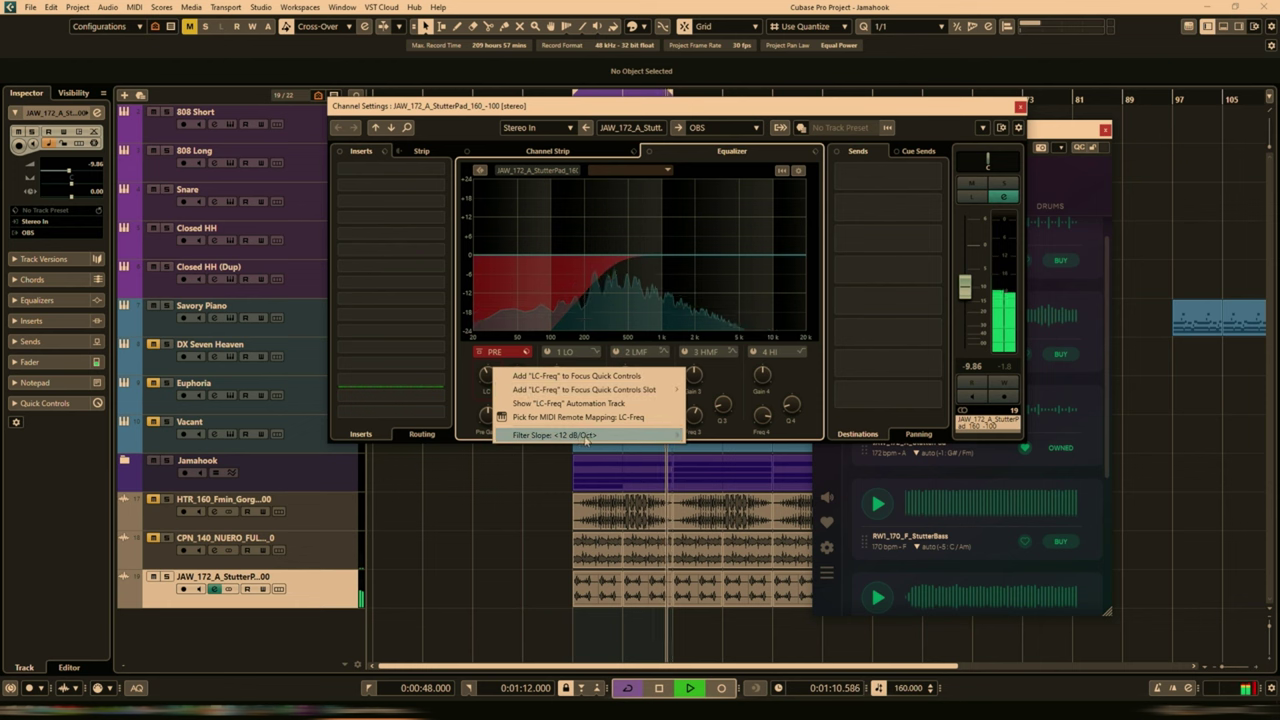
mouse_move(588, 440)
left_click(722, 464)
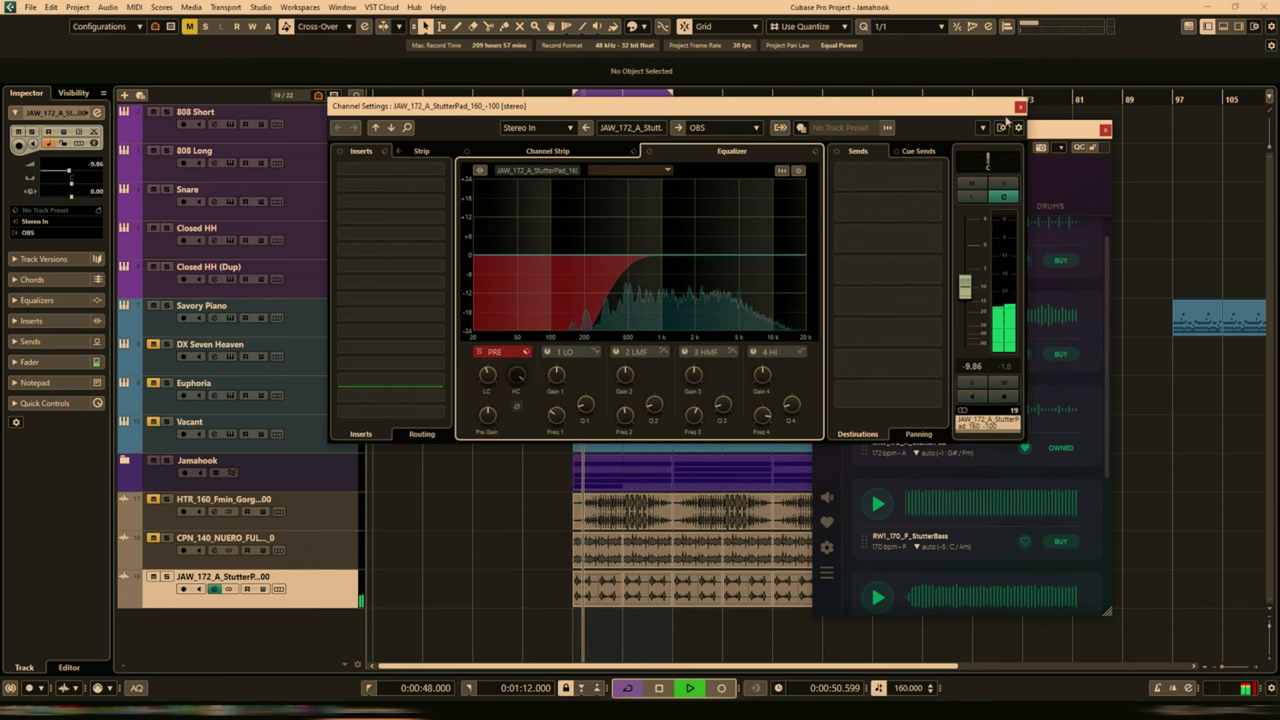
left_click(1019, 106)
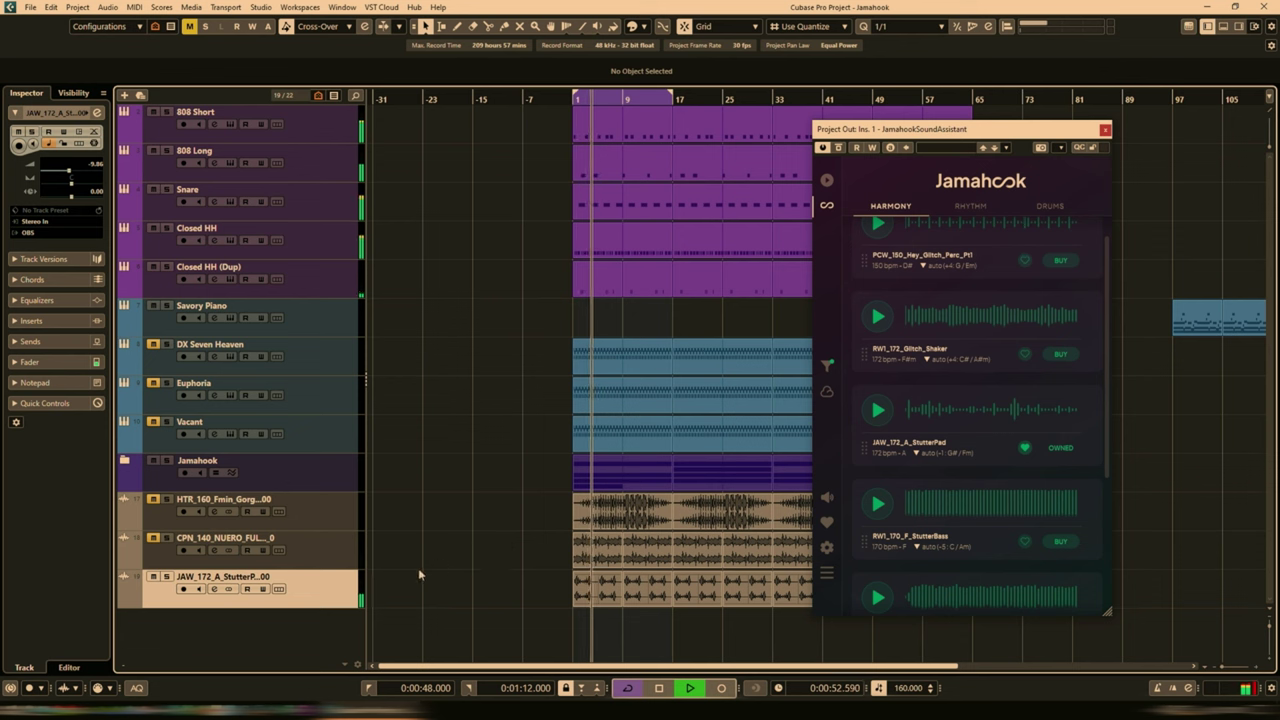
Unmute the HTR_160_Fmin_Gorg loop track to hear it with the beat and select that track
left_click(152, 500)
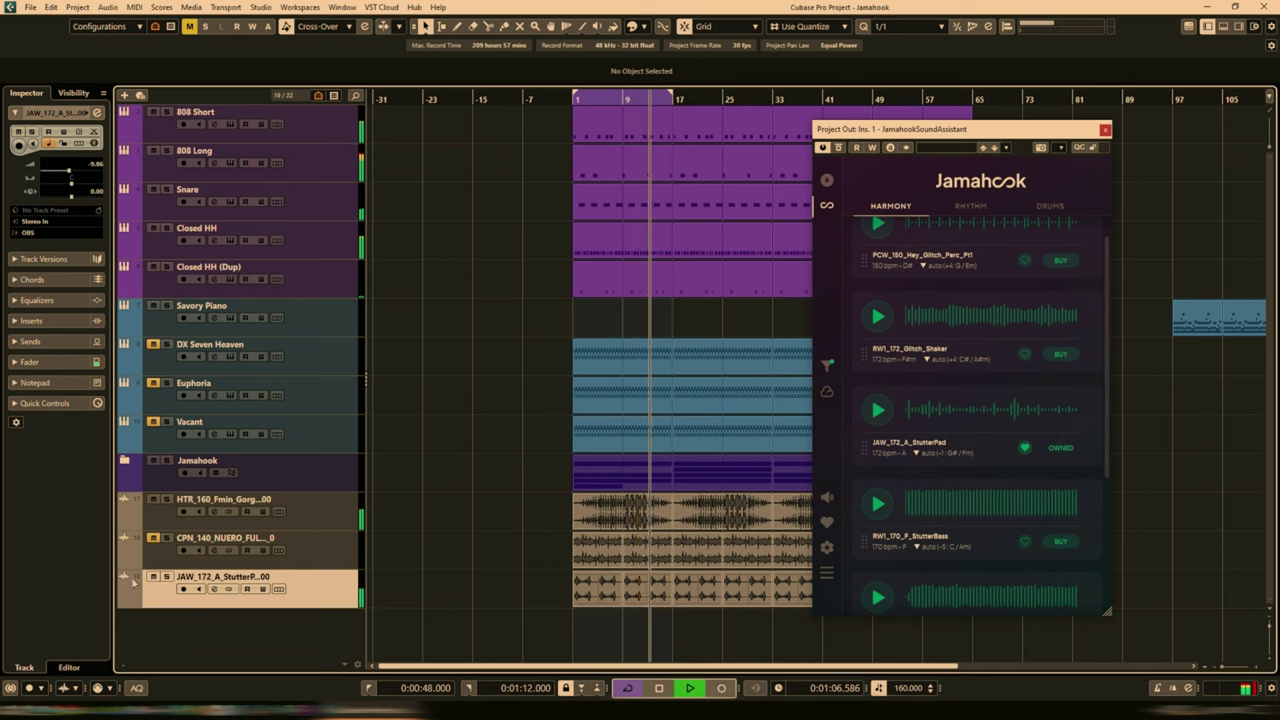
left_click(318, 517)
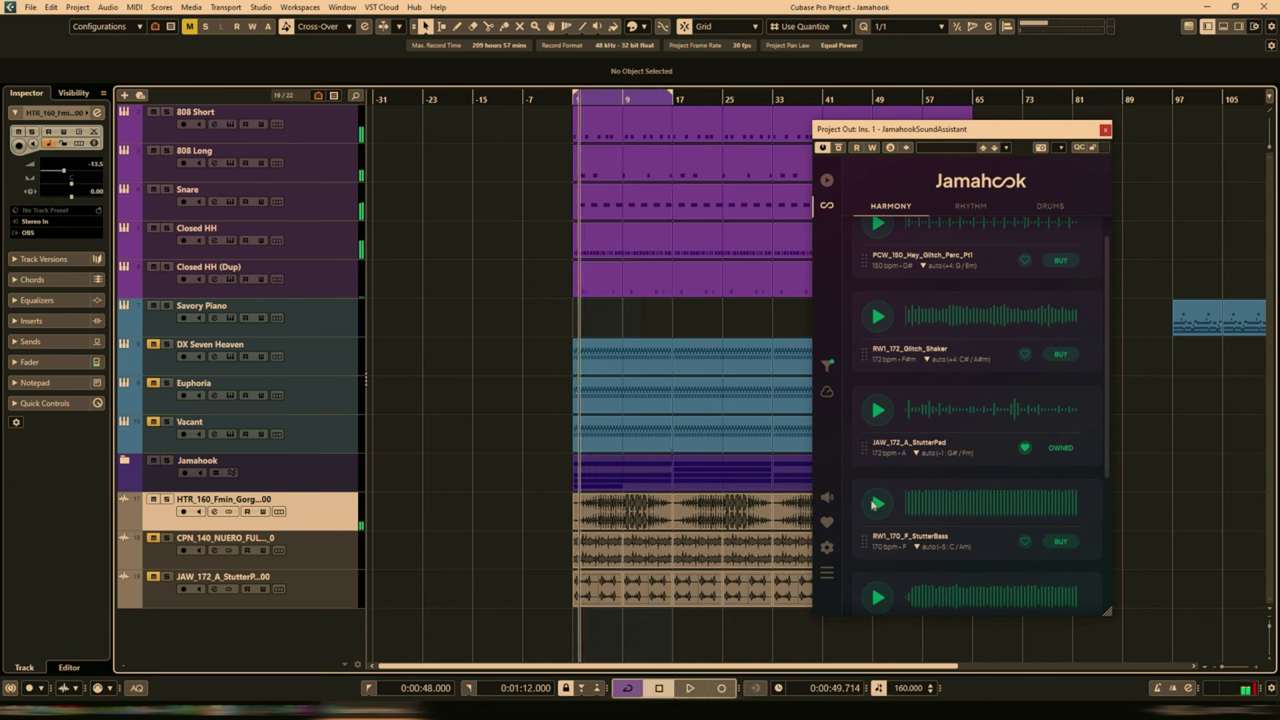
left_click(828, 367)
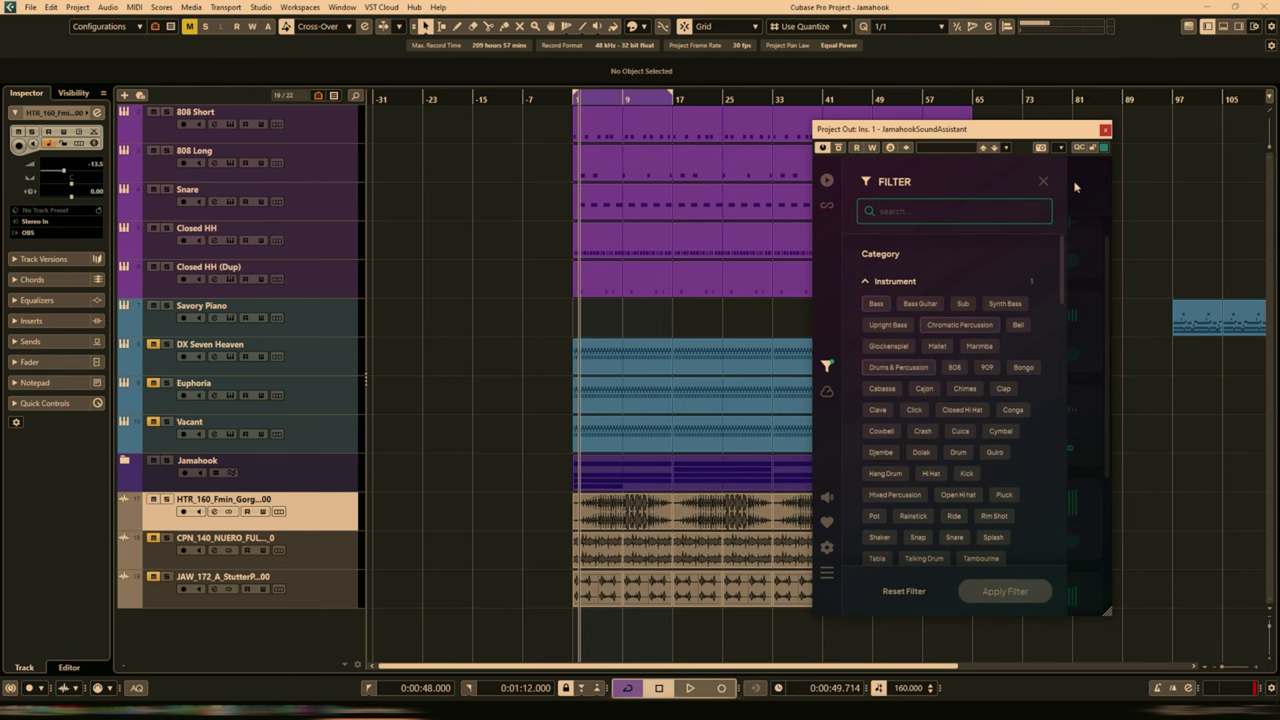
left_click(1041, 181)
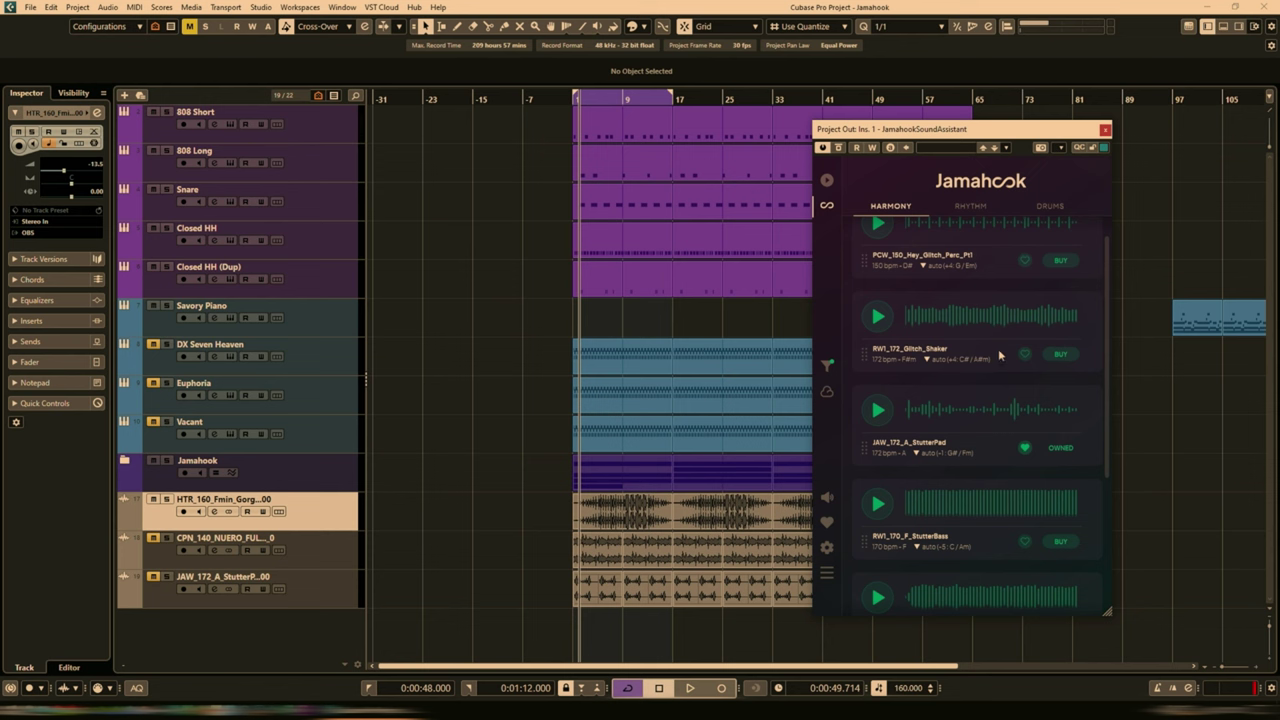
scroll(1008, 368, "down", 3)
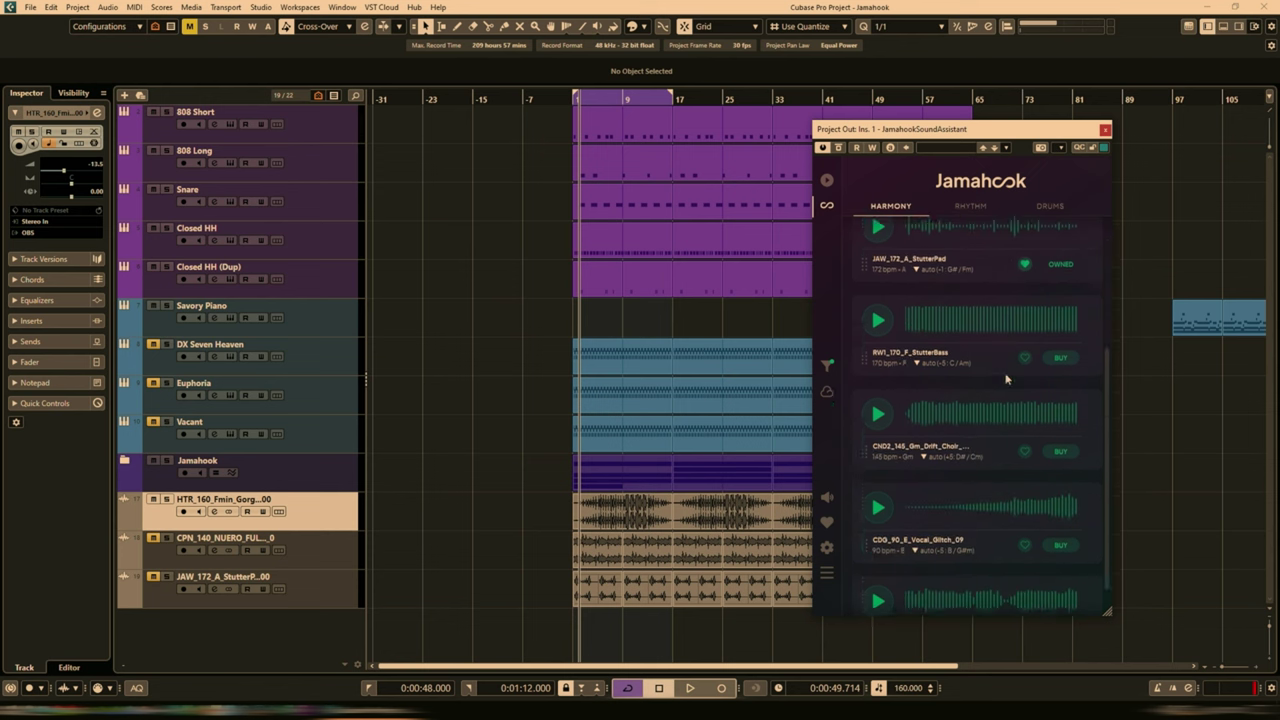
scroll(1006, 372, "up", 2)
Audition AR1_85_Alien_Glitch_Drums_3 from the Rhythm matches with the beat while the Jamahook folder is muted, and mark the loop as a favourite
left_click(980, 204)
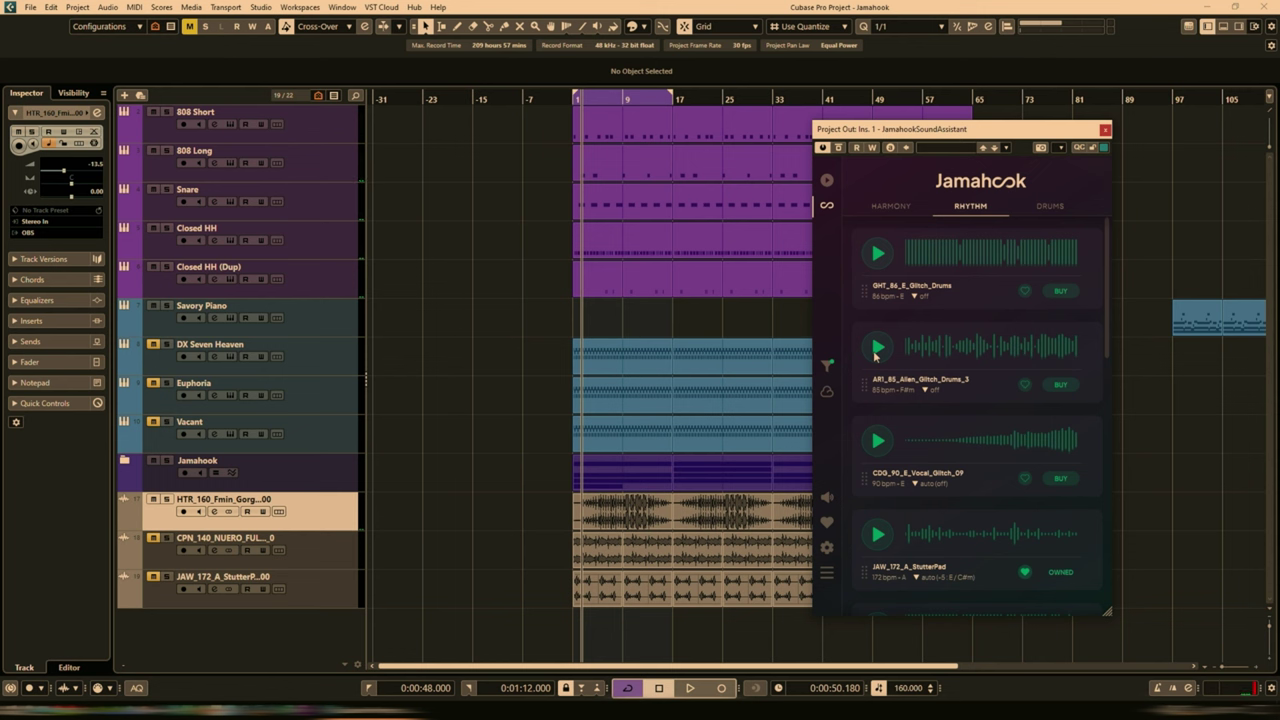
left_click(878, 348)
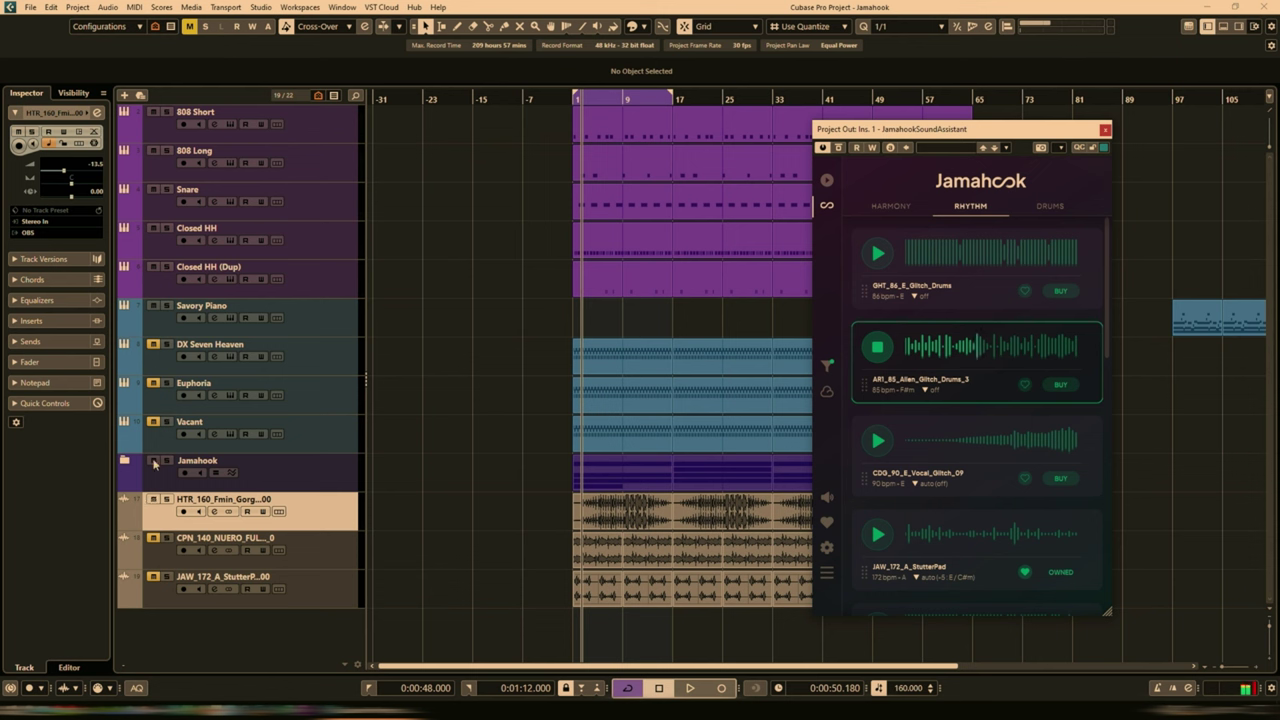
key("space")
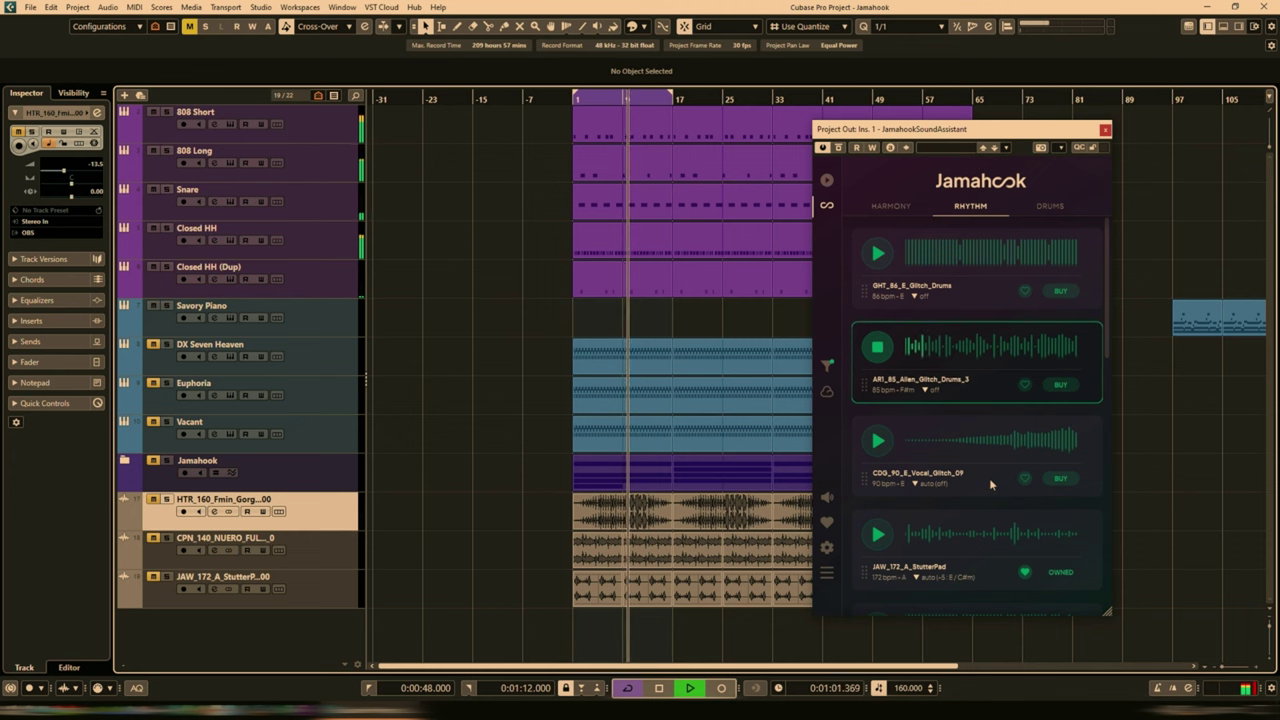
scroll(989, 475, "down", 1)
scroll(991, 466, "down", 1)
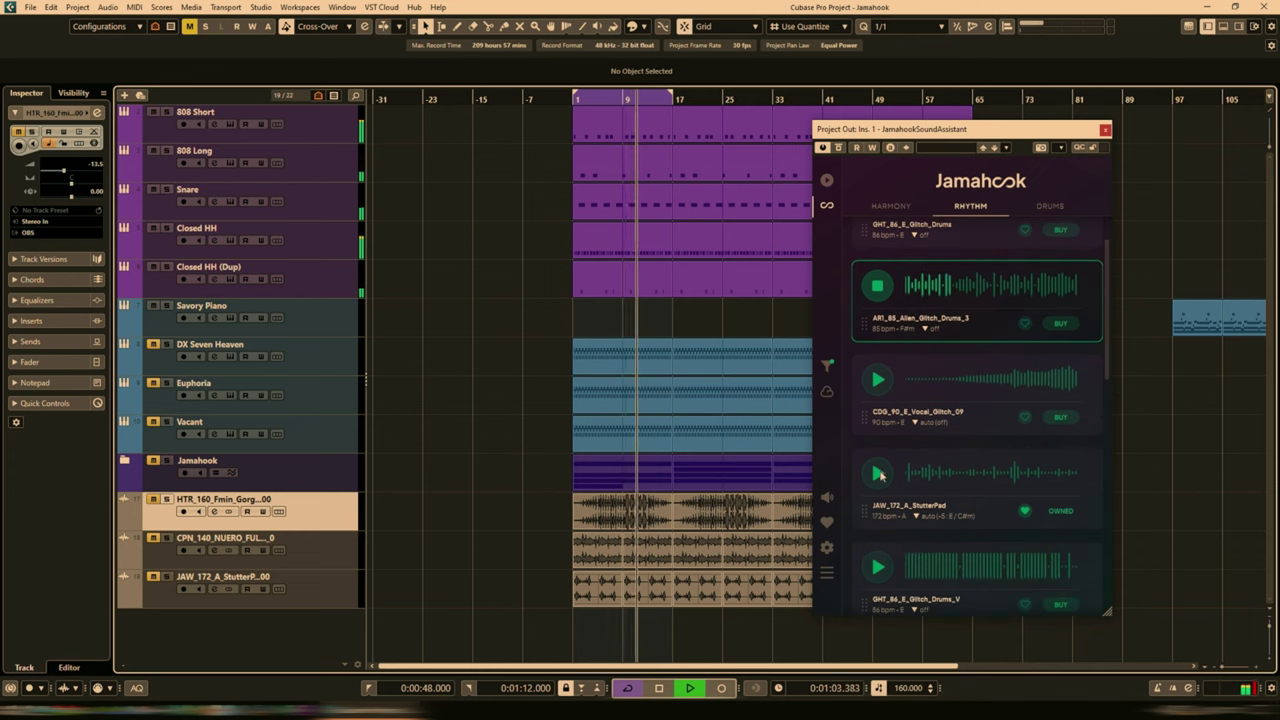
left_click(1024, 324)
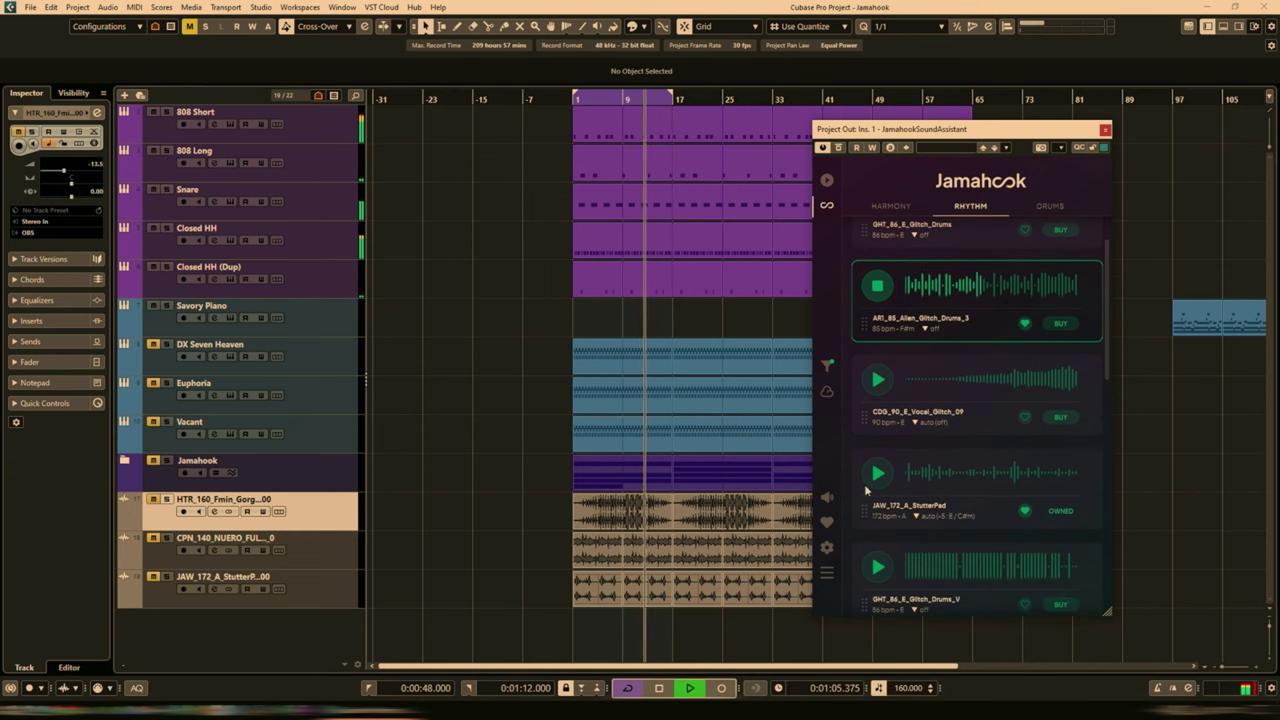
Audition the JAW_172_A_StutterPad and GHT_86_E_Glitch_Drums_V rhythm matches against the beat, and stop the preview
left_click(879, 476)
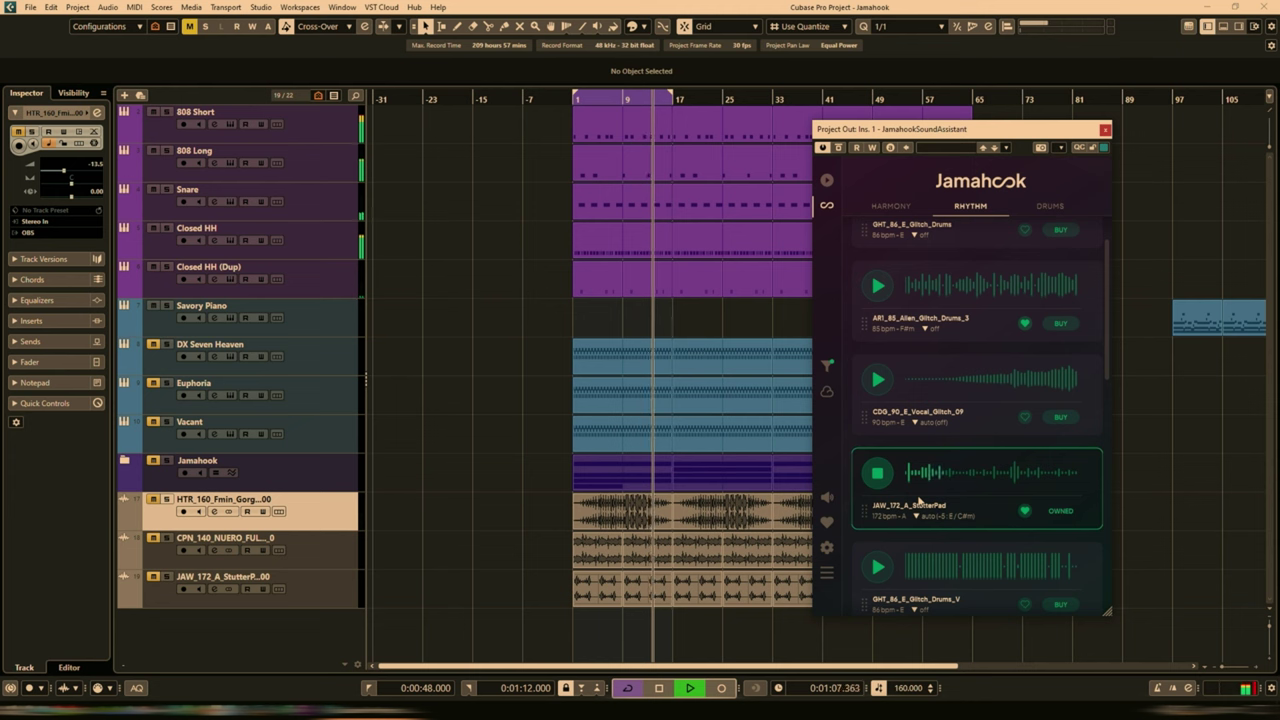
scroll(926, 468, "down", 1)
scroll(937, 457, "down", 3)
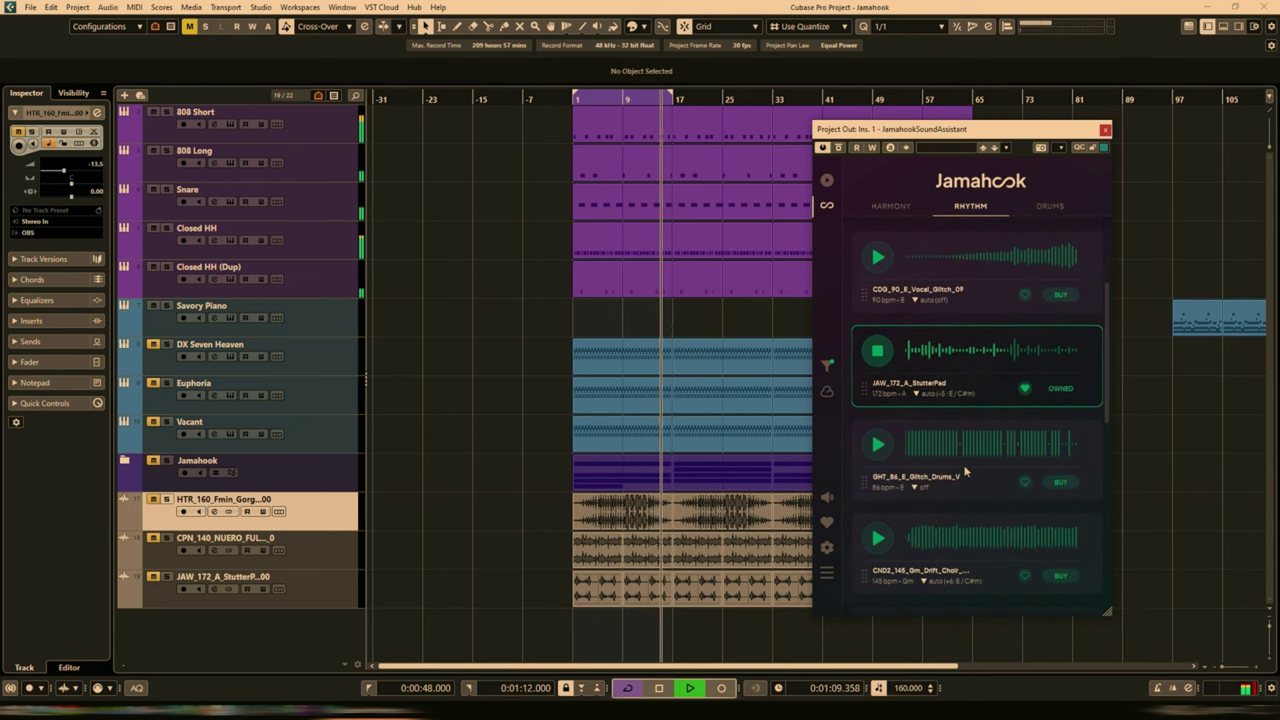
left_click(878, 444)
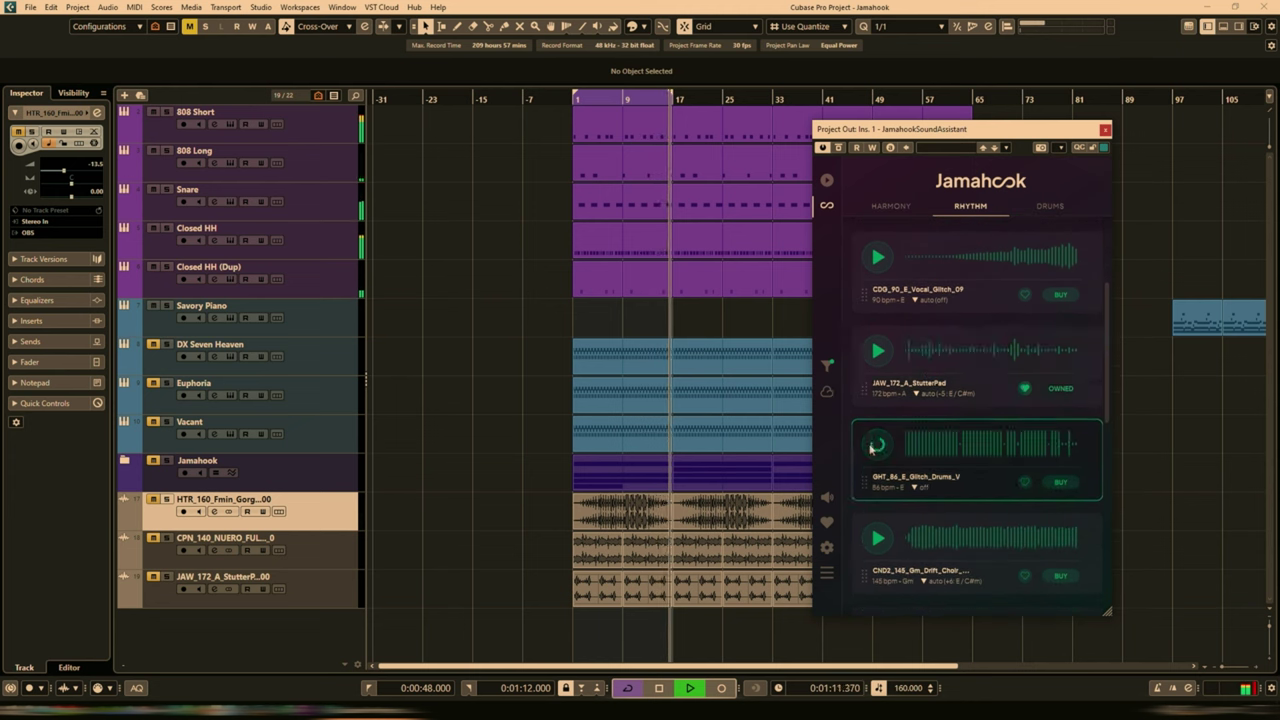
scroll(900, 477, "down", 2)
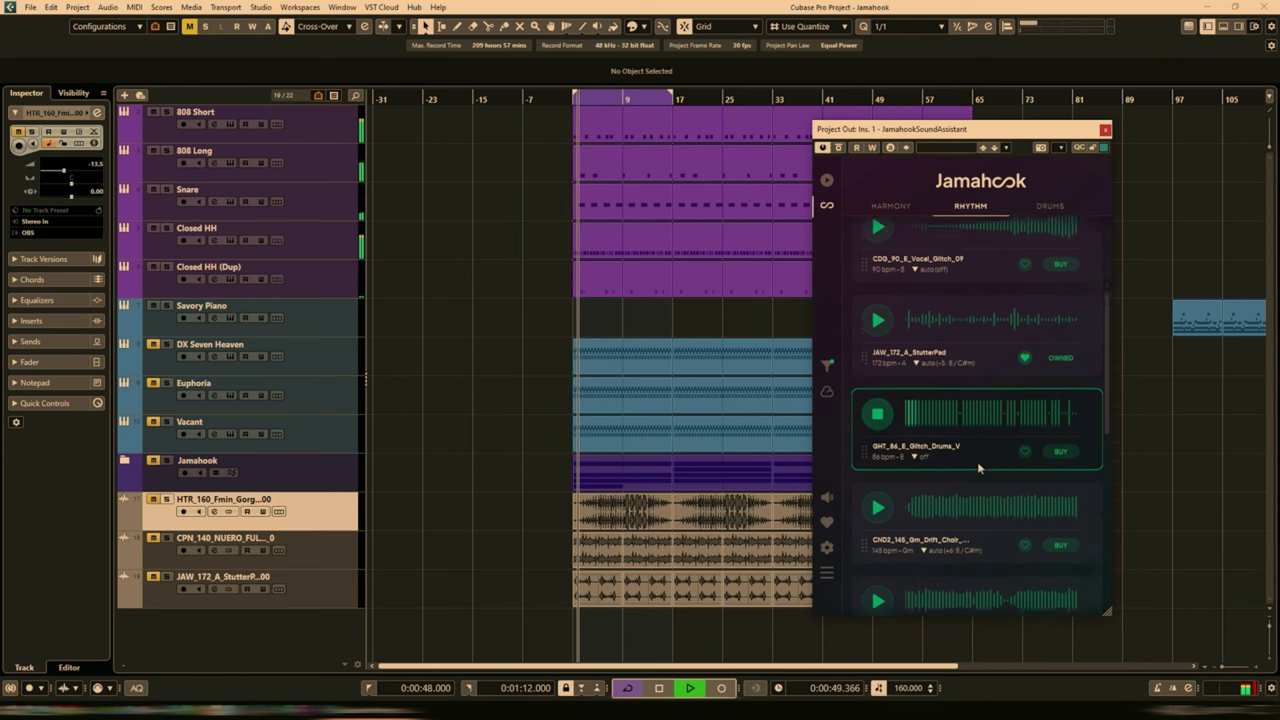
scroll(905, 477, "down", 1)
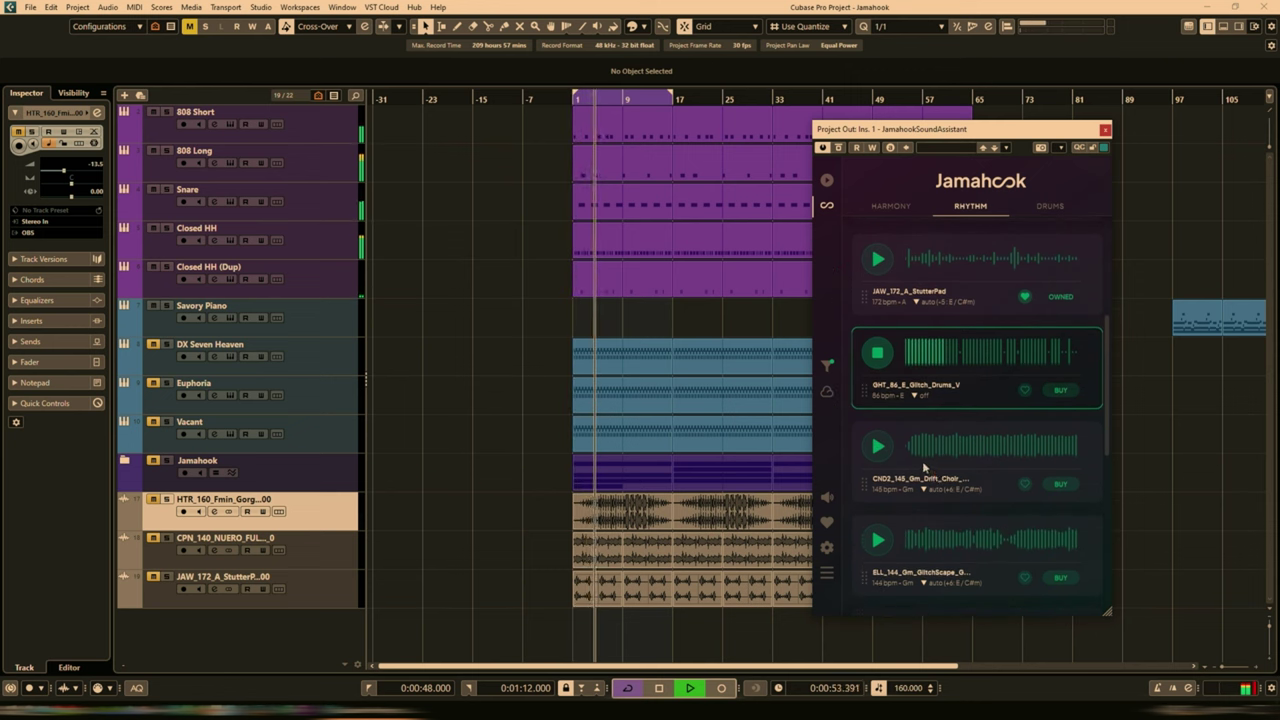
scroll(941, 462, "down", 2)
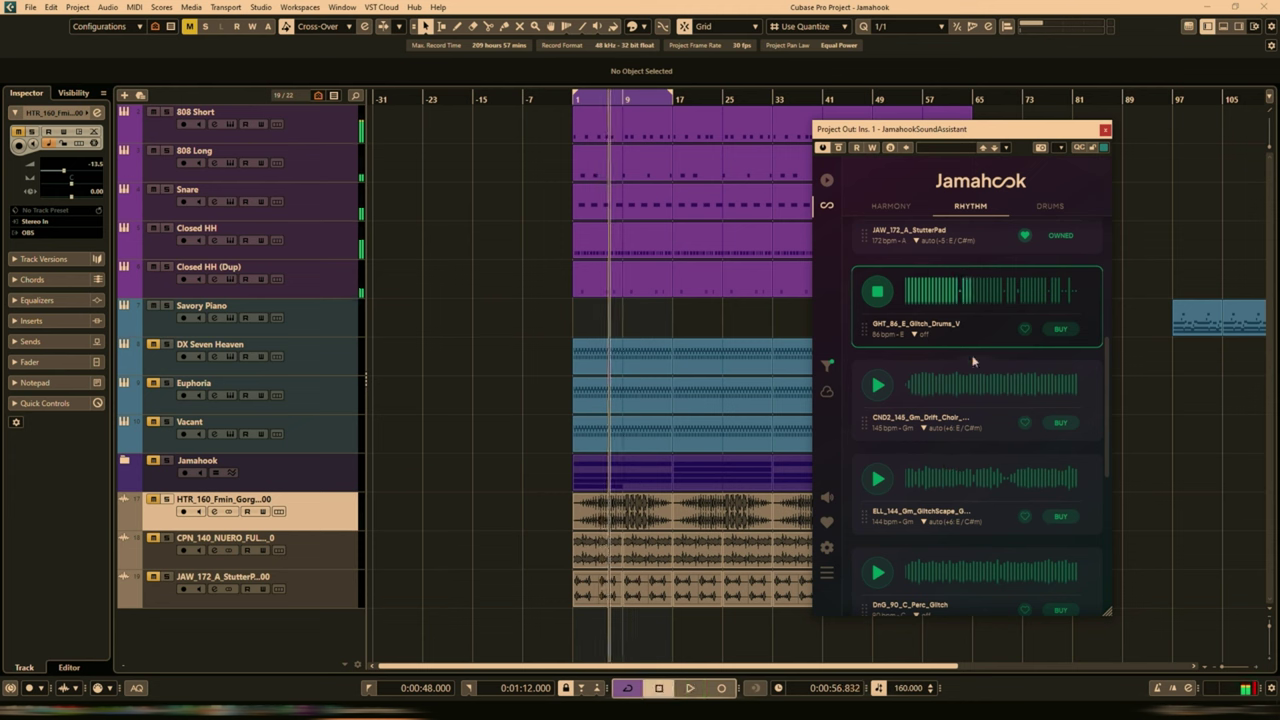
scroll(970, 365, "down", 1)
left_click(879, 261)
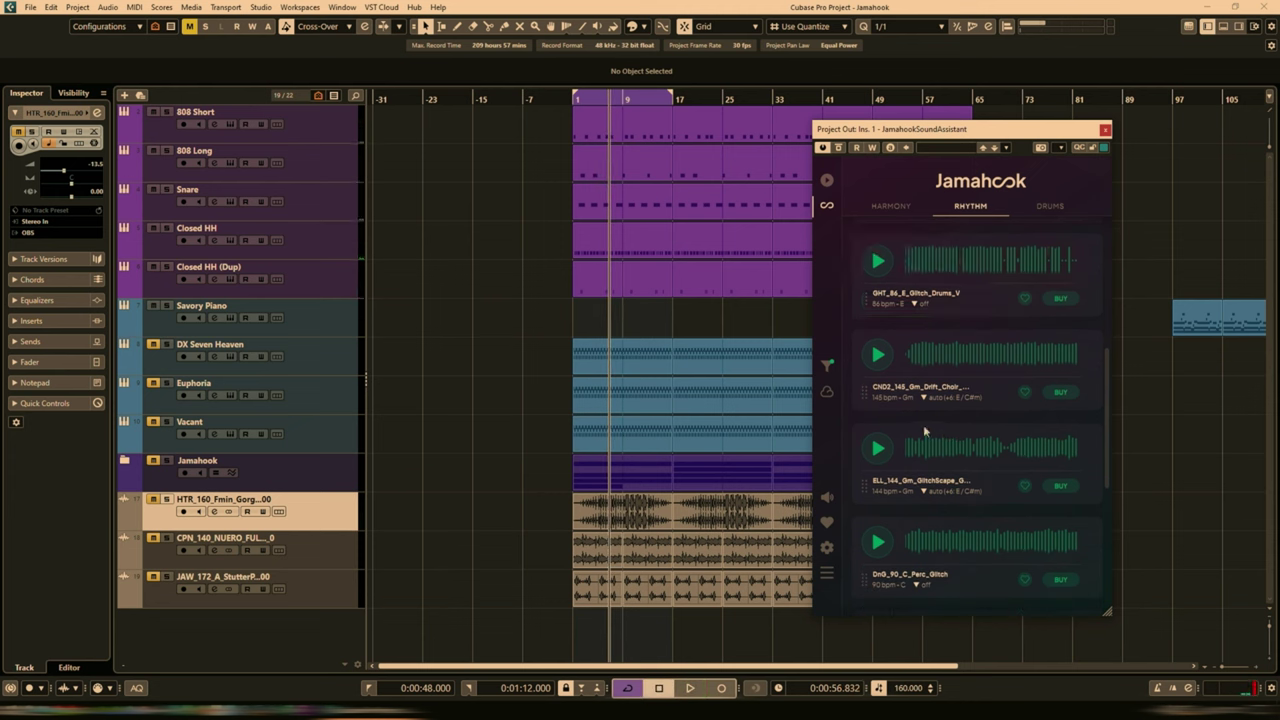
Audition the ELL_144_Gm_GlitchScape and DnG_90_C_Perc_Glitch loops with the beat and look through the rest of the Rhythm matches
scroll(941, 437, "down", 2)
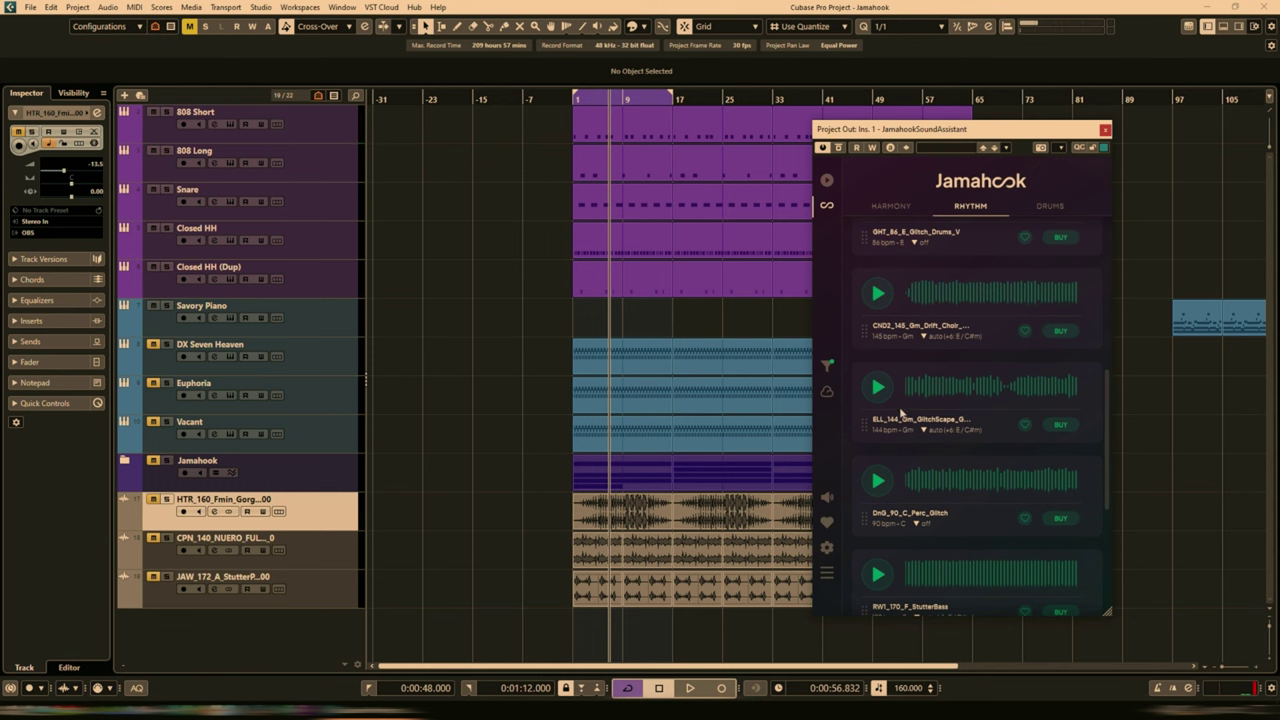
left_click(878, 390)
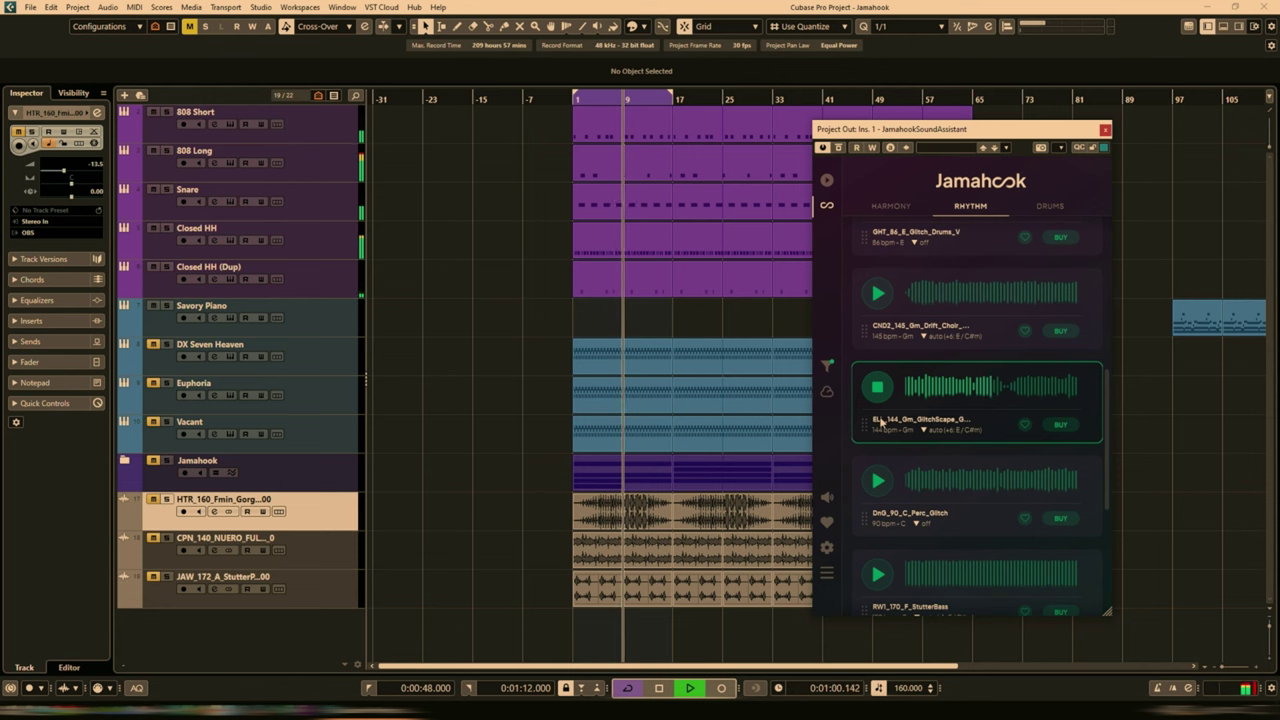
left_click(878, 482)
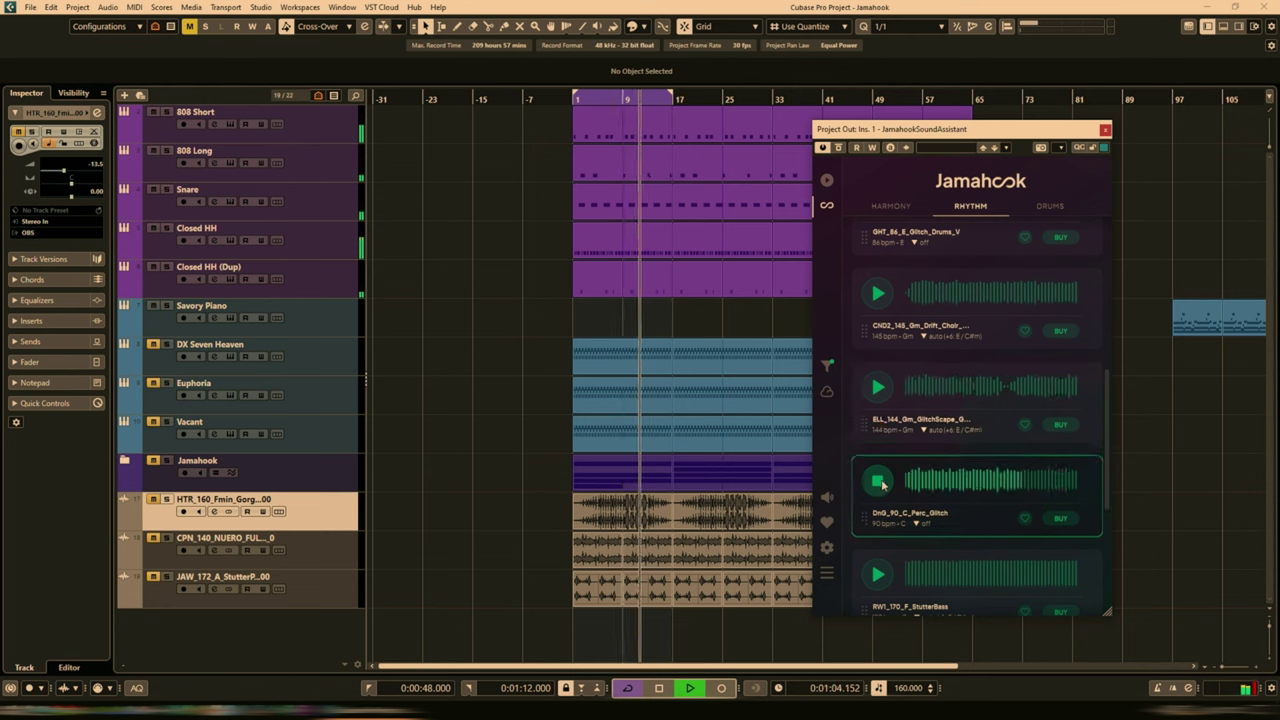
left_click(870, 490)
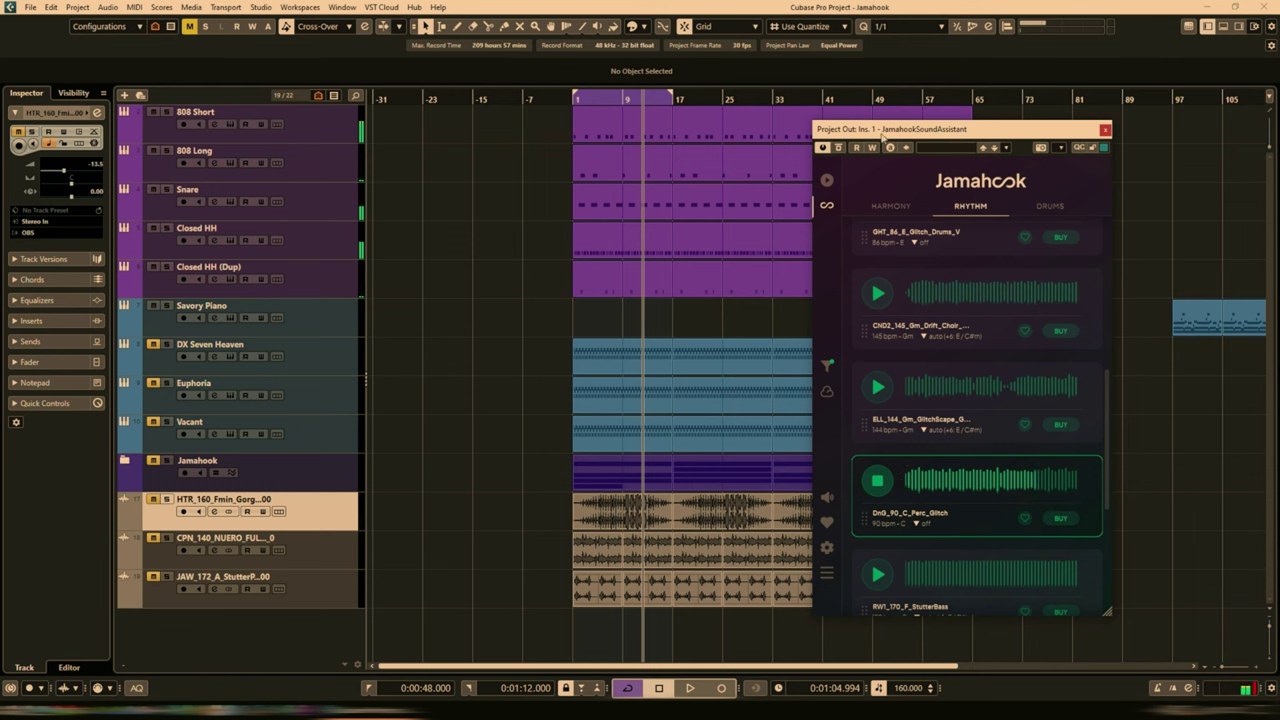
left_click(878, 482)
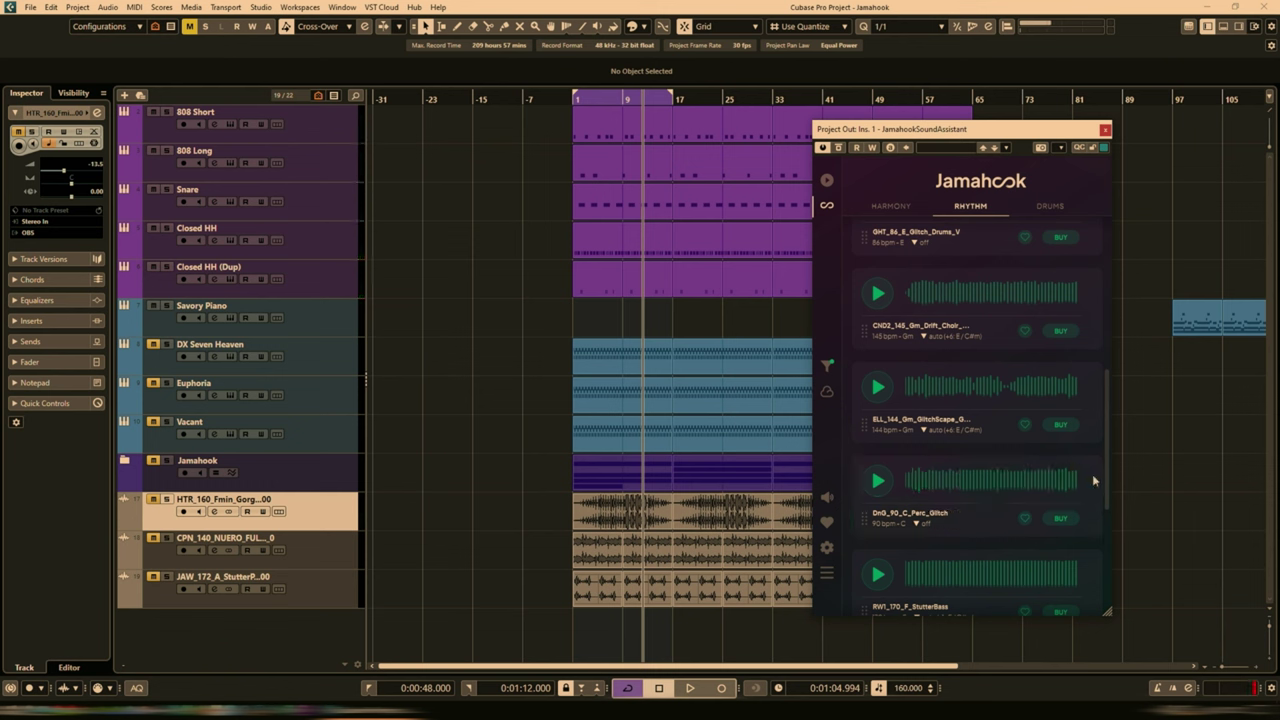
scroll(1029, 459, "down", 2)
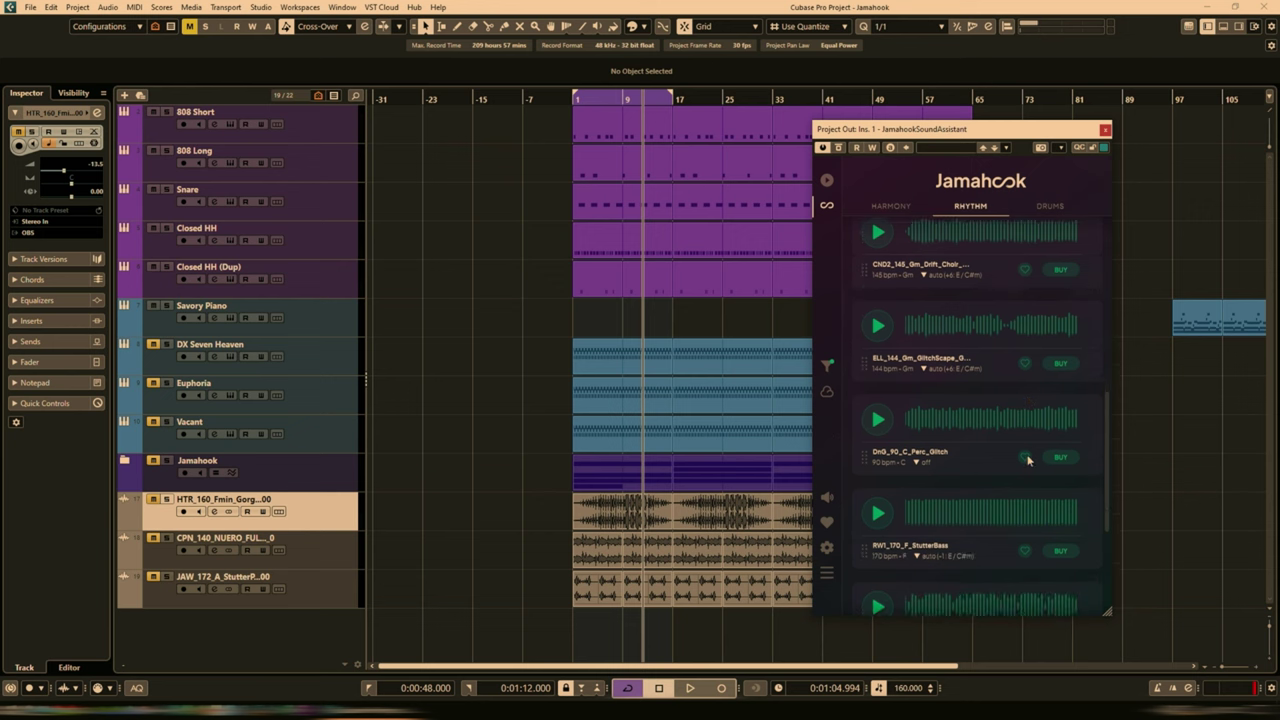
scroll(1029, 459, "down", 1)
scroll(1029, 459, "up", 5)
scroll(1029, 459, "up", 1)
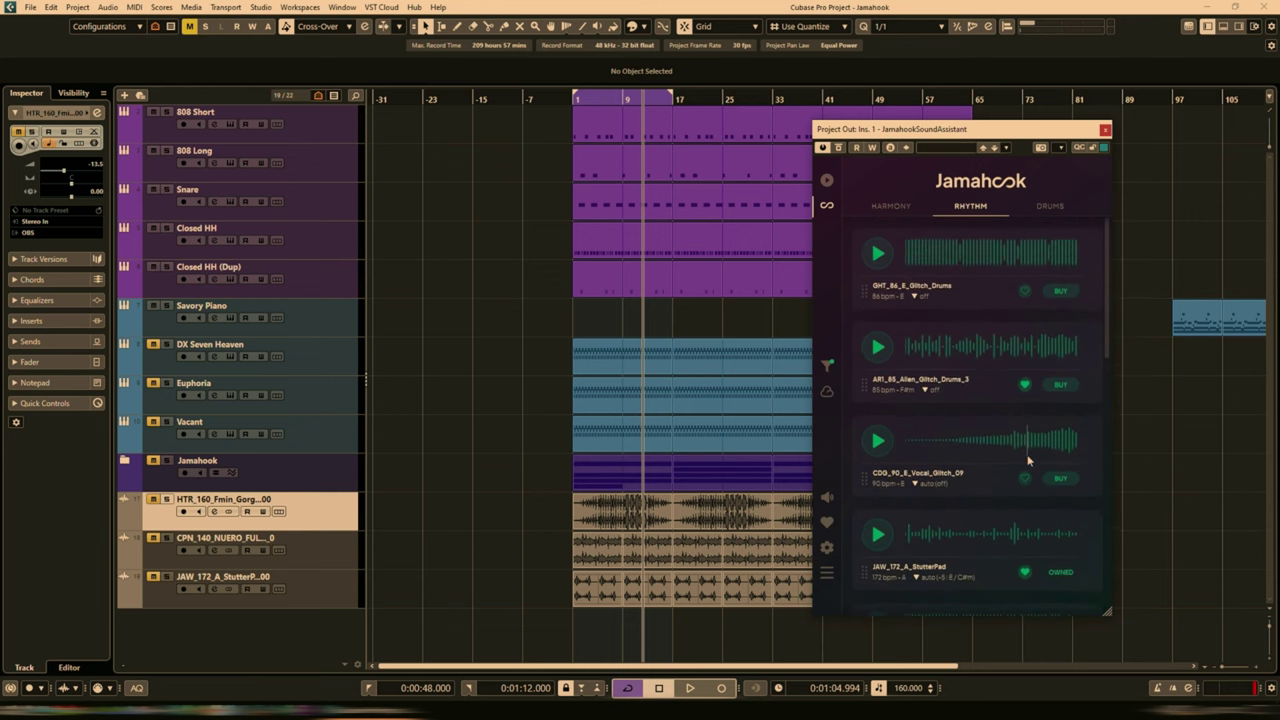